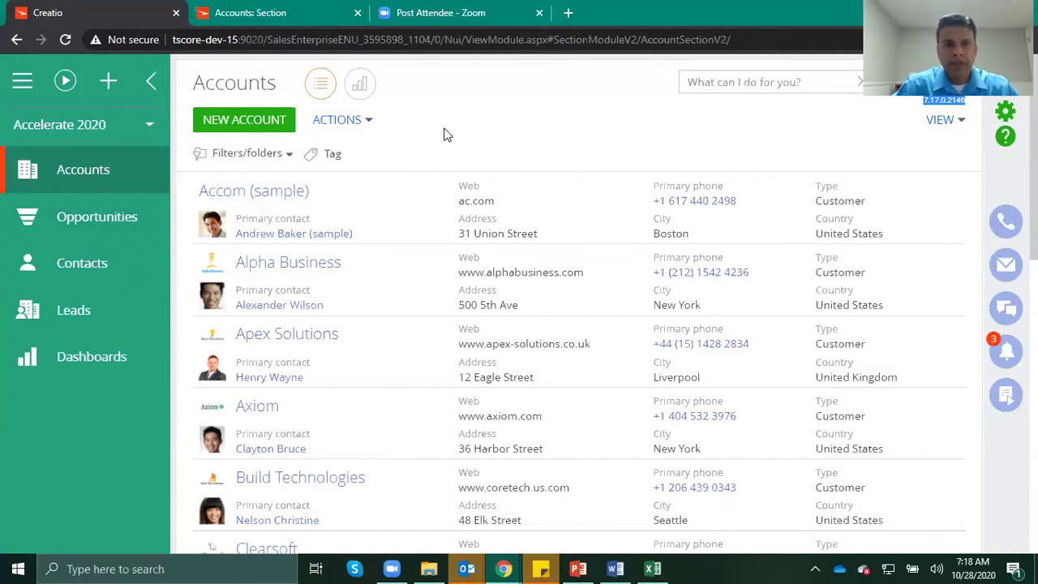
- Review the view options of the Accounts section and switch to its already open section wizard
{"action": "left_click", "coordinate": [273, 14]}
{"action": "left_click", "coordinate": [97, 23]}
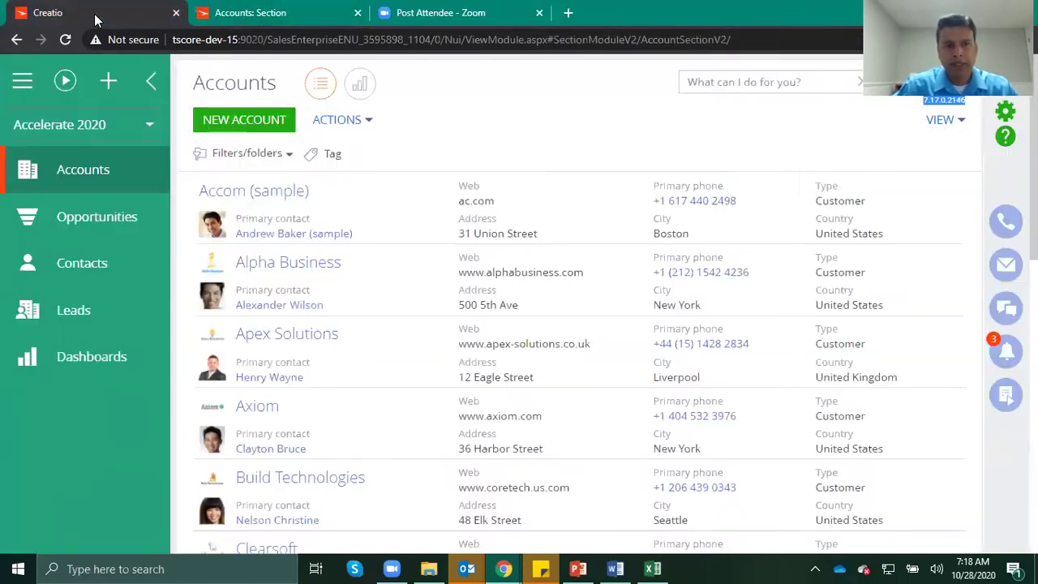
{"action": "left_click", "coordinate": [942, 120]}
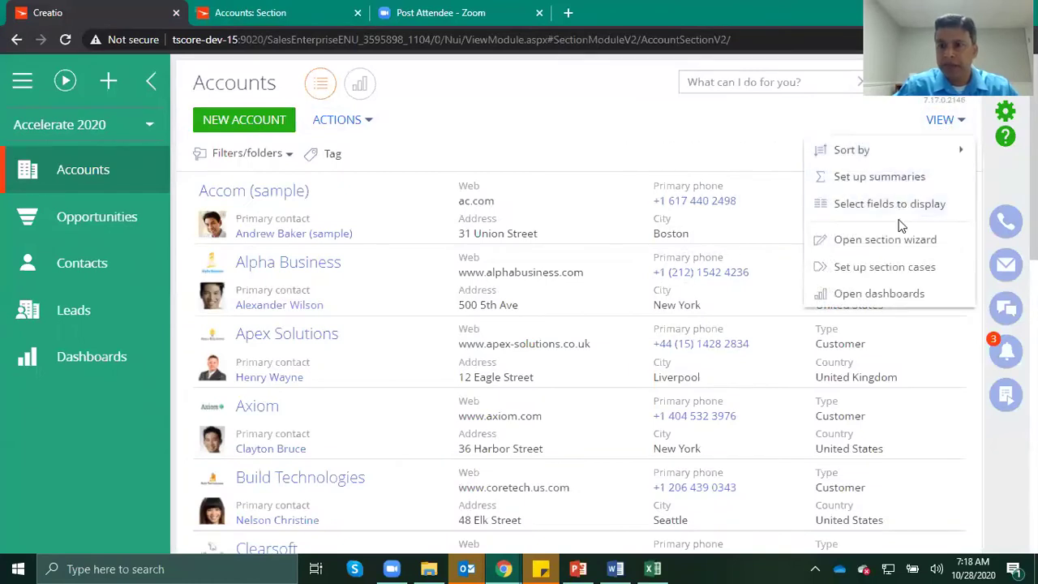
{"action": "left_click", "coordinate": [574, 171]}
{"action": "left_click", "coordinate": [259, 15]}
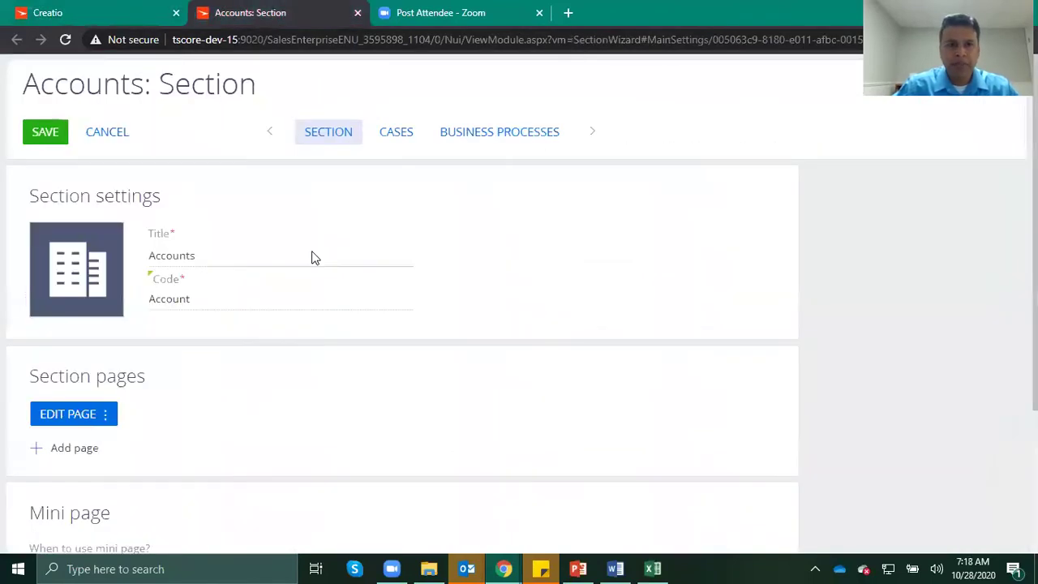
- Examine which fields can determine the layout of a copied account page, and open the original account edit page instead
{"action": "scroll", "coordinate": [422, 305], "scroll_direction": "down", "scroll_amount": 1}
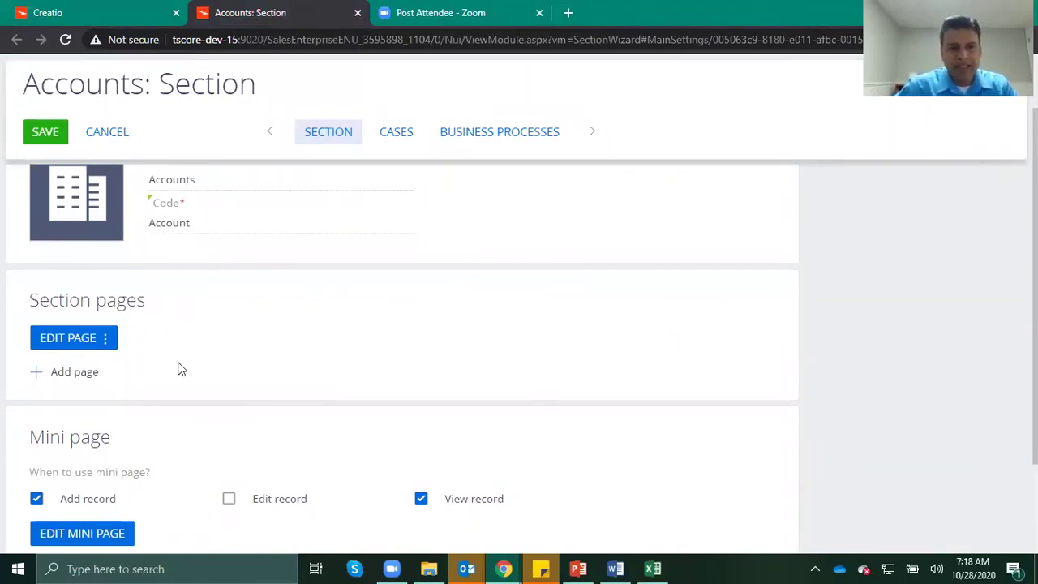
{"action": "left_click", "coordinate": [106, 339]}
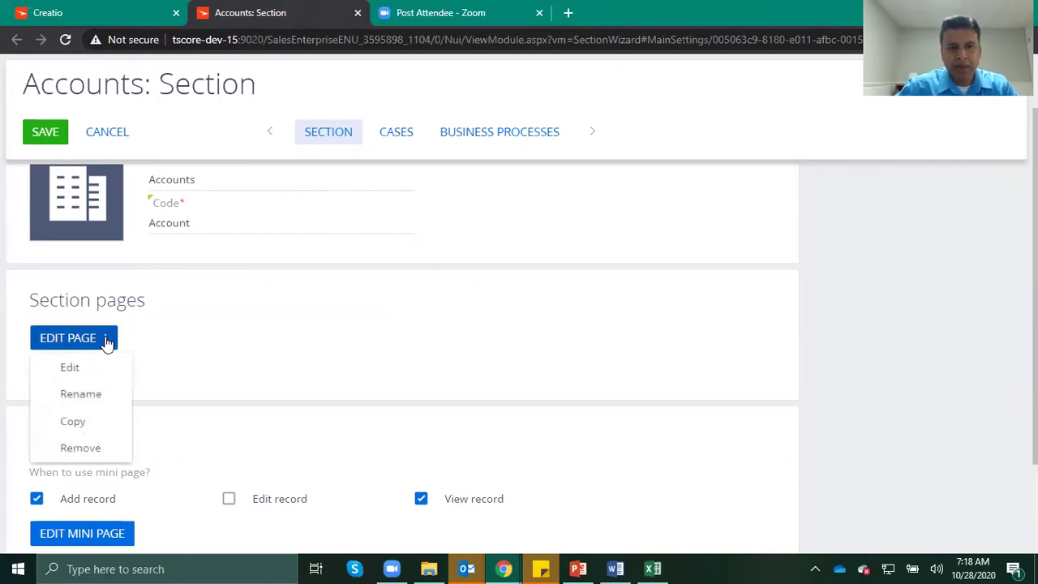
{"action": "left_click", "coordinate": [71, 424]}
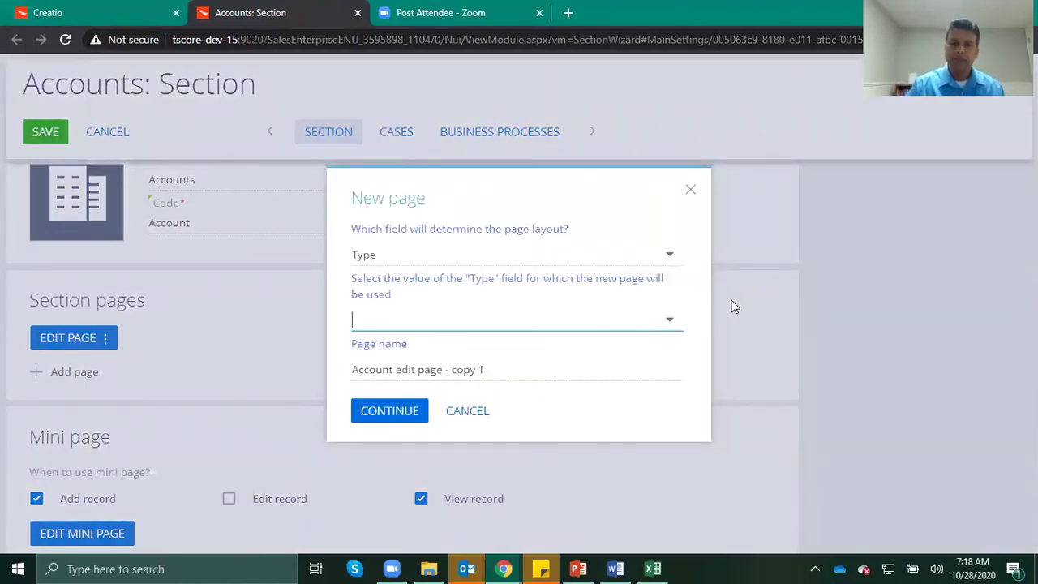
{"action": "left_click", "coordinate": [670, 258]}
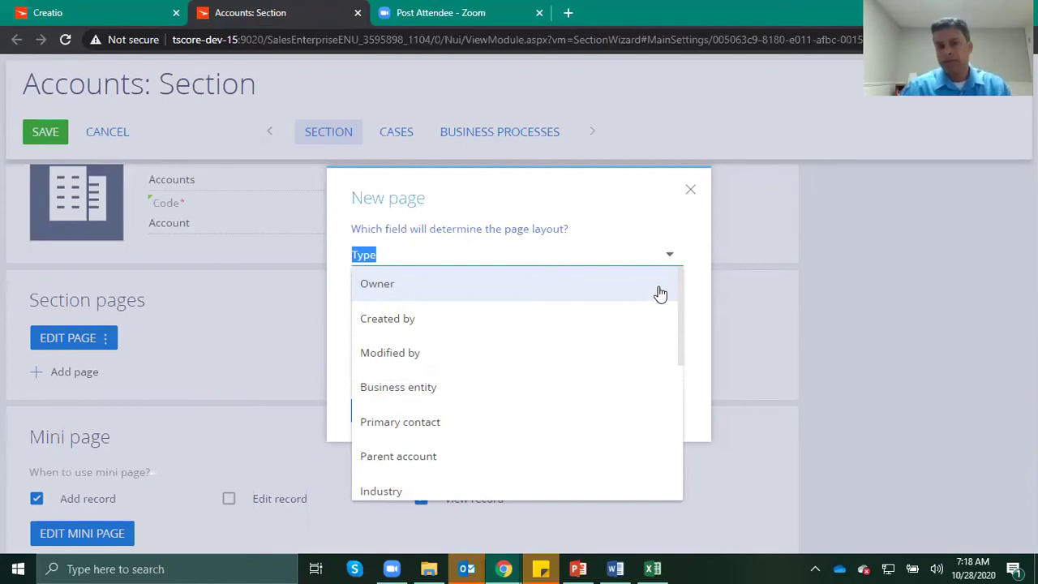
{"action": "scroll", "coordinate": [489, 414], "scroll_direction": "down", "scroll_amount": 1}
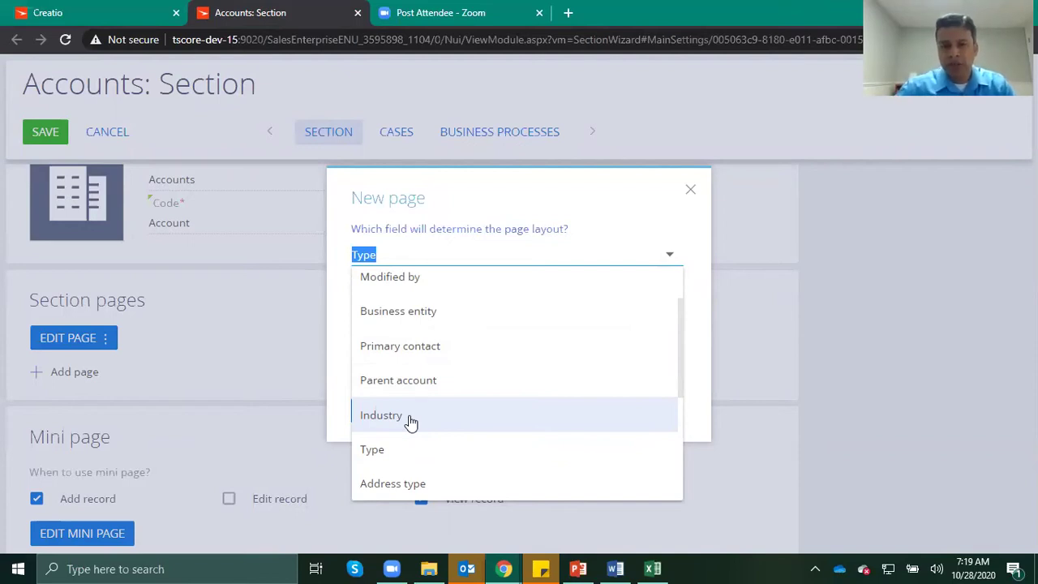
{"action": "left_click", "coordinate": [693, 192]}
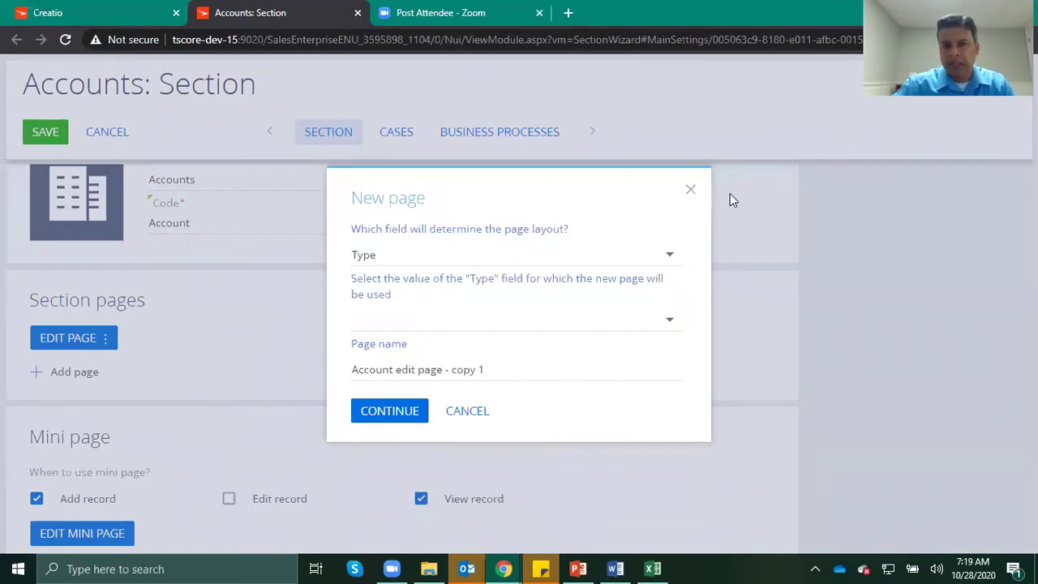
{"action": "left_click", "coordinate": [692, 195]}
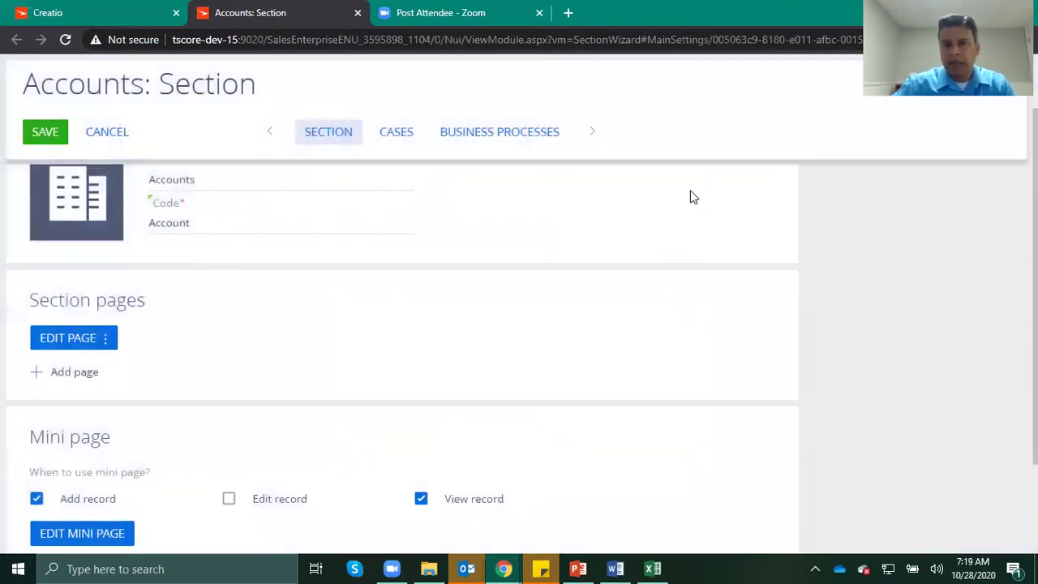
{"action": "left_click", "coordinate": [48, 347]}
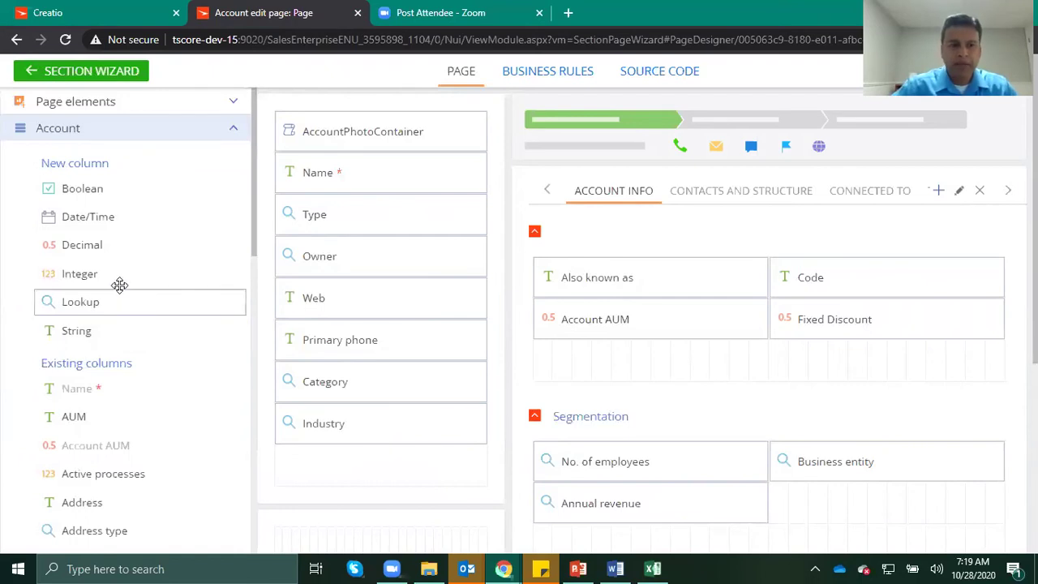
- Try adding a new Date/Time column below Account AUM, switching its format to Date and to Time
{"action": "left_click_drag", "start_coordinate": [98, 216], "coordinate": [598, 367]}
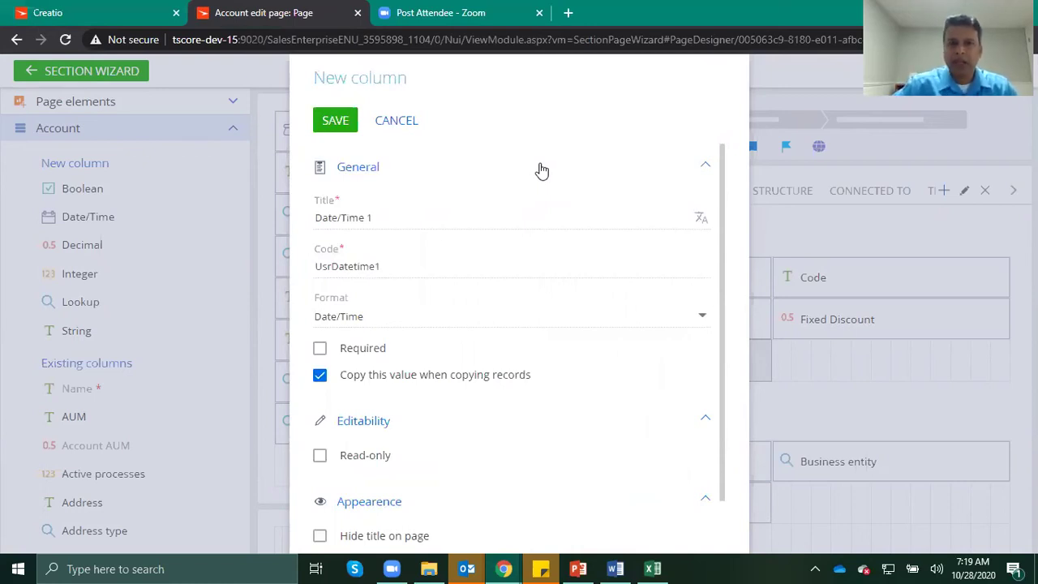
{"action": "scroll", "coordinate": [557, 225], "scroll_direction": "down", "scroll_amount": 1}
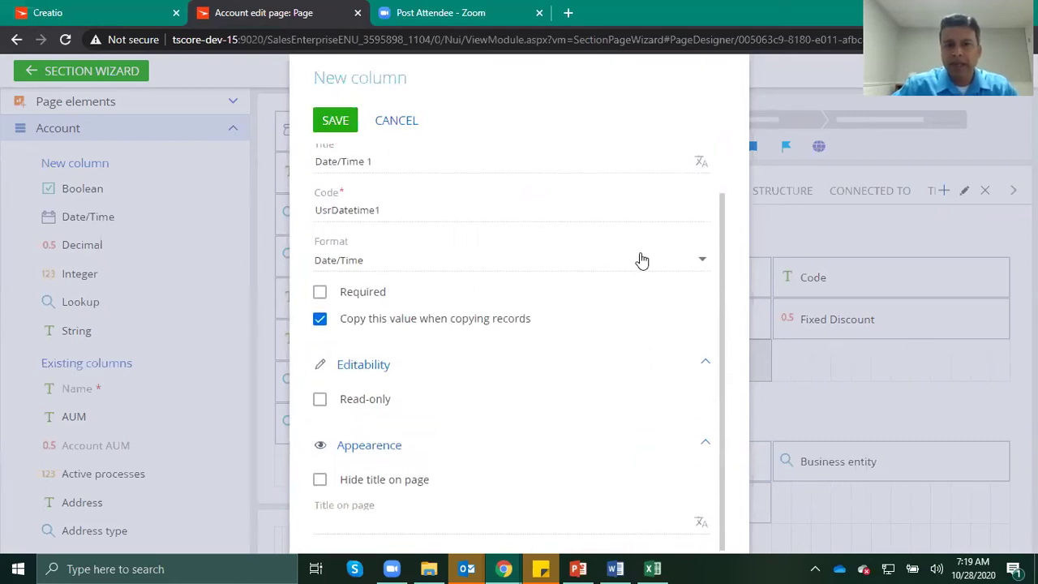
{"action": "left_click", "coordinate": [703, 263]}
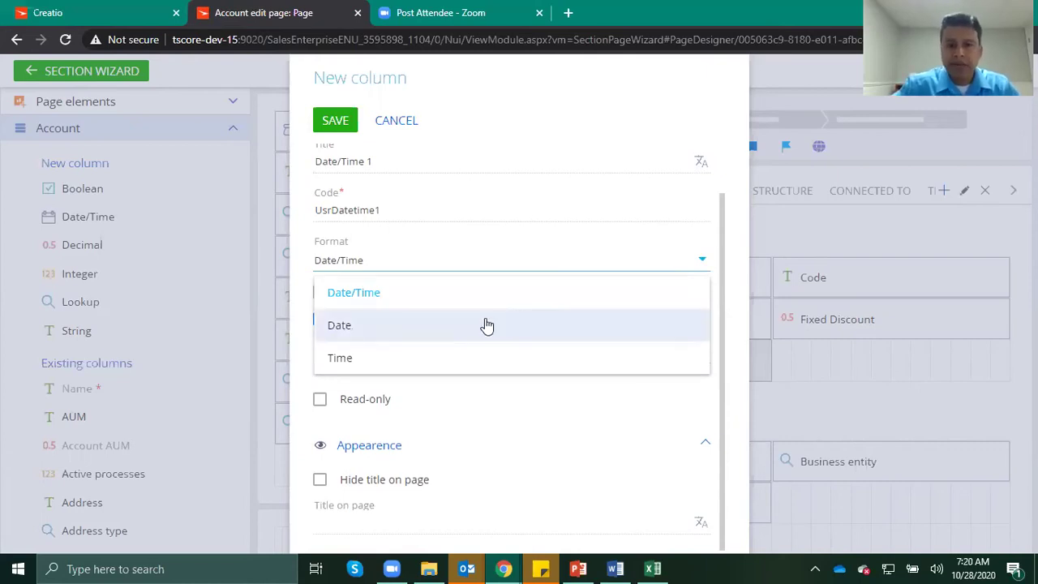
{"action": "left_click", "coordinate": [348, 337]}
{"action": "left_click", "coordinate": [700, 260]}
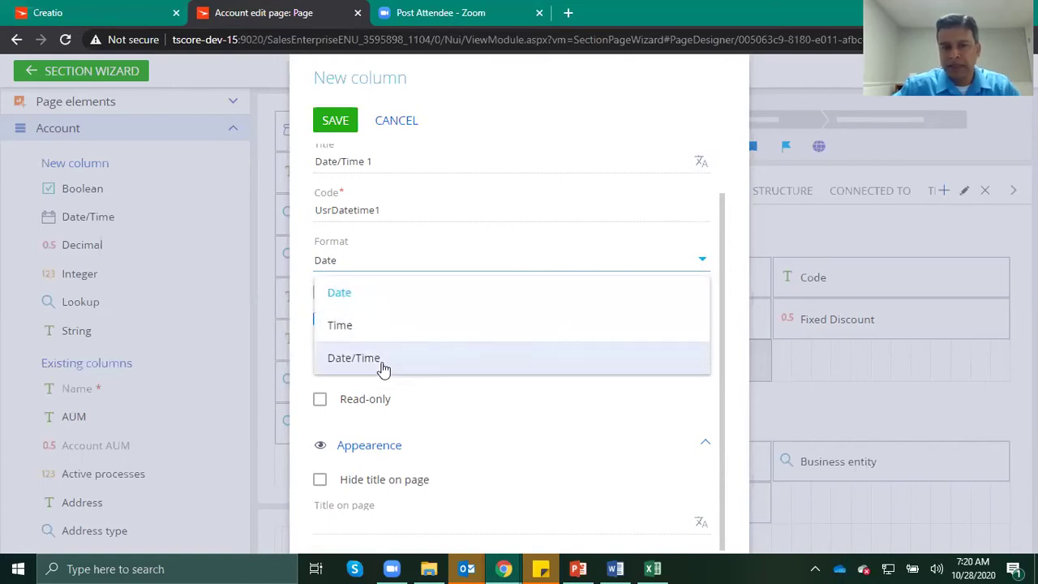
{"action": "left_click", "coordinate": [354, 331]}
{"action": "scroll", "coordinate": [627, 324], "scroll_direction": "up", "scroll_amount": 1}
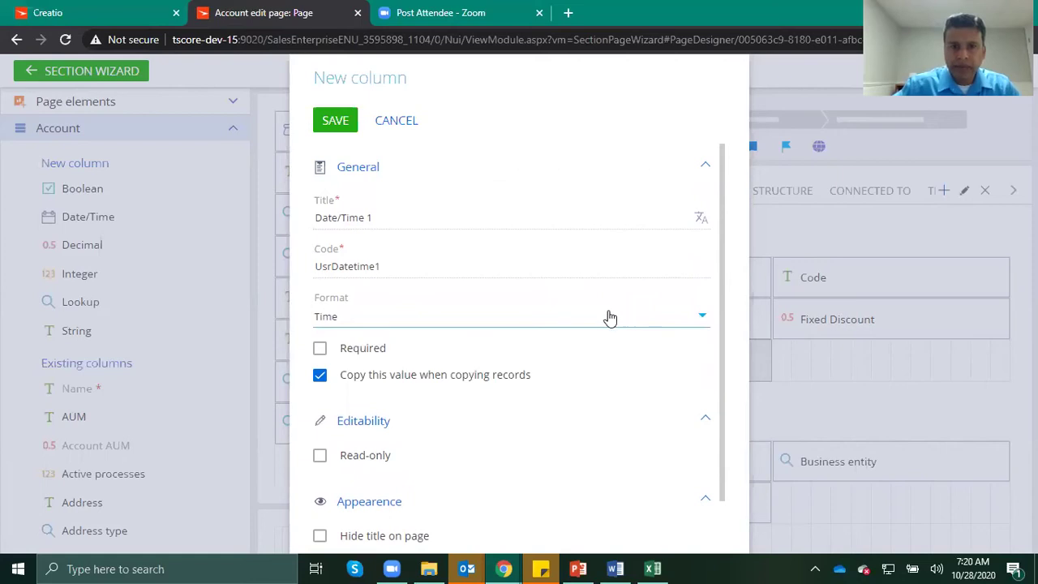
- Examine the languages available for translating the new column's title, and discard the column
{"action": "left_click", "coordinate": [701, 219]}
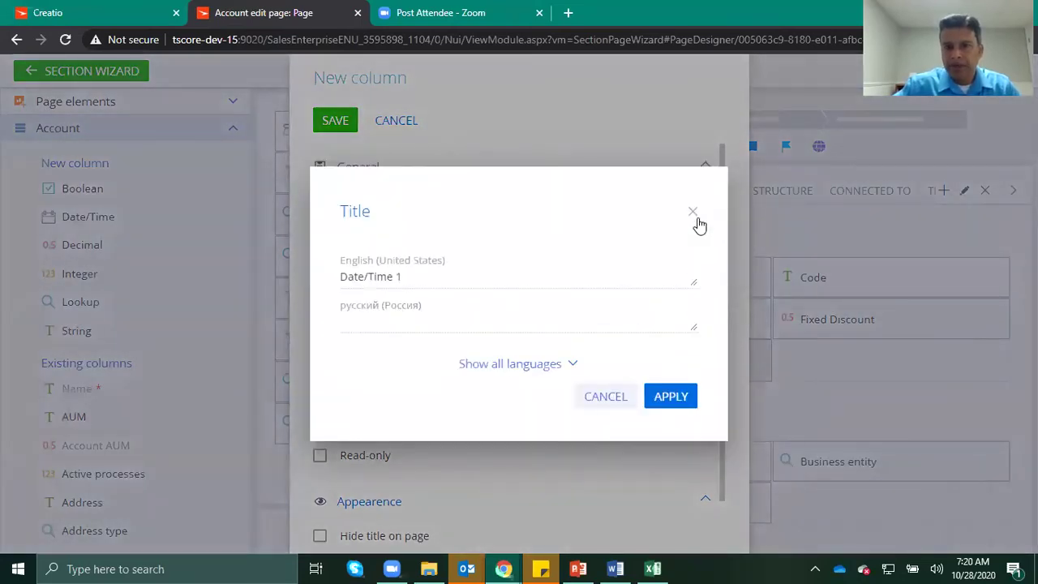
{"action": "left_click", "coordinate": [582, 399]}
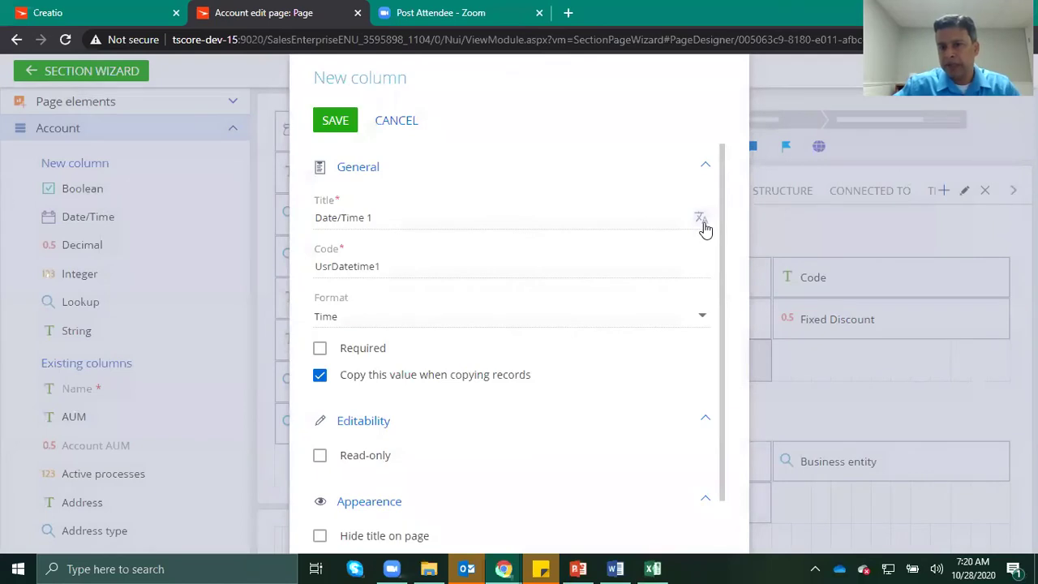
{"action": "left_click", "coordinate": [702, 226]}
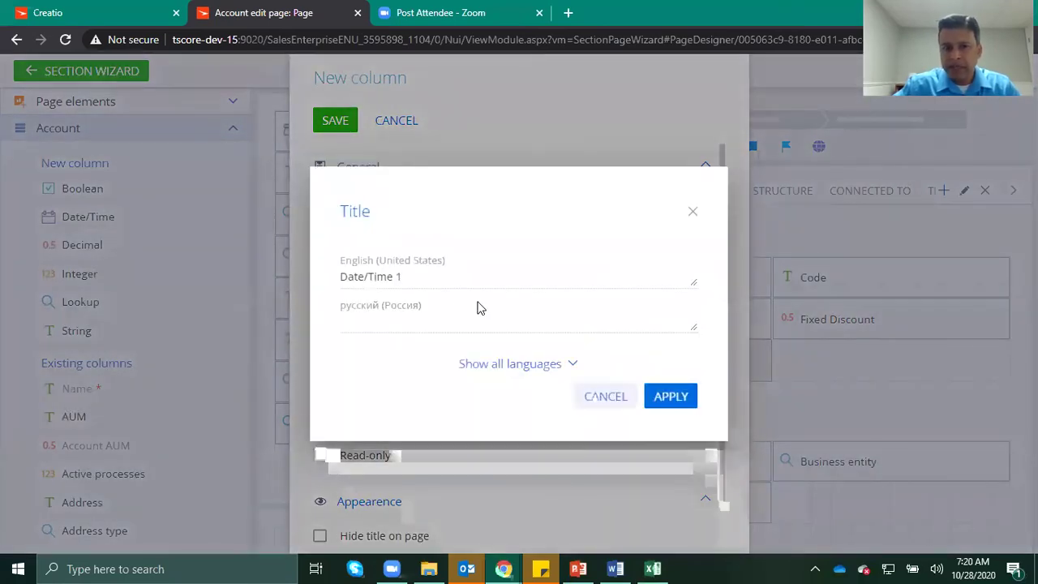
{"action": "left_click", "coordinate": [550, 364]}
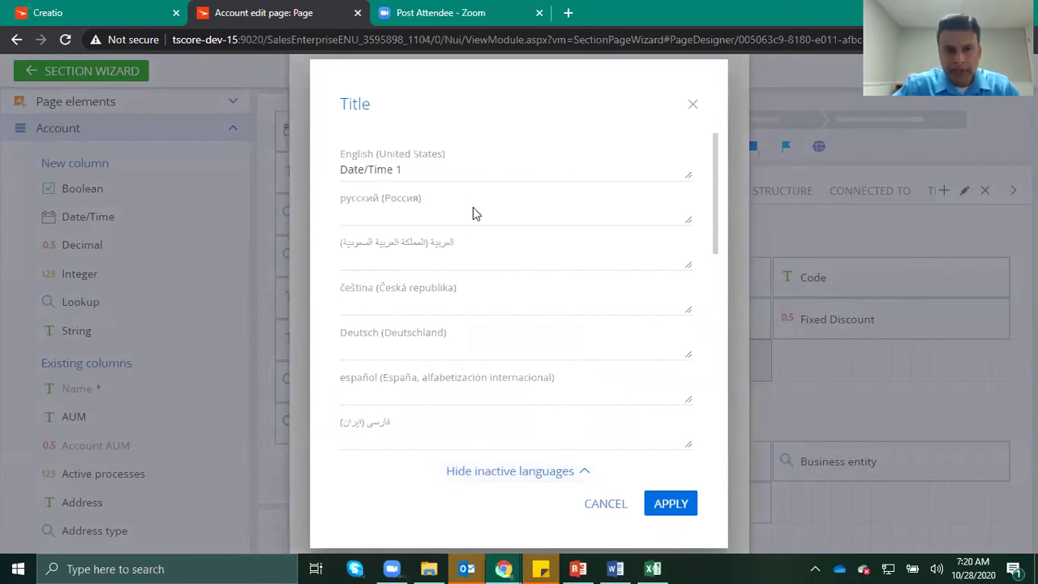
{"action": "scroll", "coordinate": [500, 303], "scroll_direction": "down", "scroll_amount": 4}
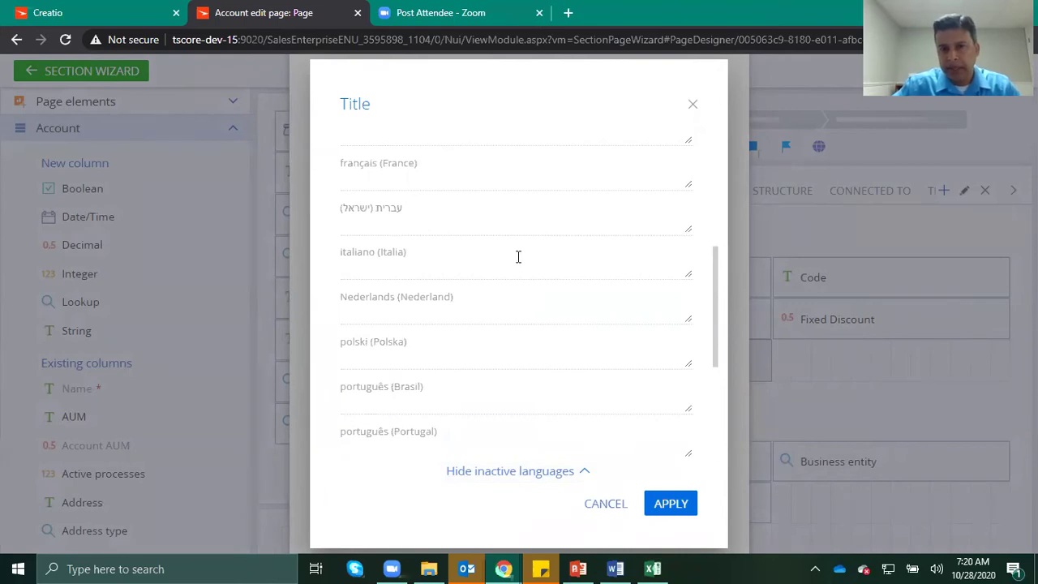
{"action": "scroll", "coordinate": [516, 255], "scroll_direction": "up", "scroll_amount": 5}
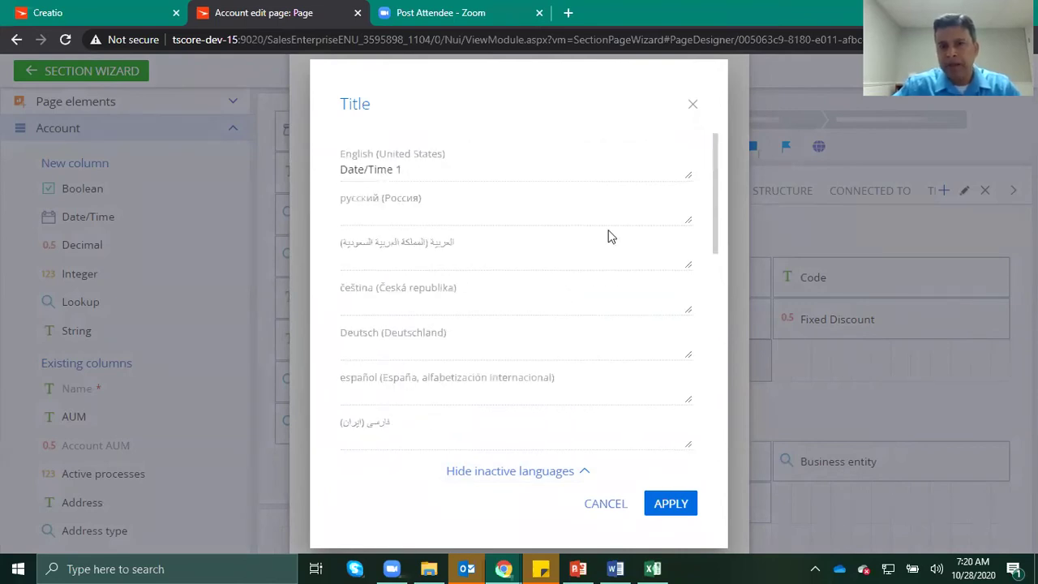
{"action": "left_click", "coordinate": [692, 106]}
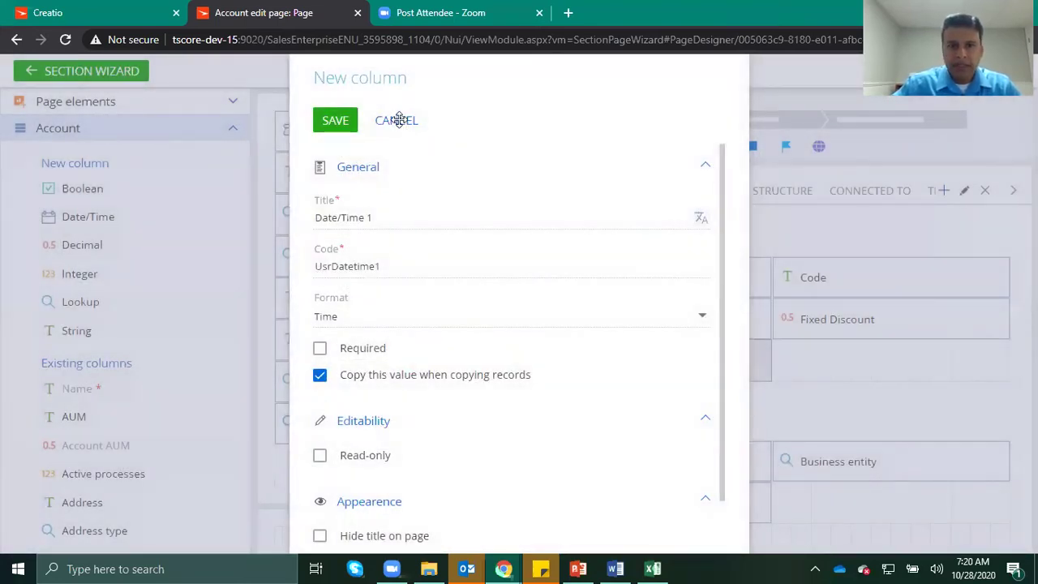
{"action": "left_click", "coordinate": [397, 121]}
- Start a new Decimal column below Fixed Discount to examine its precision options, and discard the column
{"action": "left_click_drag", "start_coordinate": [75, 244], "coordinate": [822, 365]}
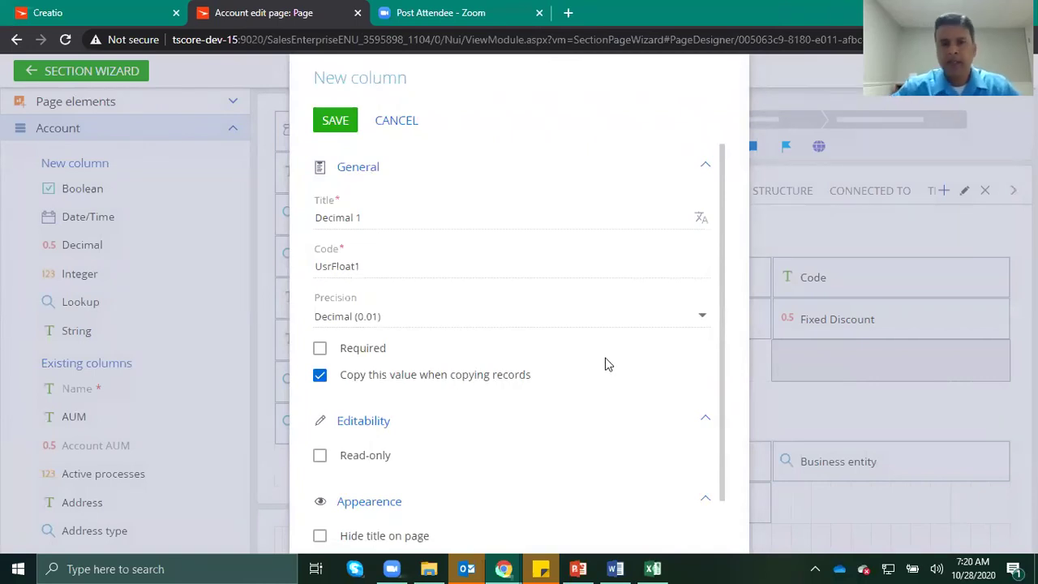
{"action": "left_click", "coordinate": [702, 317]}
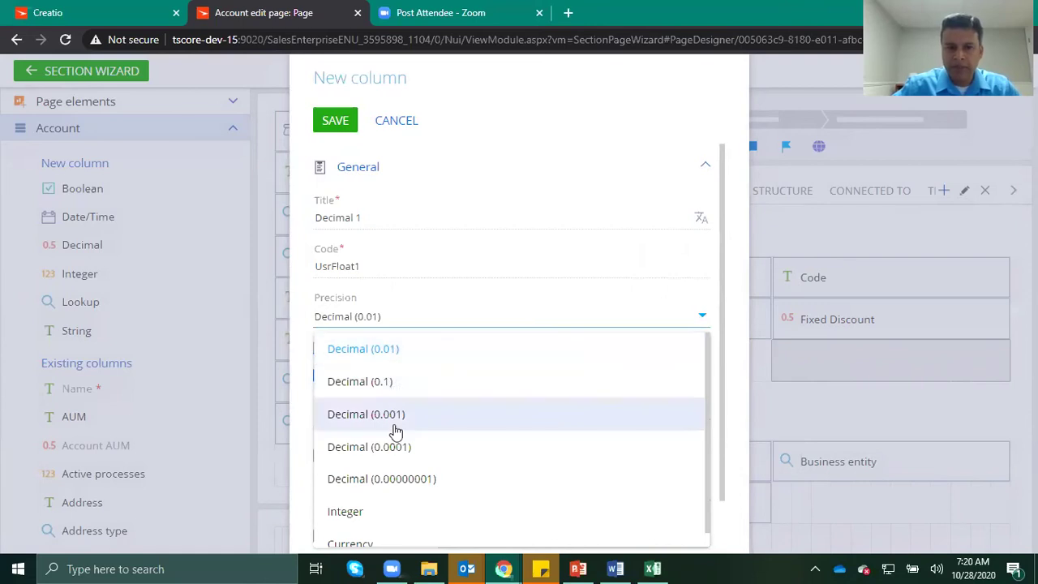
{"action": "scroll", "coordinate": [412, 464], "scroll_direction": "down", "scroll_amount": 1}
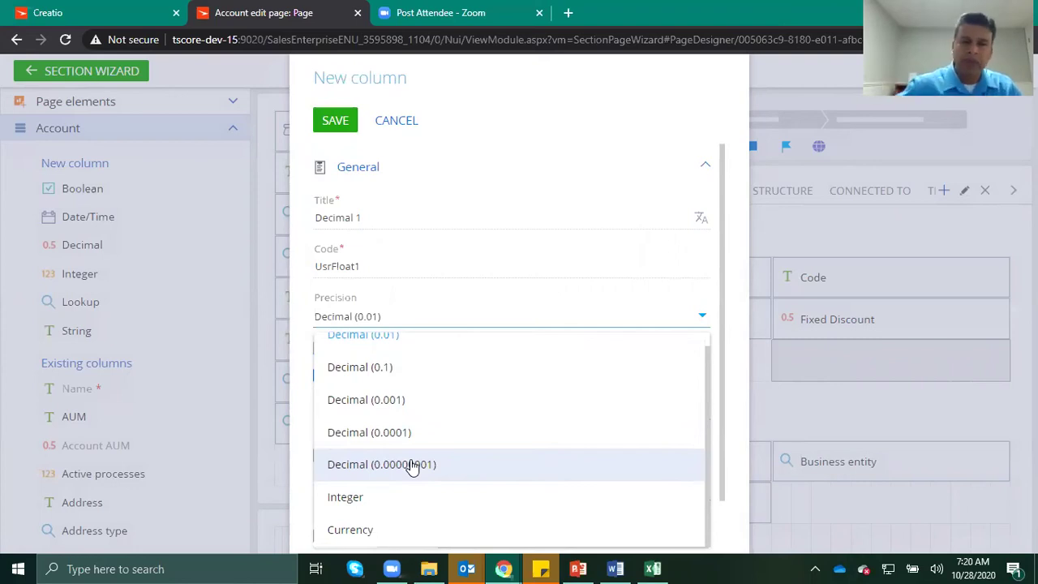
{"action": "scroll", "coordinate": [412, 464], "scroll_direction": "up", "scroll_amount": 1}
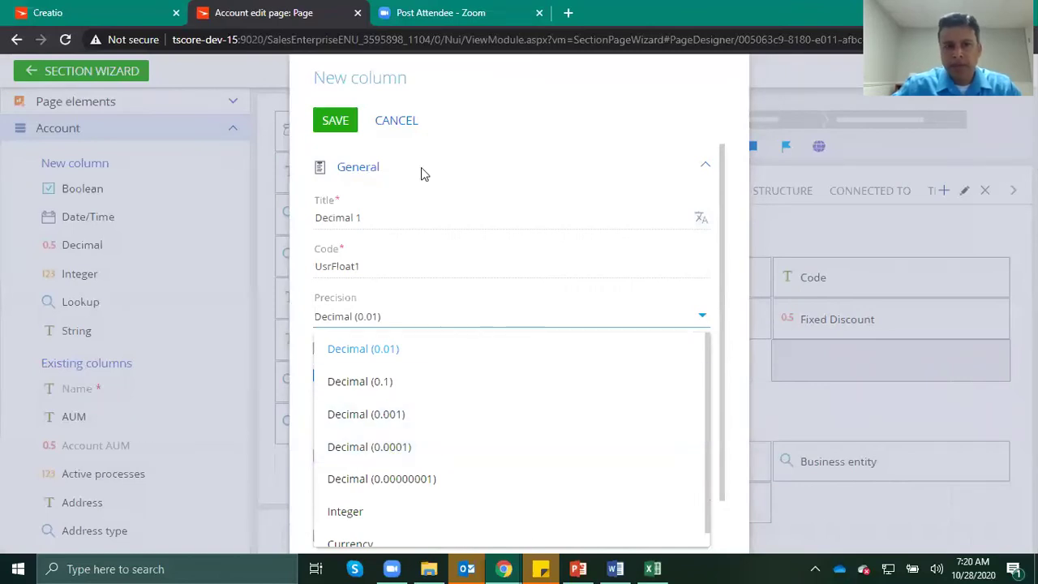
{"action": "left_click", "coordinate": [404, 123]}
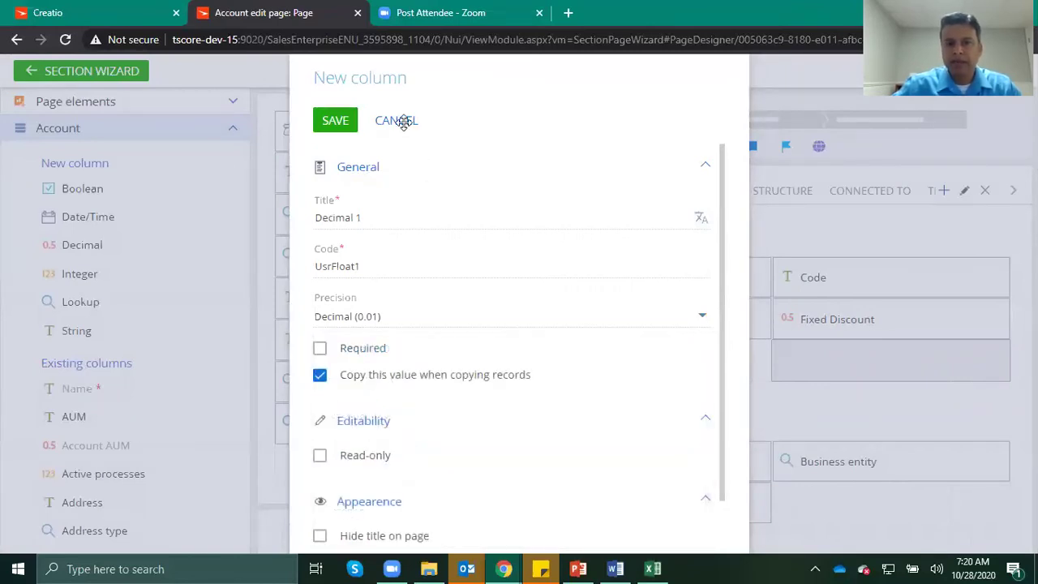
{"action": "left_click", "coordinate": [405, 124]}
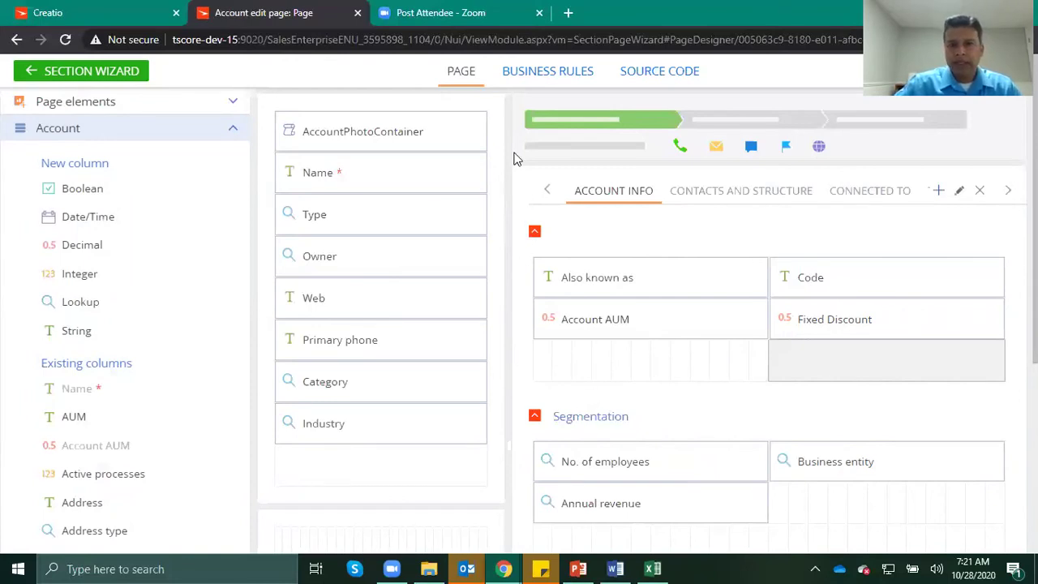
- Open the account page's business rule "Leads: Show element on the page" to examine its condition and action
{"action": "left_click", "coordinate": [537, 77]}
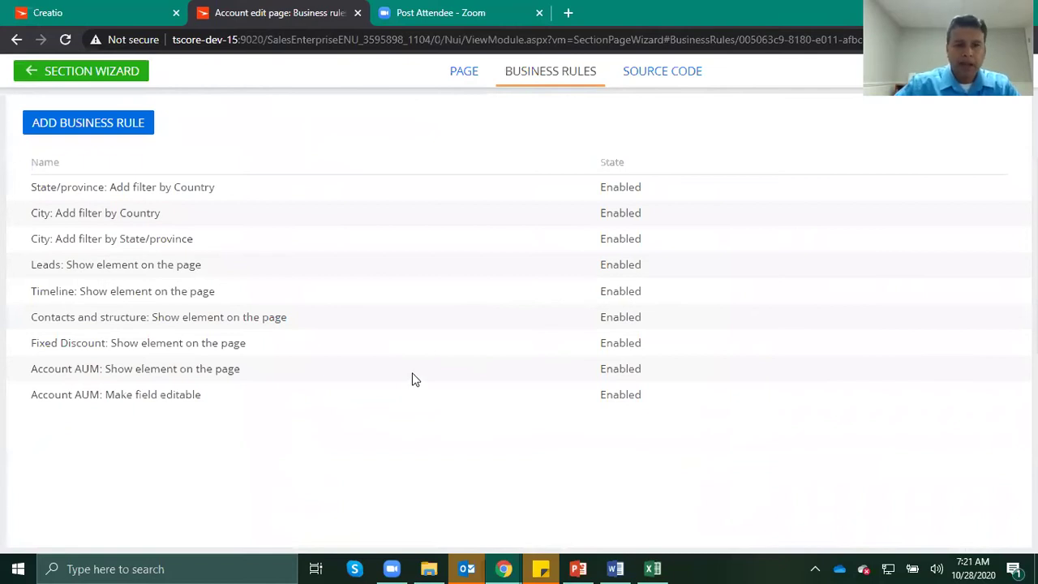
{"action": "left_click", "coordinate": [48, 268]}
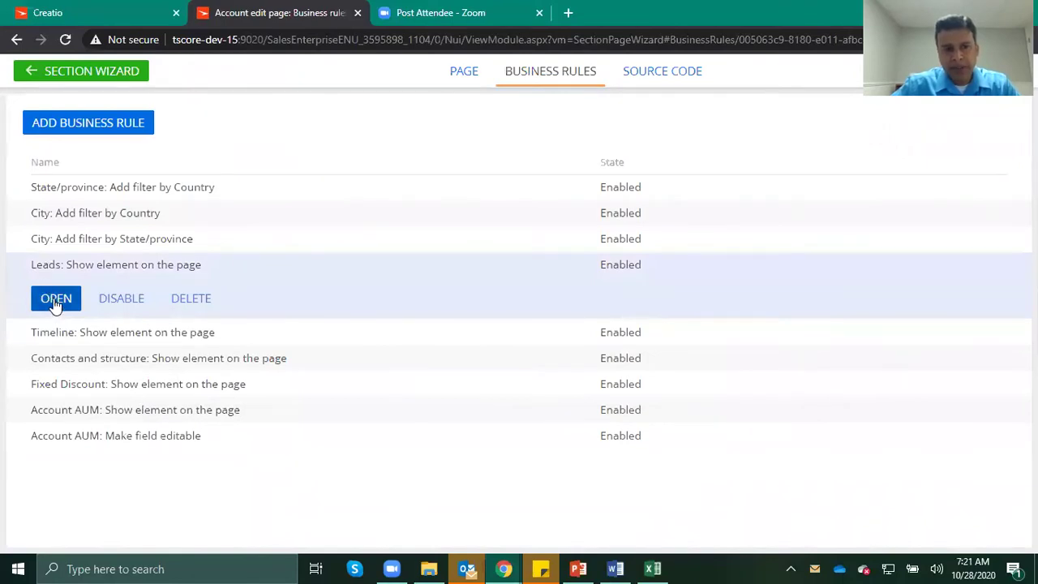
{"action": "left_click", "coordinate": [55, 300]}
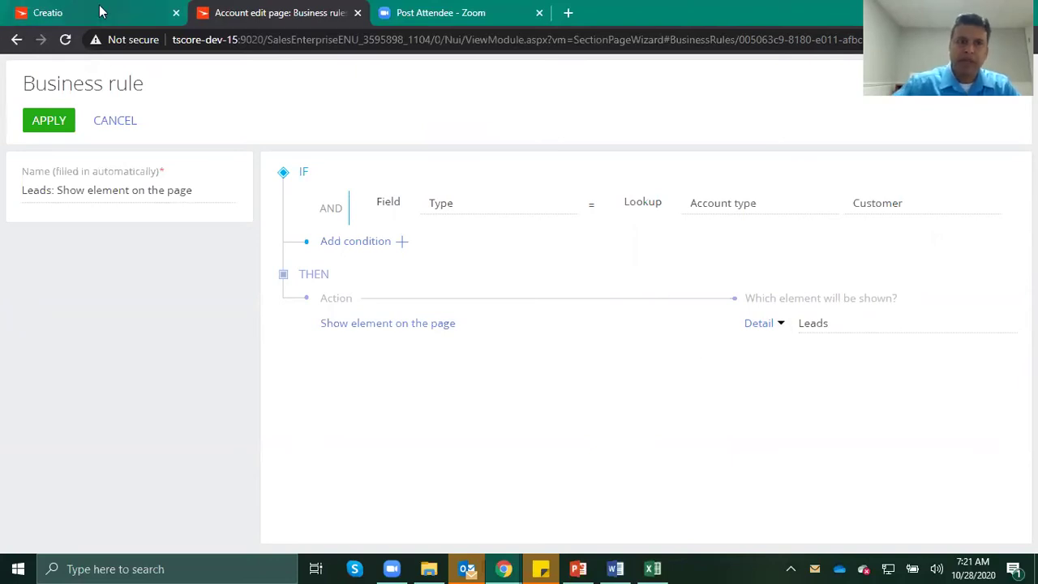
- Switch to the accounts list, open the Accom (sample) account and display its history
{"action": "left_click", "coordinate": [73, 12]}
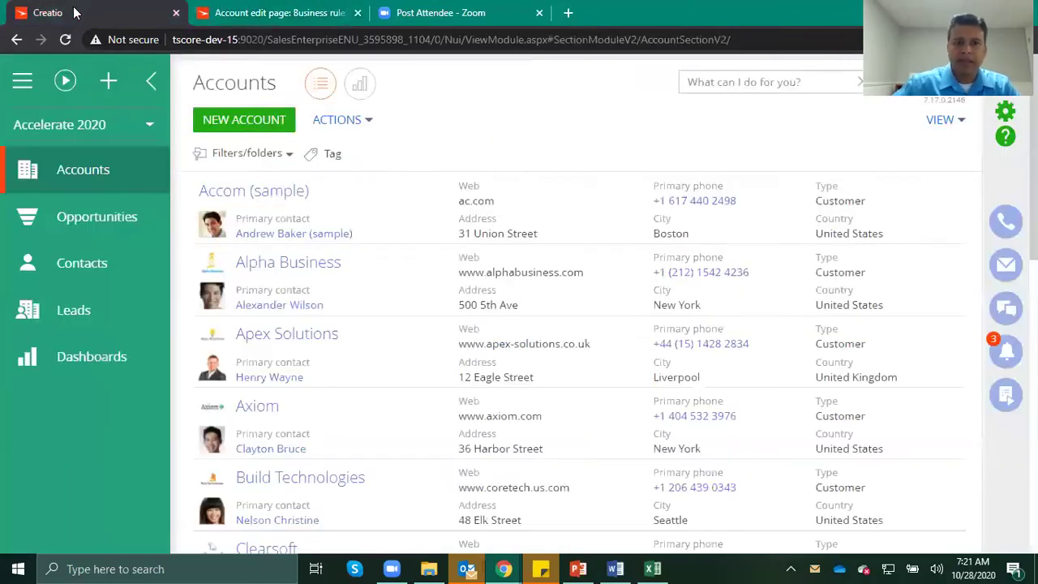
{"action": "left_click", "coordinate": [223, 193]}
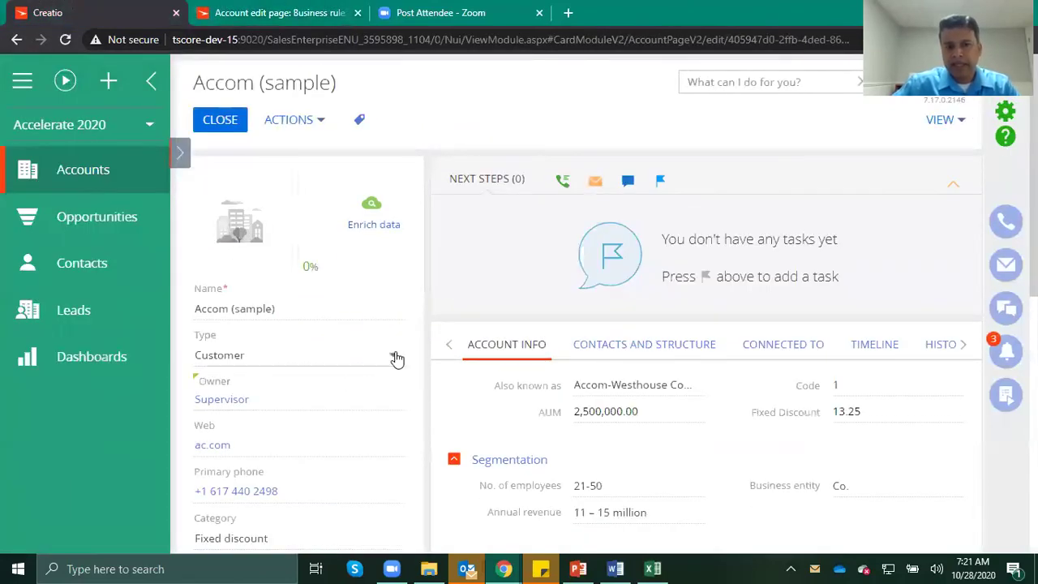
{"action": "left_click", "coordinate": [934, 351]}
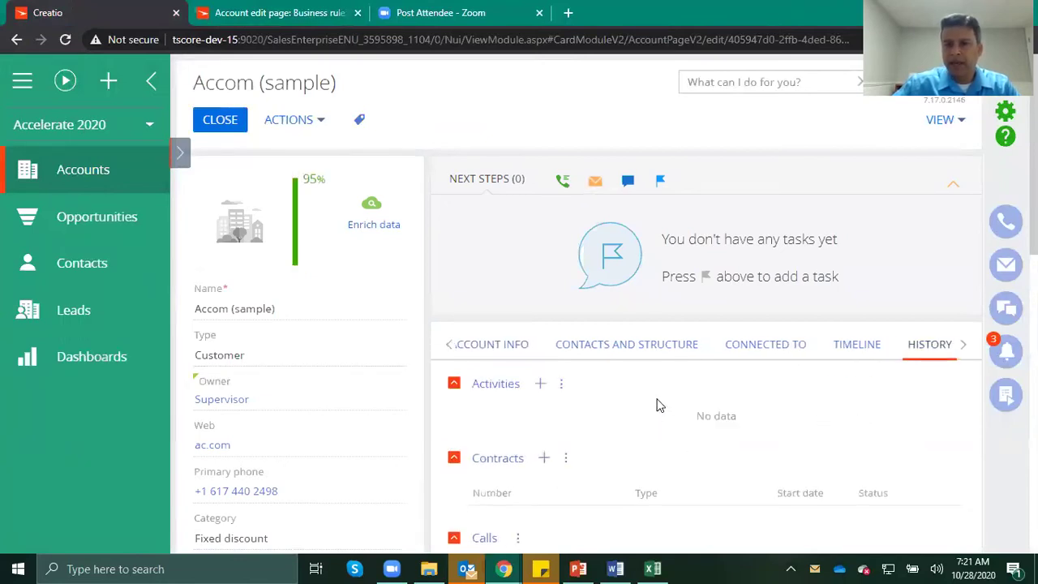
- Examine the Leads detail in the Accom (sample) account's history while its Type is Customer
{"action": "scroll", "coordinate": [657, 406], "scroll_direction": "down", "scroll_amount": 4}
{"action": "scroll", "coordinate": [658, 403], "scroll_direction": "down", "scroll_amount": 5}
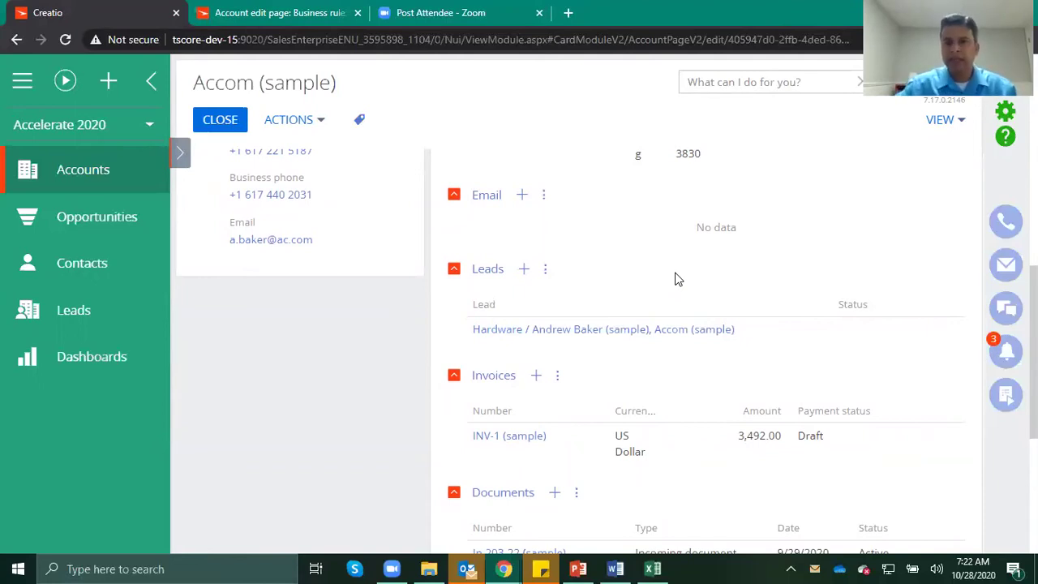
{"action": "scroll", "coordinate": [678, 279], "scroll_direction": "up", "scroll_amount": 3}
{"action": "scroll", "coordinate": [677, 279], "scroll_direction": "up", "scroll_amount": 4}
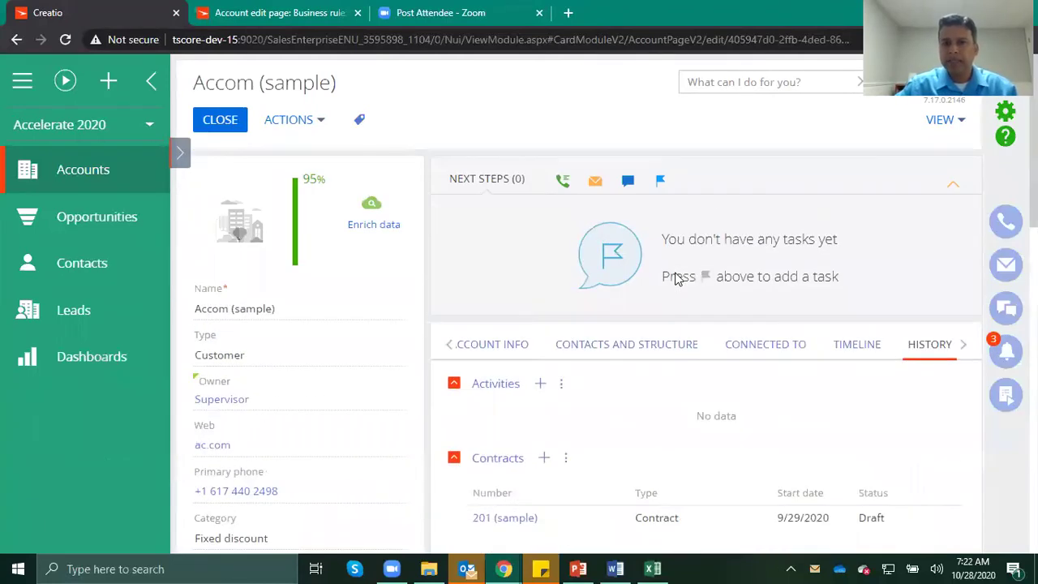
- Set the account's Type to Our company and check which details its history shows
{"action": "left_click", "coordinate": [392, 362]}
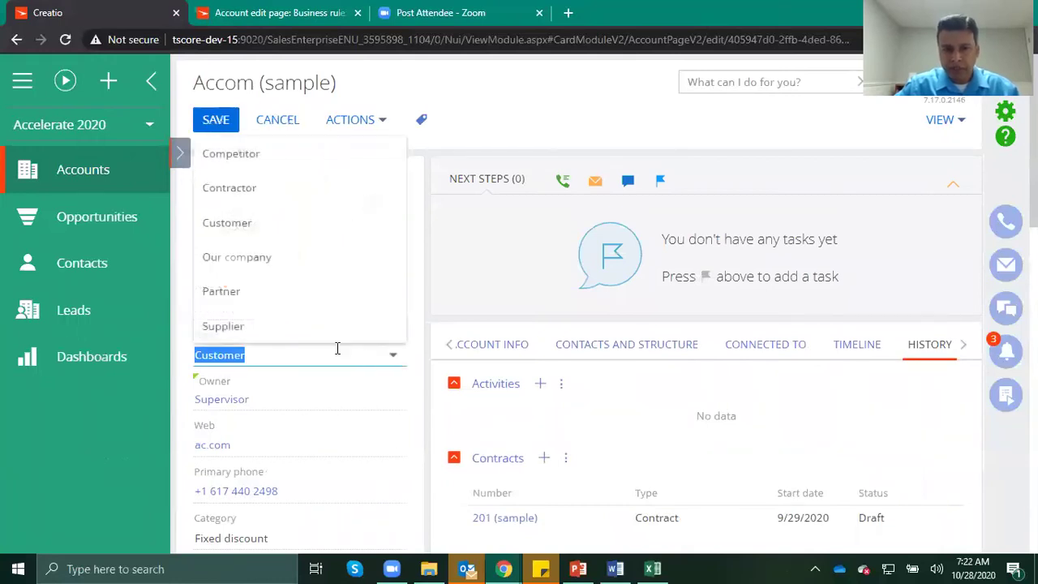
{"action": "left_click", "coordinate": [267, 260]}
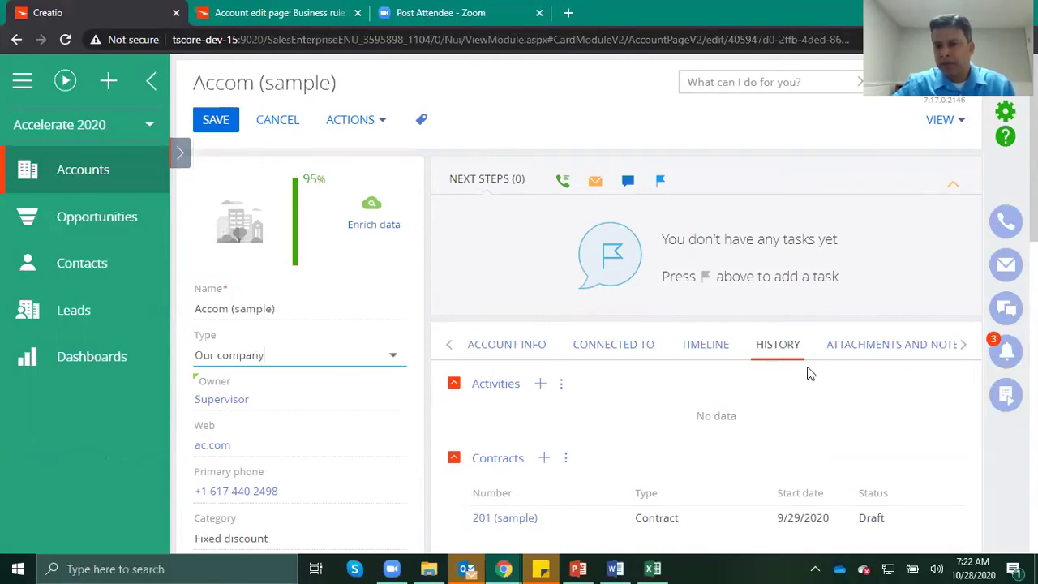
{"action": "scroll", "coordinate": [783, 357], "scroll_direction": "down", "scroll_amount": 3}
{"action": "scroll", "coordinate": [779, 354], "scroll_direction": "down", "scroll_amount": 4}
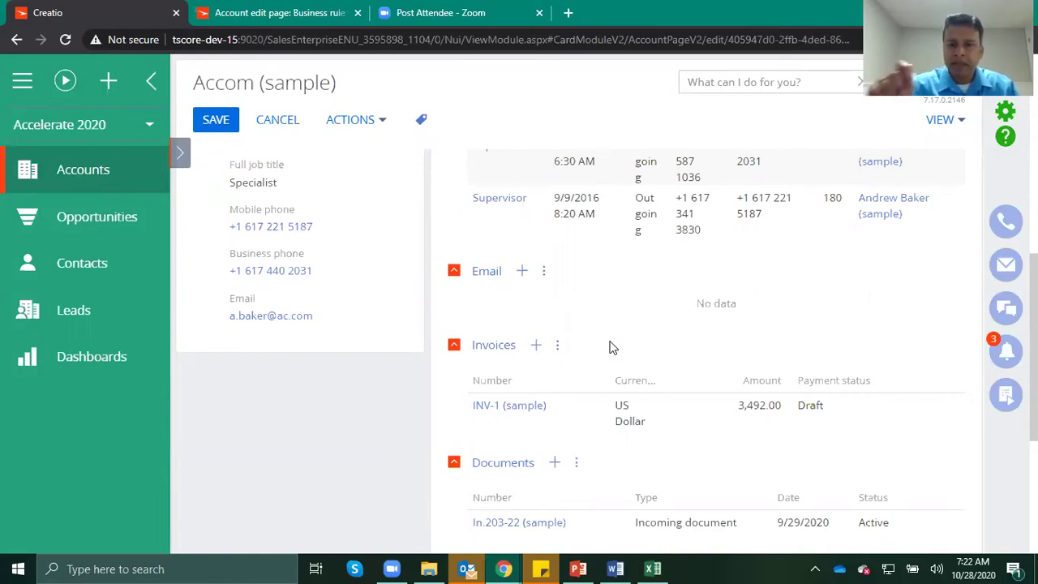
{"action": "scroll", "coordinate": [613, 347], "scroll_direction": "up", "scroll_amount": 5}
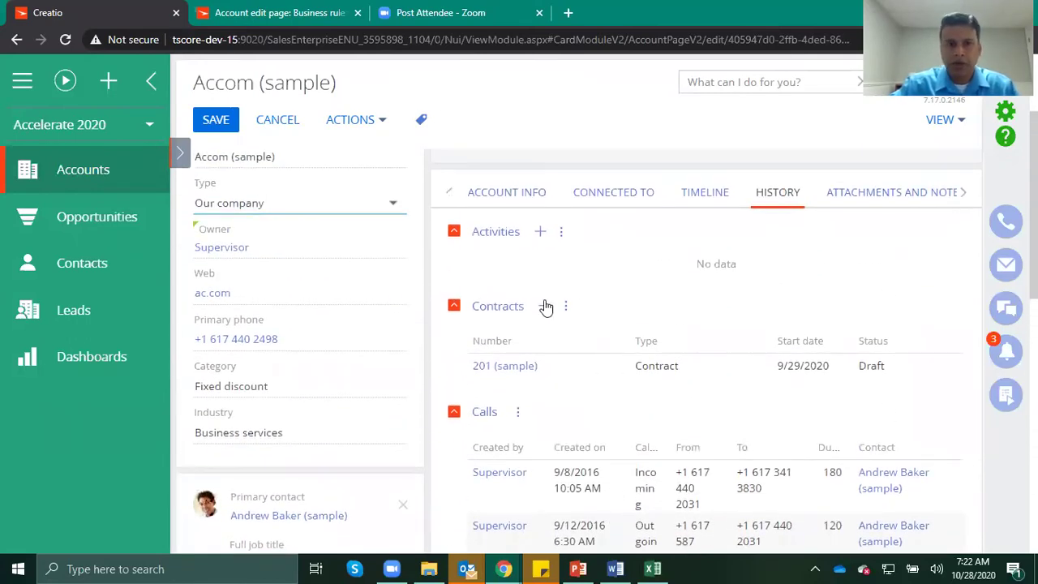
- Open the business rule "Timeline: Show element on the page" and examine the element types and modules it can show
{"action": "left_click", "coordinate": [273, 15]}
{"action": "left_click", "coordinate": [115, 122]}
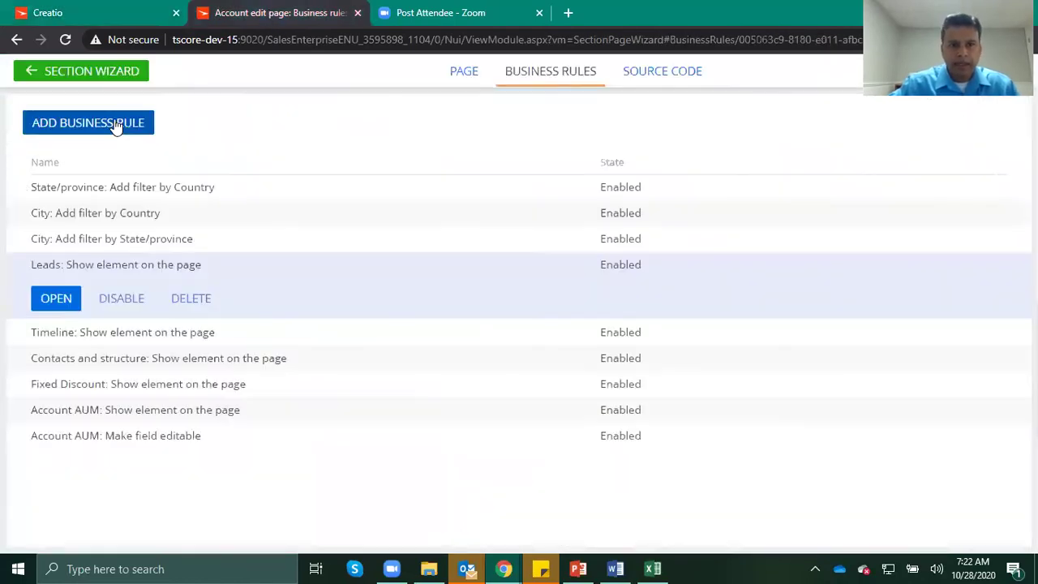
{"action": "left_click", "coordinate": [77, 335]}
{"action": "left_click", "coordinate": [65, 331]}
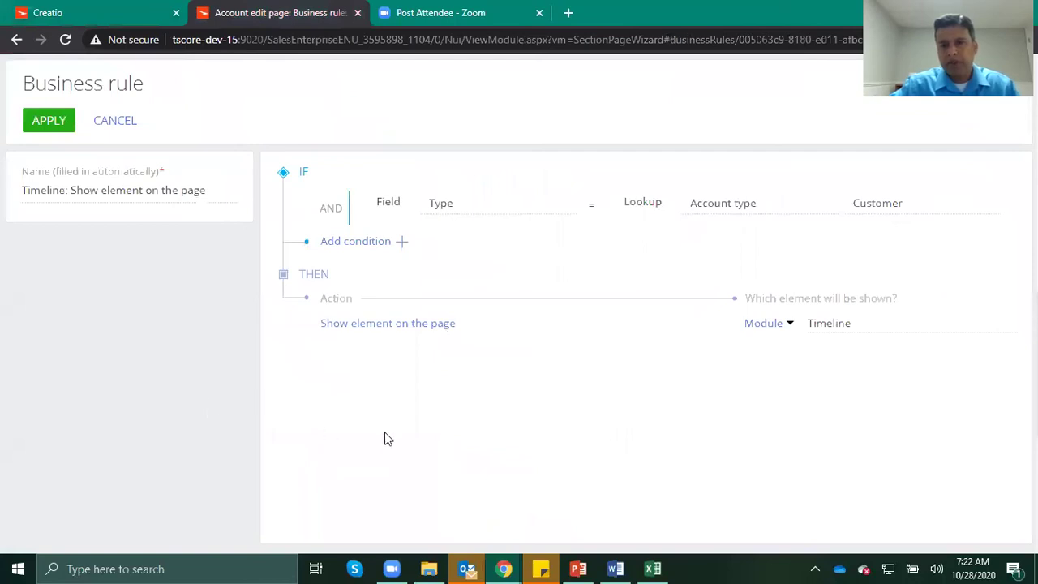
{"action": "left_click", "coordinate": [789, 327]}
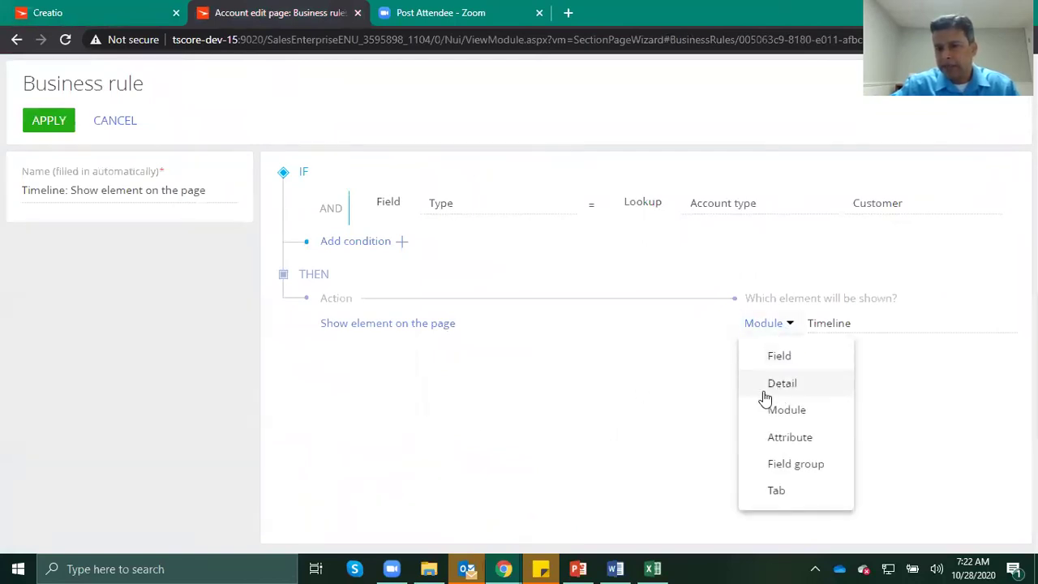
{"action": "left_click", "coordinate": [985, 369]}
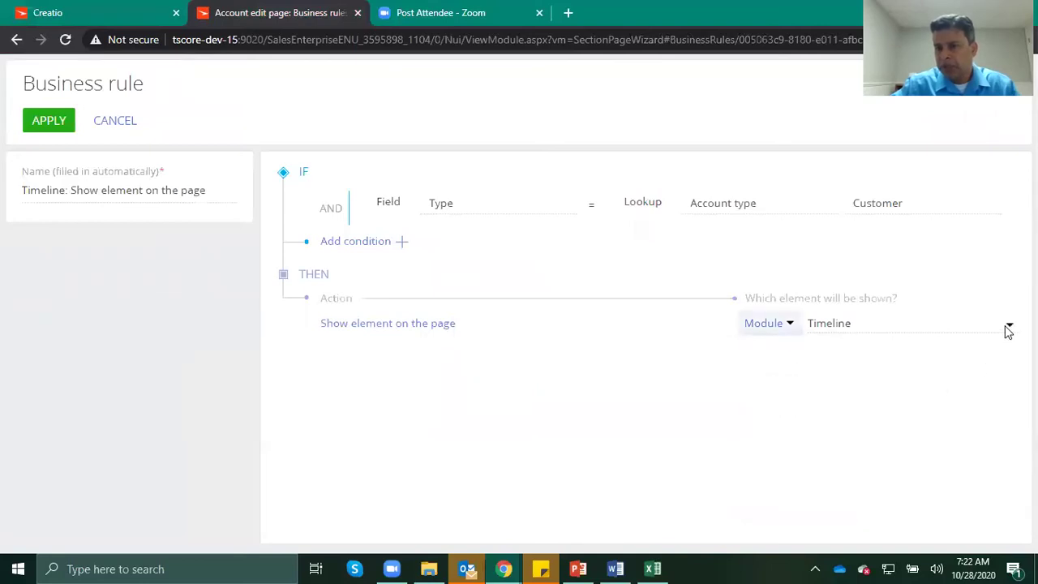
{"action": "left_click", "coordinate": [1010, 329]}
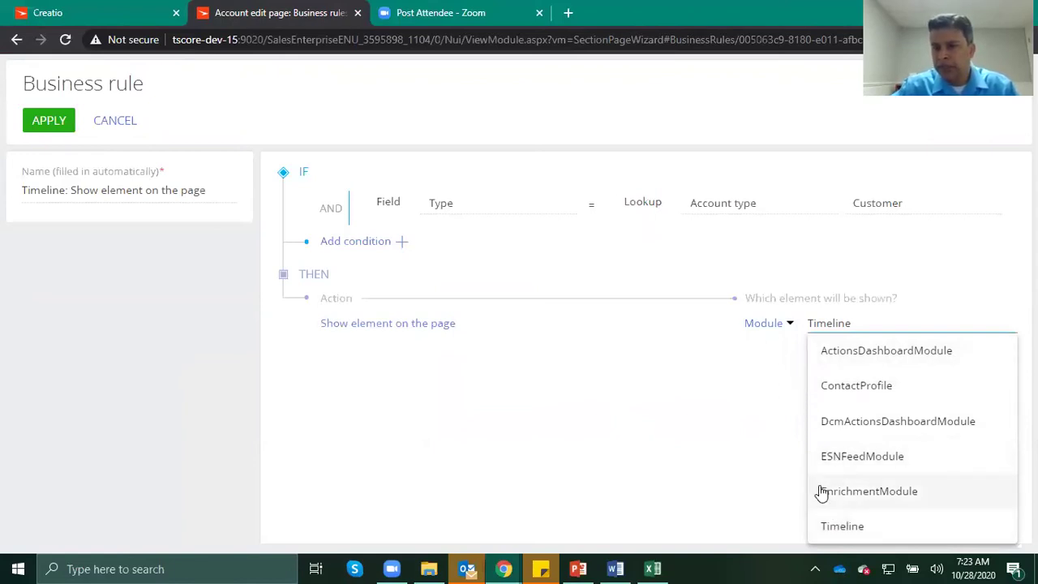
{"action": "left_click", "coordinate": [727, 404]}
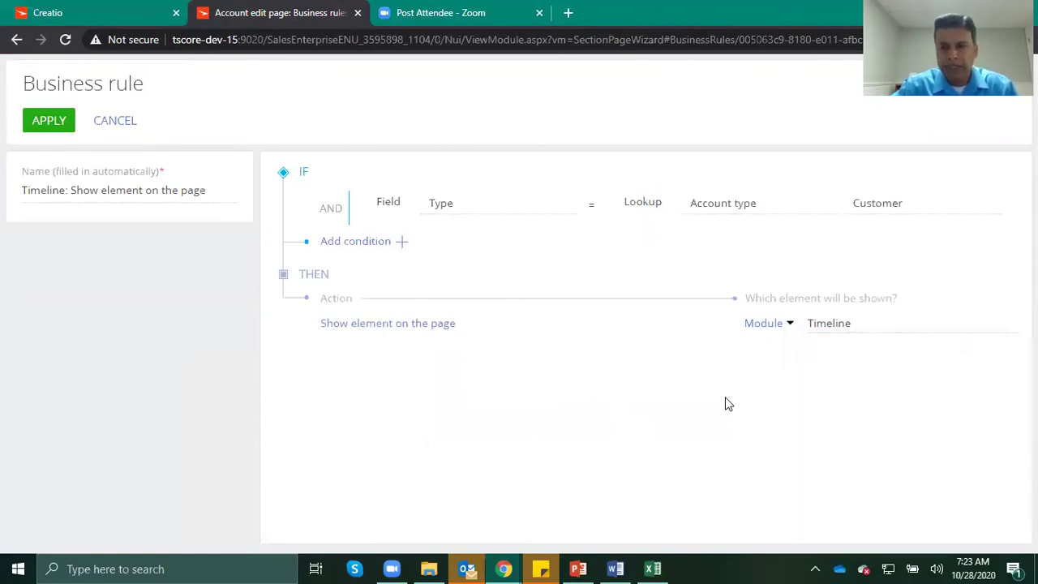
- Return to the Accom (sample) account, display its timeline and set the Type to Customer
{"action": "left_click", "coordinate": [47, 13]}
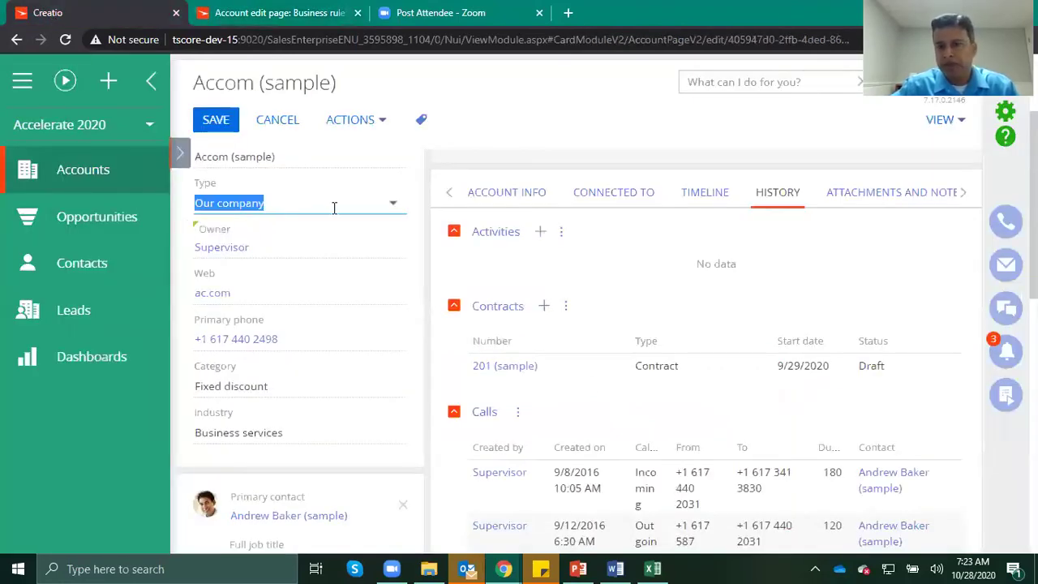
{"action": "left_click", "coordinate": [706, 194]}
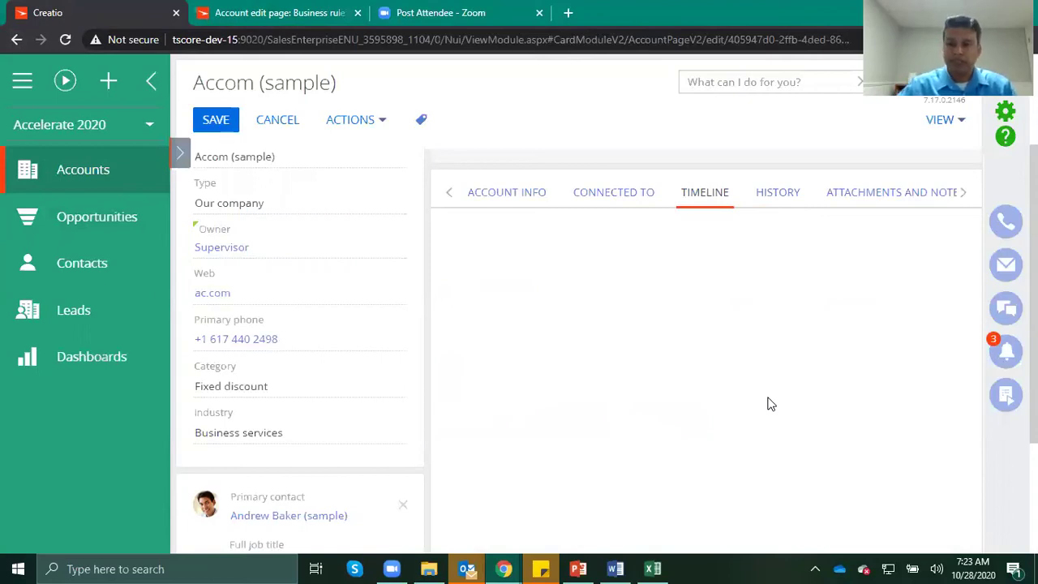
{"action": "left_click", "coordinate": [391, 206]}
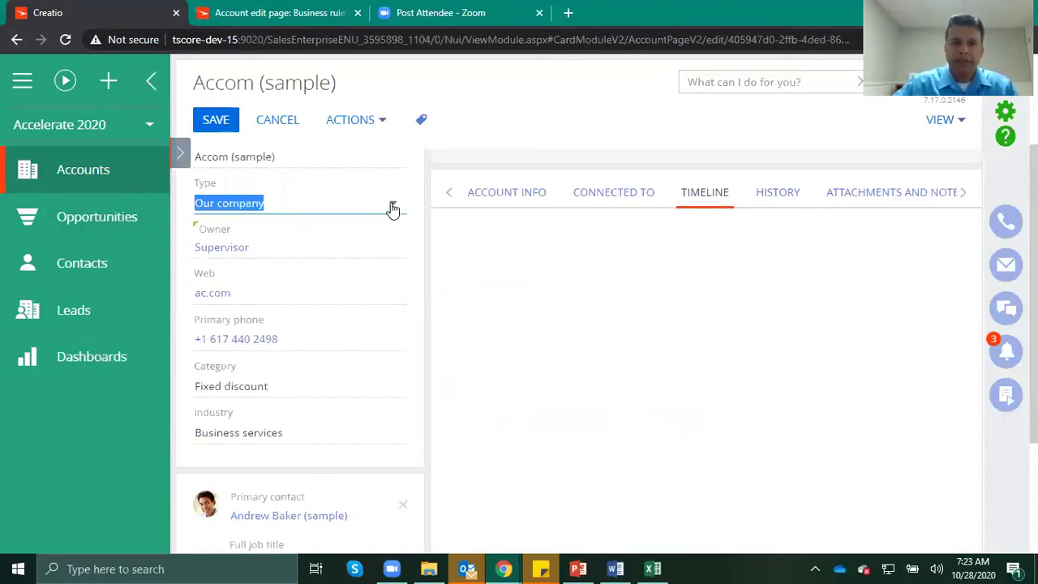
{"action": "left_click", "coordinate": [248, 300]}
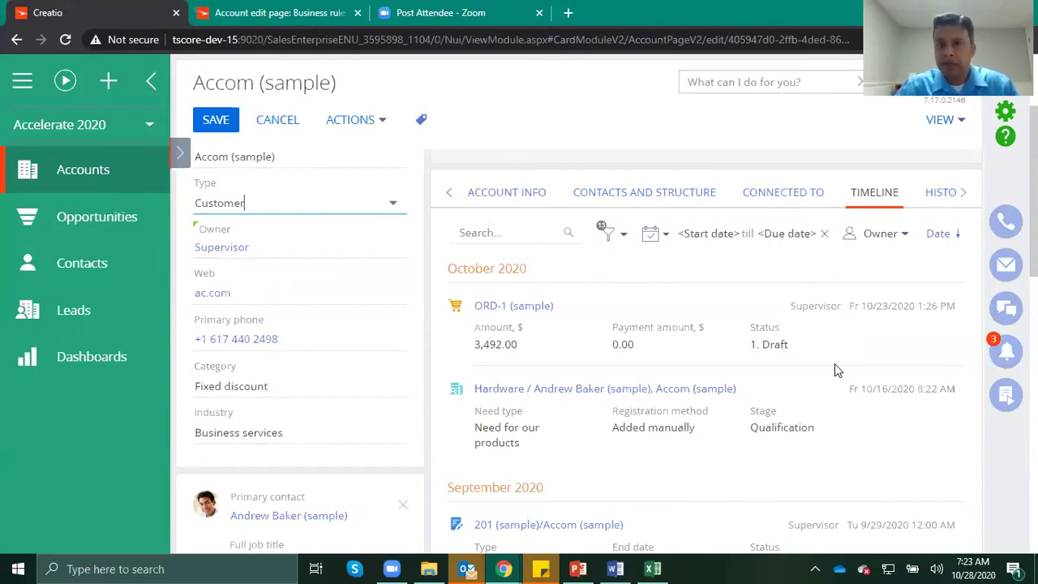
- Open the business rule "Contacts and structure: Show element on the page" and examine the element types and page tabs it can show
{"action": "left_click", "coordinate": [268, 12]}
{"action": "left_click", "coordinate": [114, 123]}
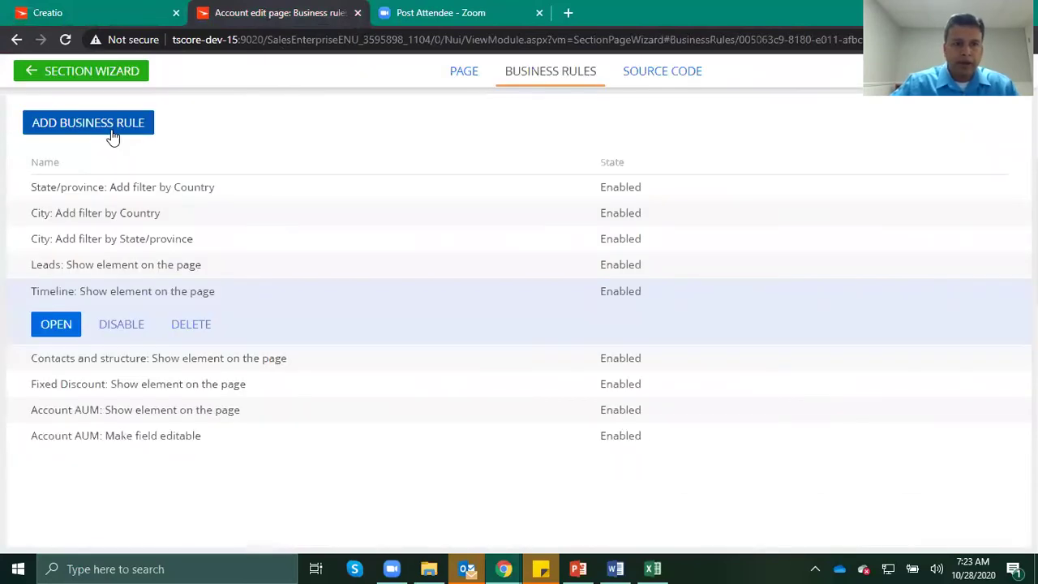
{"action": "left_click", "coordinate": [49, 360]}
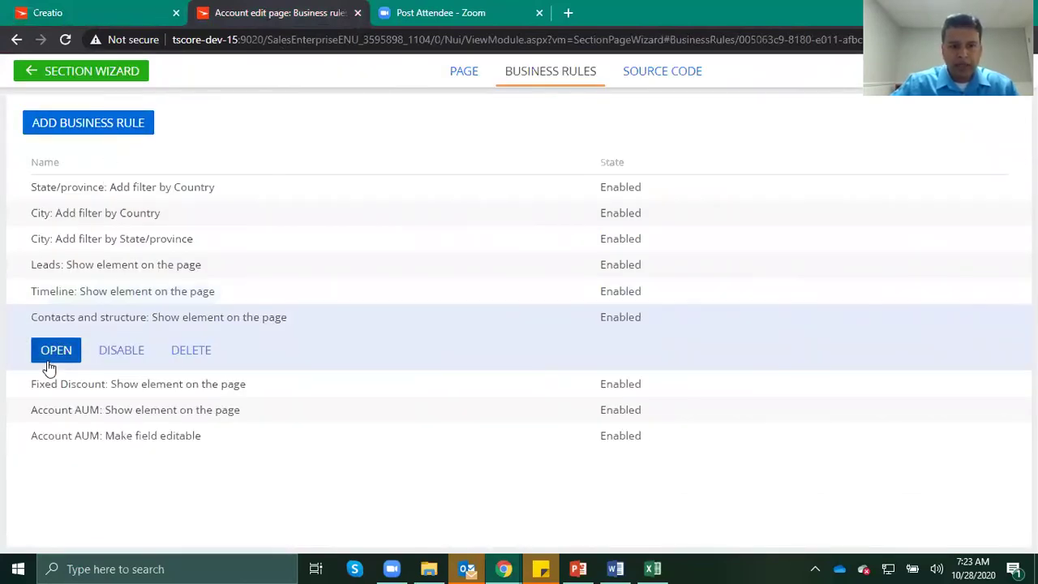
{"action": "left_click", "coordinate": [56, 351]}
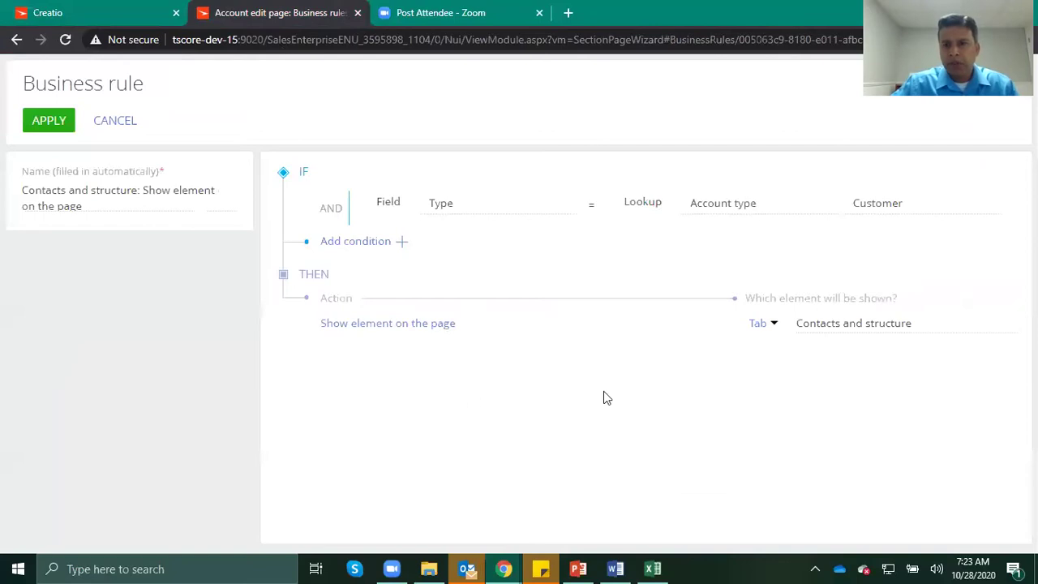
{"action": "left_click", "coordinate": [773, 323]}
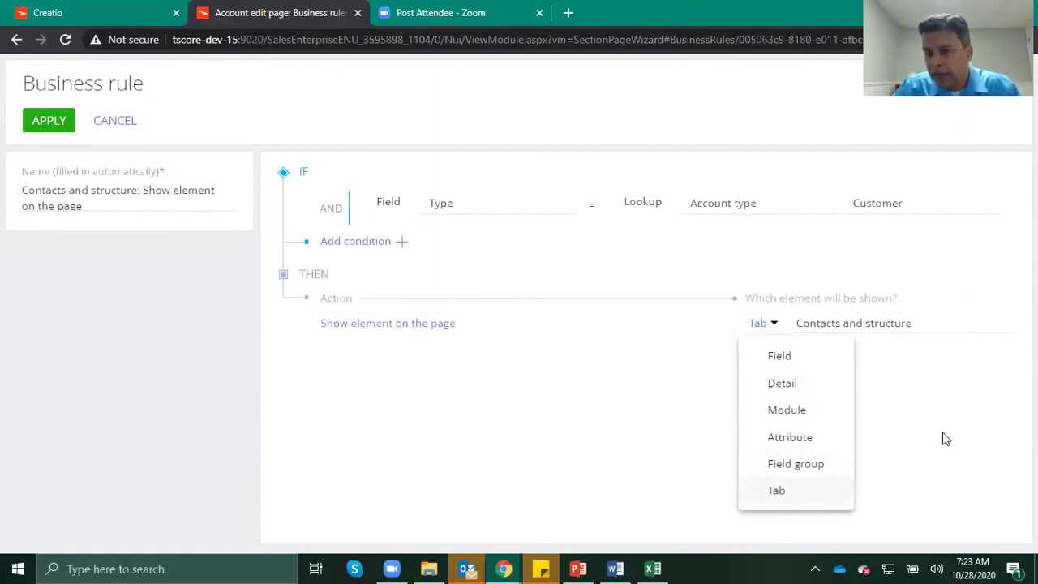
{"action": "left_click", "coordinate": [991, 369]}
{"action": "left_click", "coordinate": [1009, 326]}
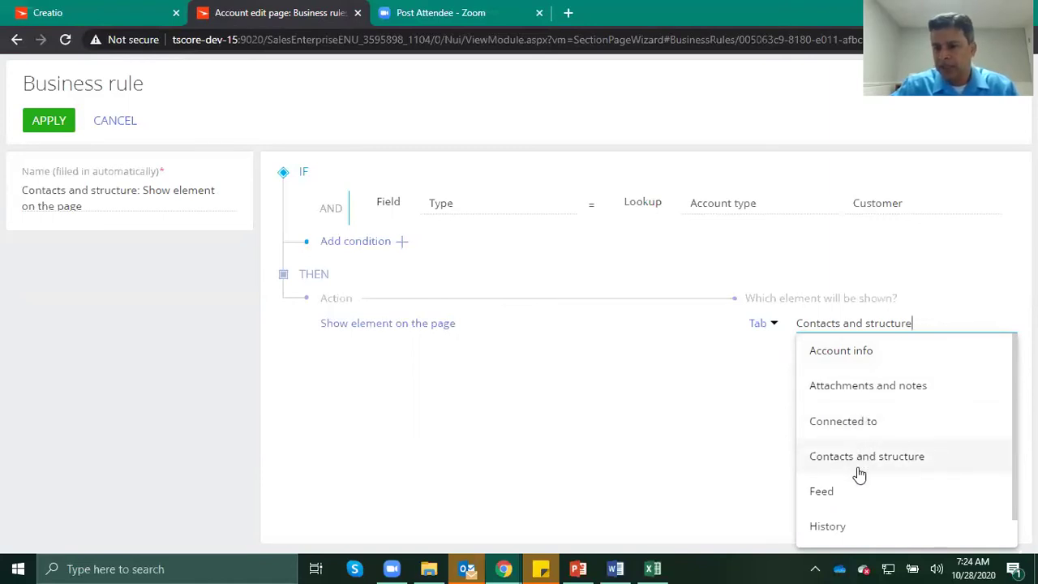
{"action": "left_click", "coordinate": [706, 428]}
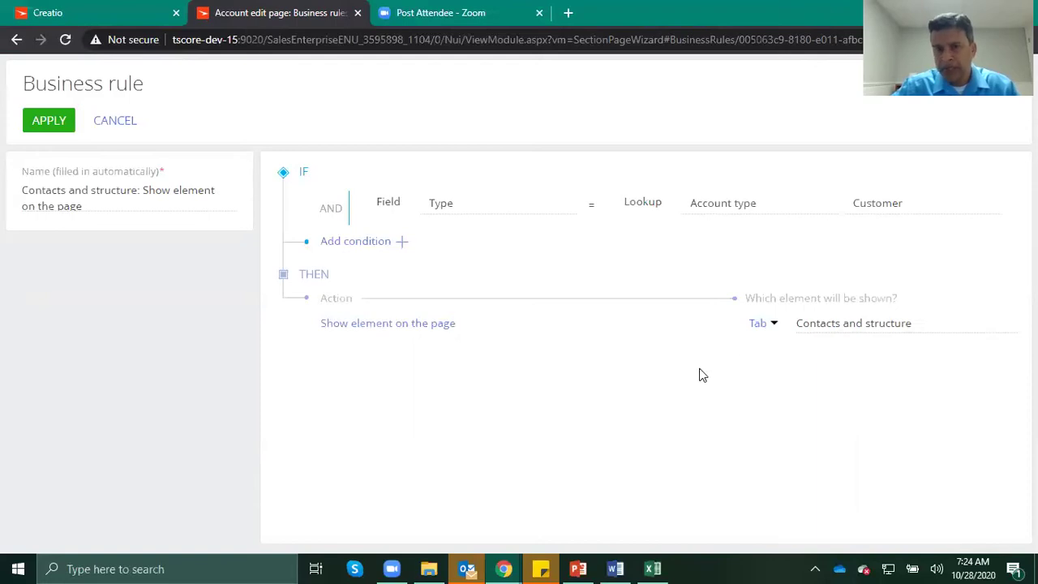
- Display the account's contacts and structure, and set its Type to Our company to test the rule
{"action": "left_click", "coordinate": [20, 12]}
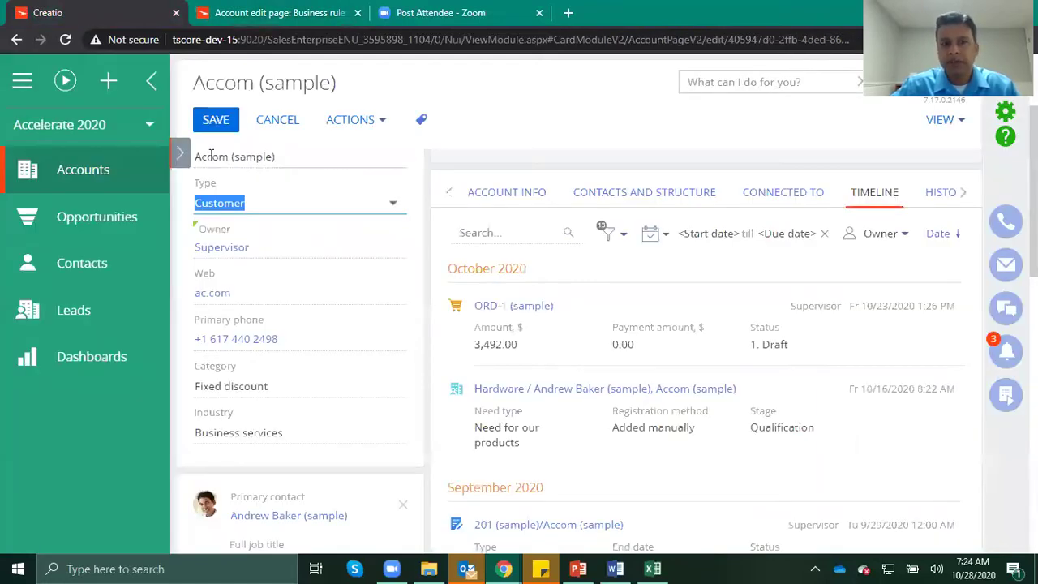
{"action": "left_click", "coordinate": [637, 195]}
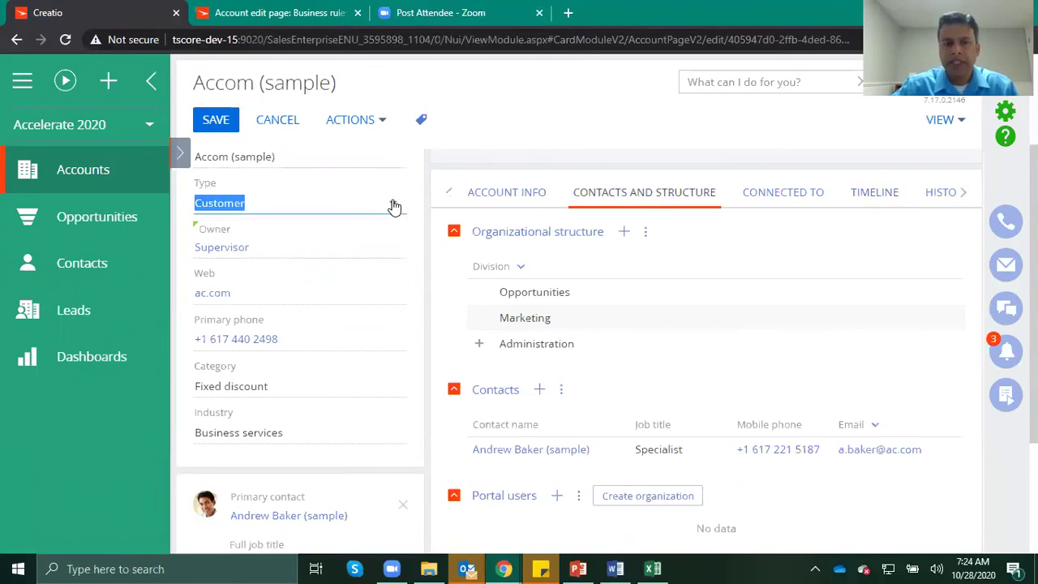
{"action": "left_click", "coordinate": [275, 336]}
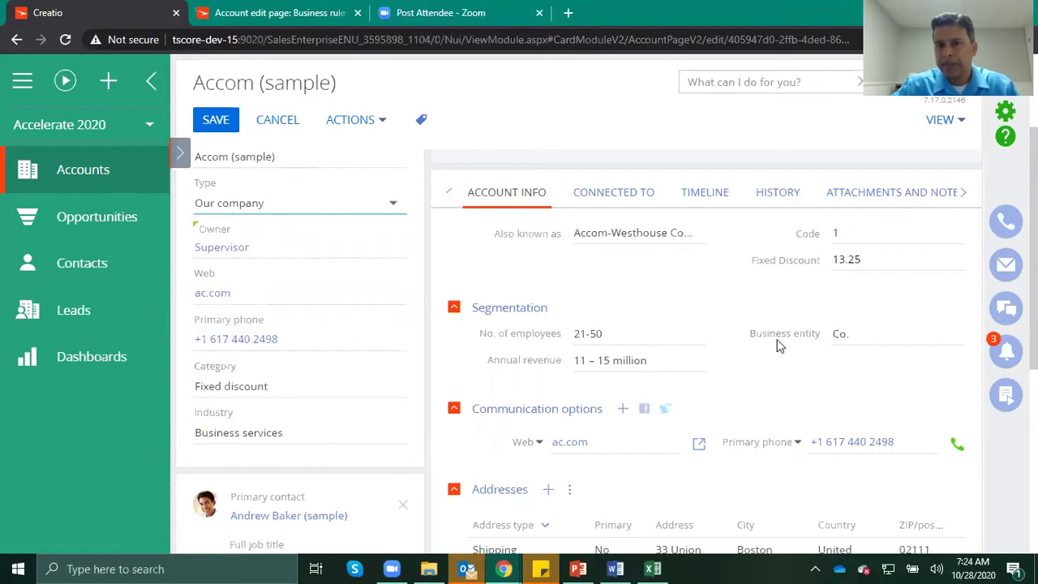
- Set the account's Type back to Customer and check the AUM field in the account info
{"action": "scroll", "coordinate": [754, 332], "scroll_direction": "up", "scroll_amount": 2}
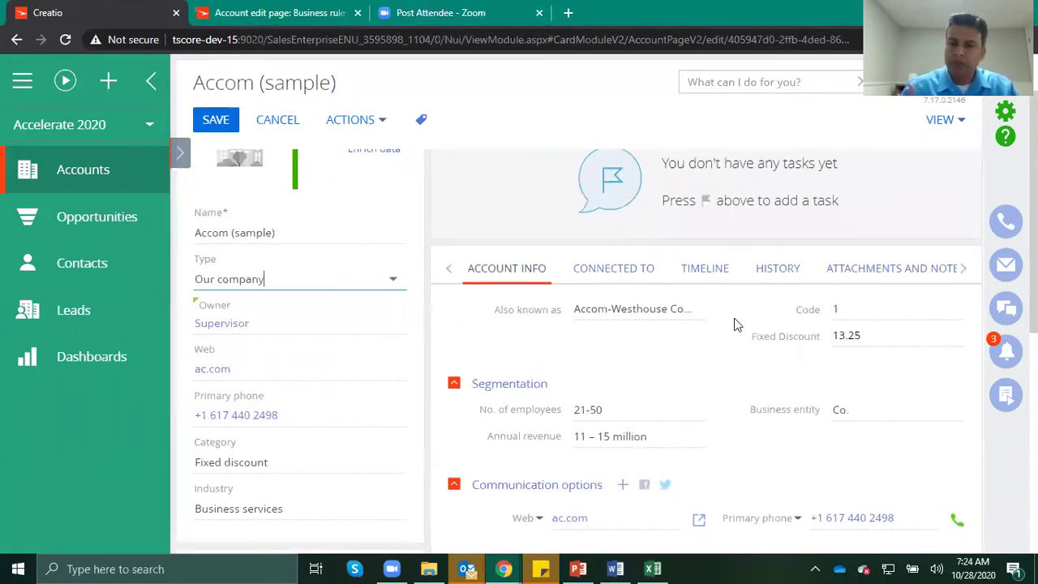
{"action": "left_click", "coordinate": [397, 286]}
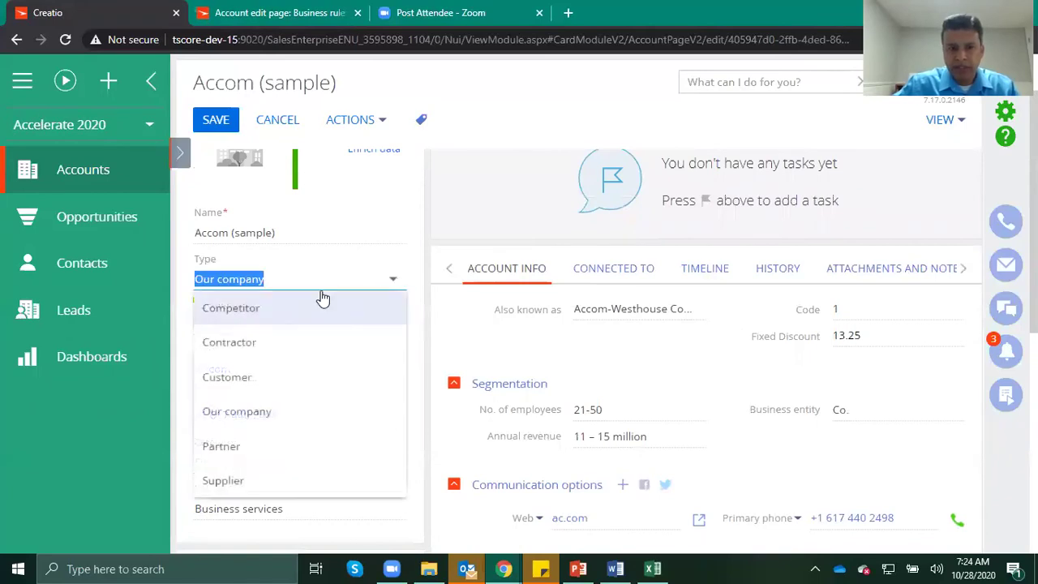
{"action": "left_click", "coordinate": [242, 377]}
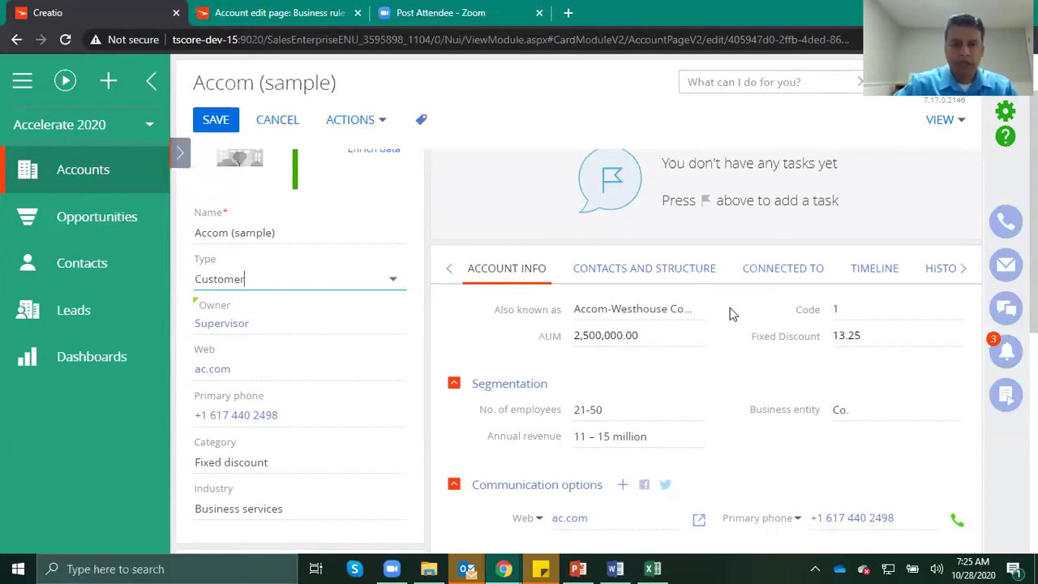
- Open the account page's business rule "Fixed Discount: Show element on the page" to examine its category condition and action
{"action": "left_click", "coordinate": [268, 15]}
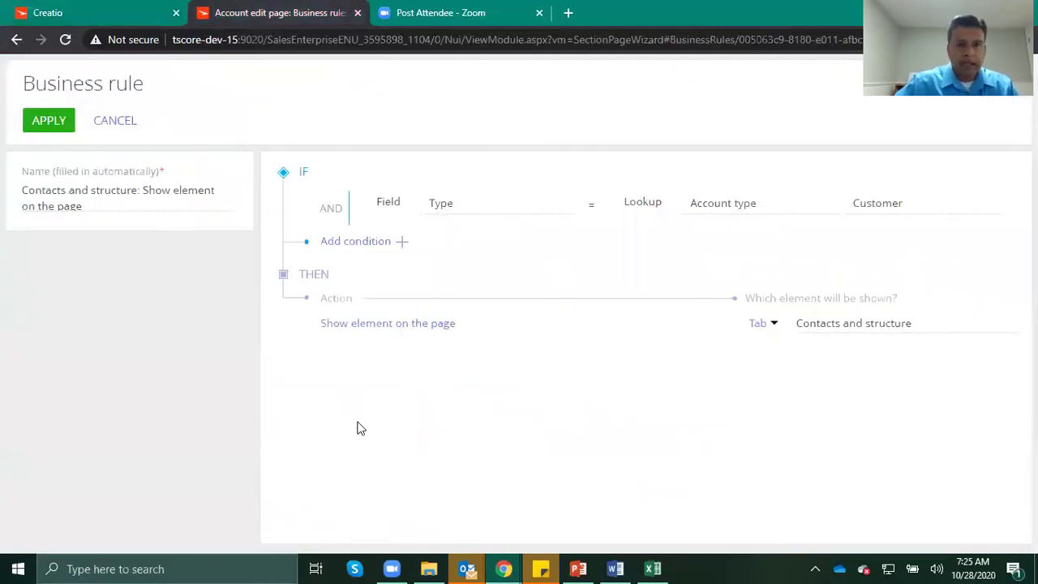
{"action": "left_click", "coordinate": [113, 121]}
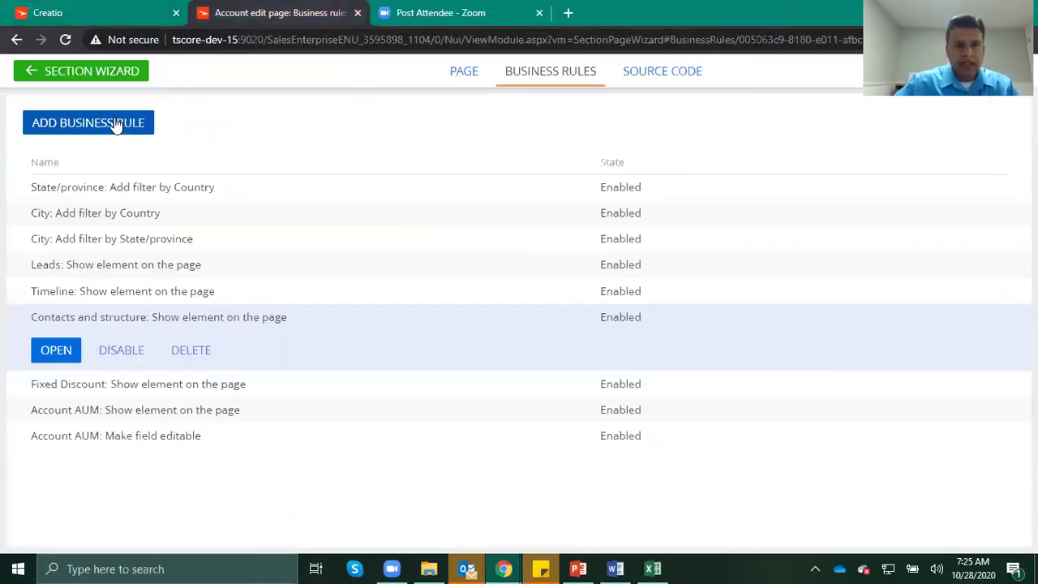
{"action": "left_click", "coordinate": [50, 386]}
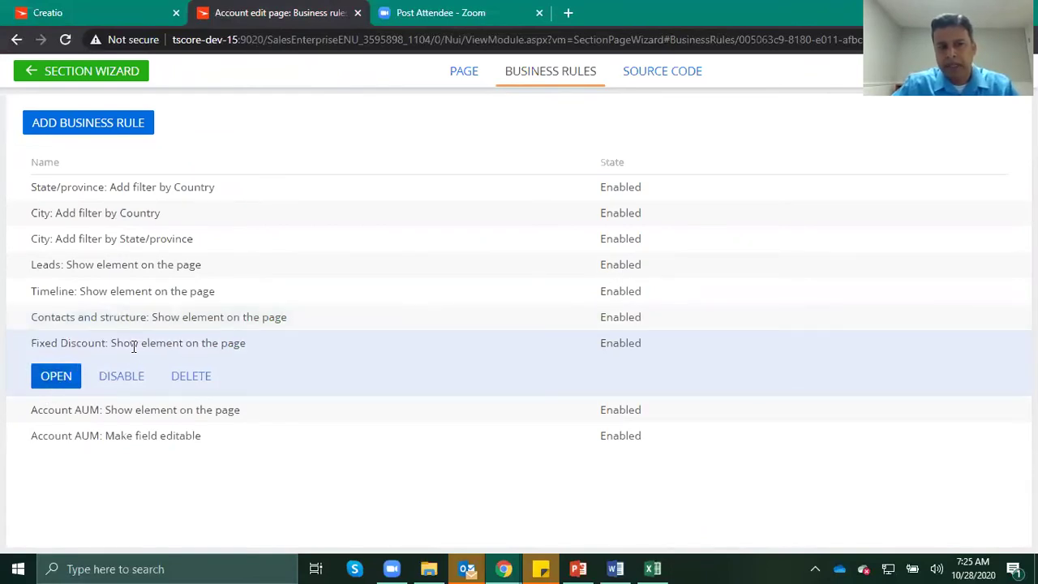
{"action": "left_click", "coordinate": [56, 378]}
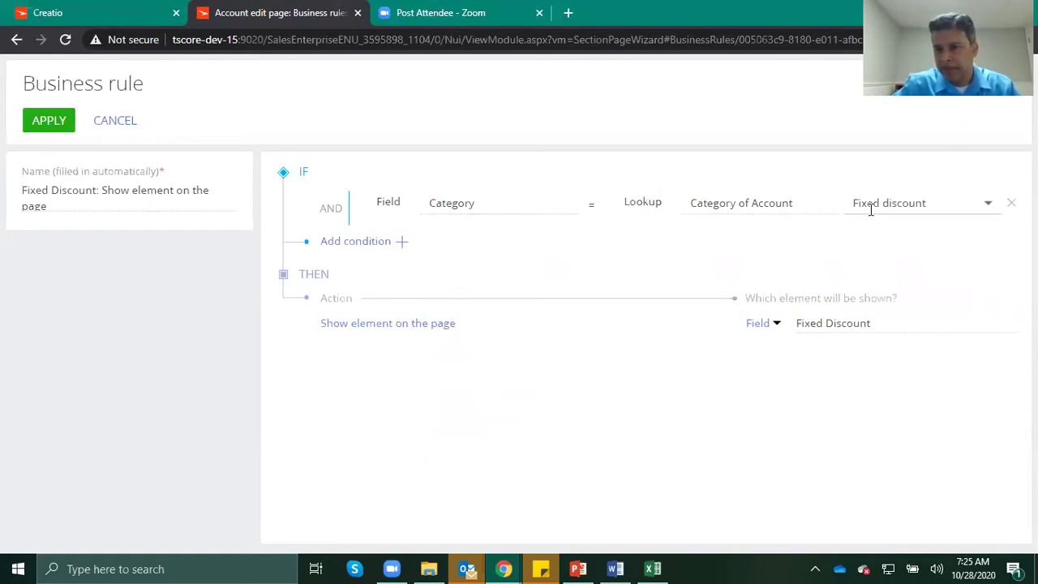
- Return to the Accom (sample) account and set its Category to B to test the Fixed Discount rule
{"action": "left_click", "coordinate": [41, 6]}
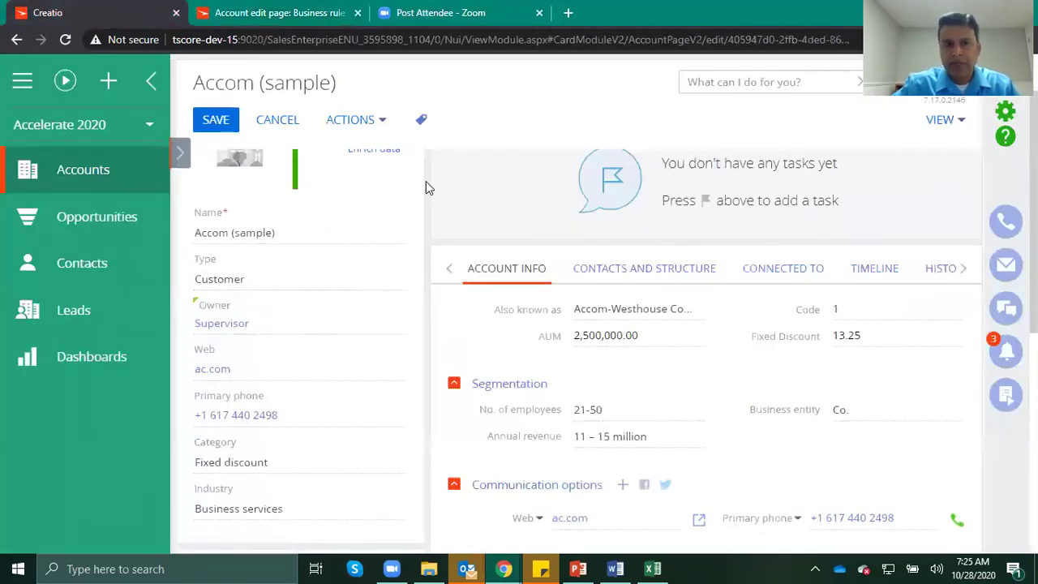
{"action": "scroll", "coordinate": [426, 188], "scroll_direction": "down", "scroll_amount": 2}
{"action": "left_click", "coordinate": [394, 316]}
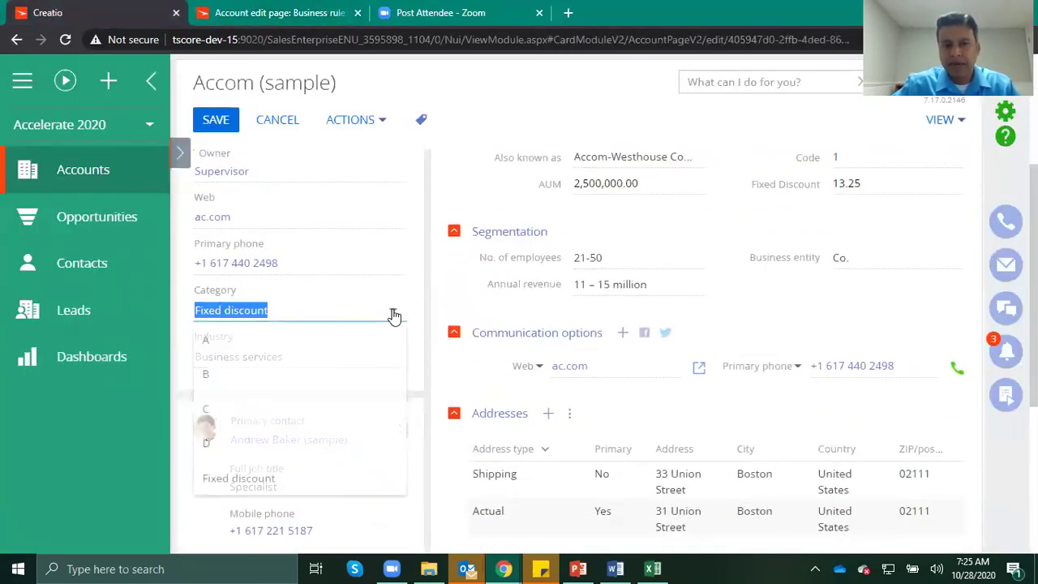
{"action": "left_click", "coordinate": [224, 379]}
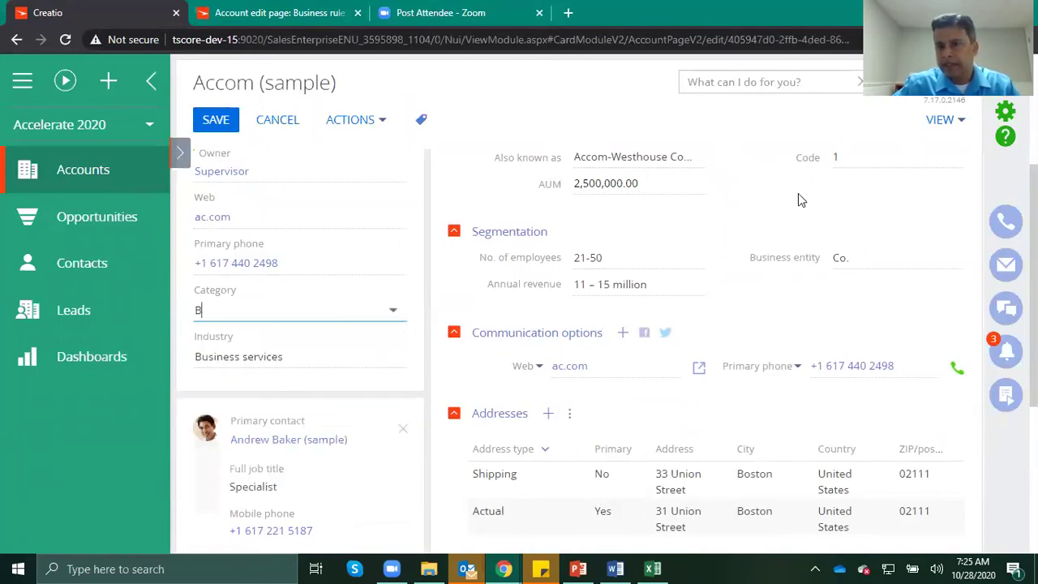
- Set the account's Category back to Fixed discount, check the Fixed Discount field, and close the account without saving edits
{"action": "left_click", "coordinate": [397, 322]}
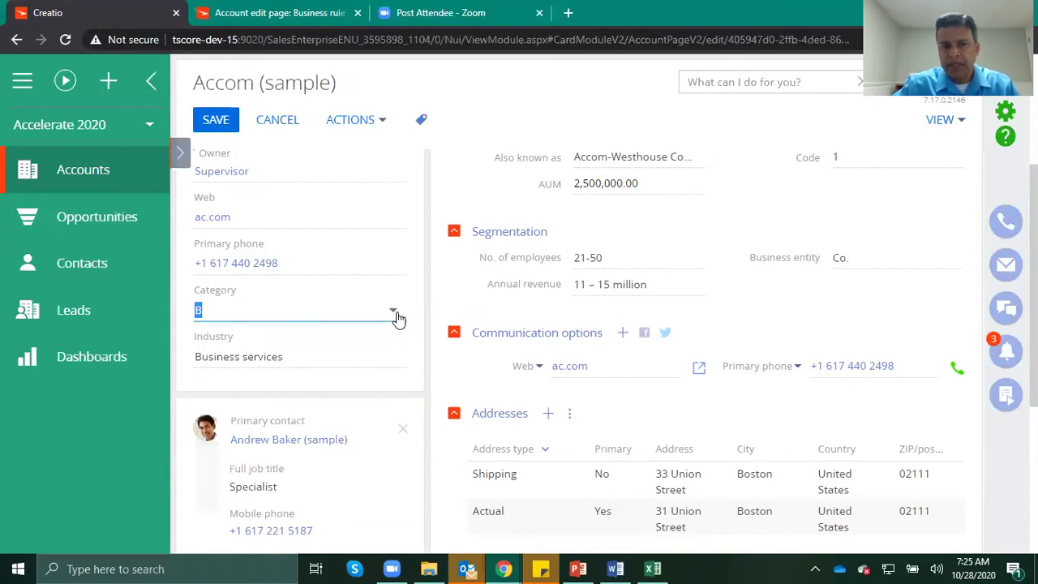
{"action": "left_click", "coordinate": [234, 480]}
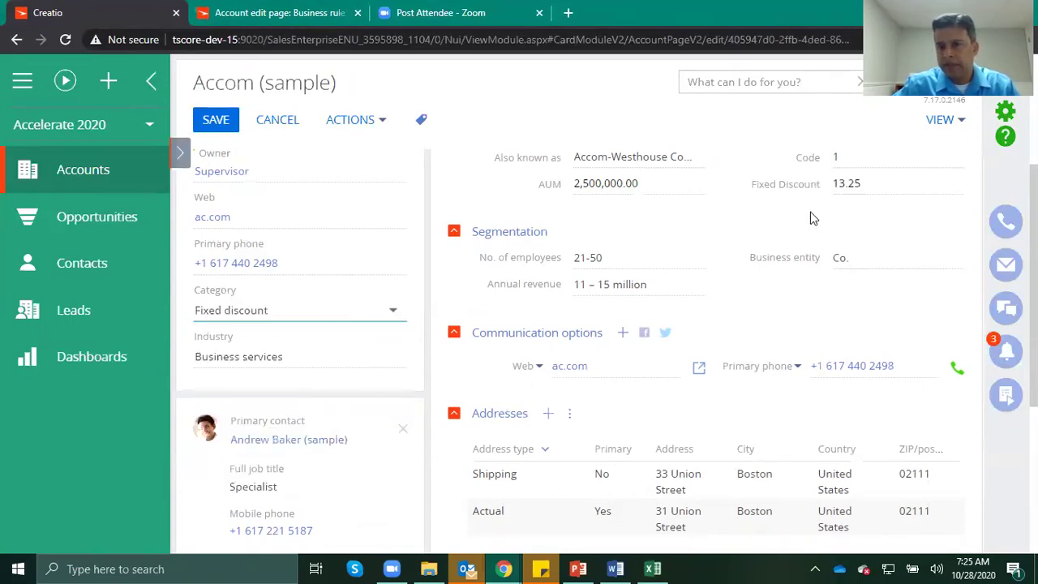
{"action": "scroll", "coordinate": [739, 227], "scroll_direction": "up", "scroll_amount": 1}
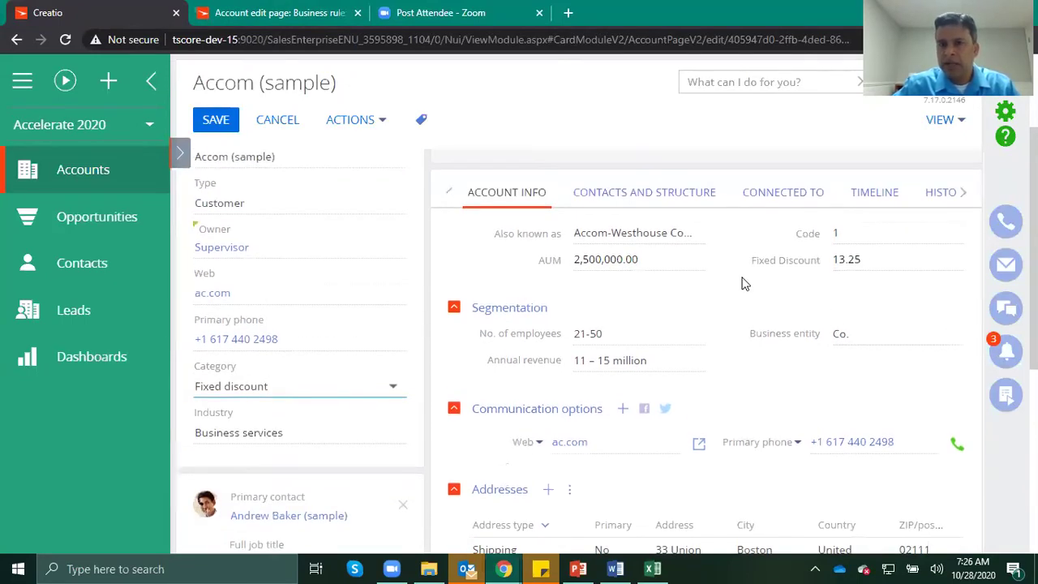
{"action": "scroll", "coordinate": [743, 280], "scroll_direction": "up", "scroll_amount": 1}
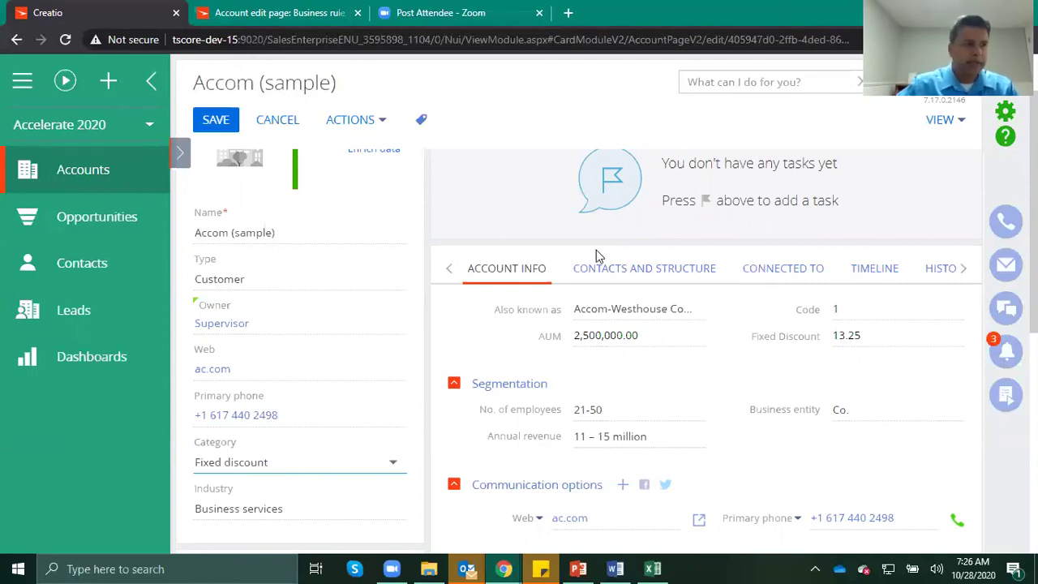
{"action": "left_click", "coordinate": [277, 123]}
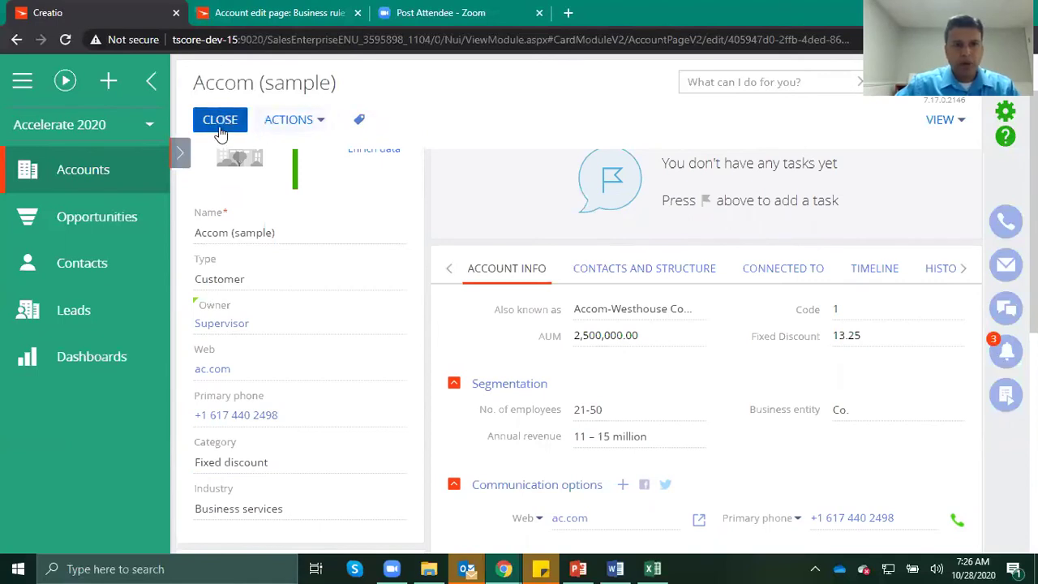
{"action": "left_click", "coordinate": [220, 130]}
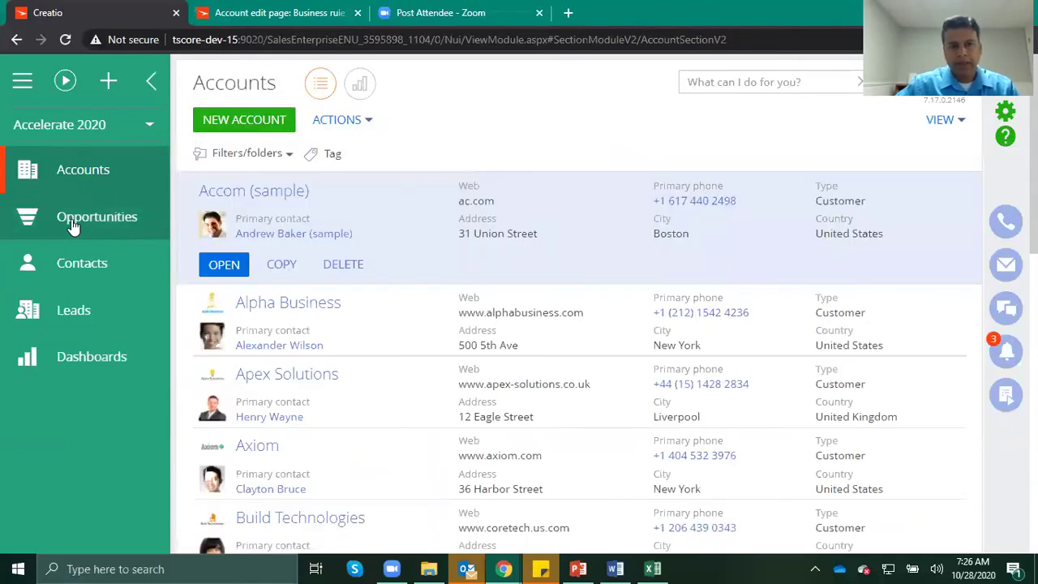
- Open the opportunity "008 Accom / Sale of Goods (sample)" and check its amount, fixed price discount and discounted price fields
{"action": "left_click", "coordinate": [72, 227]}
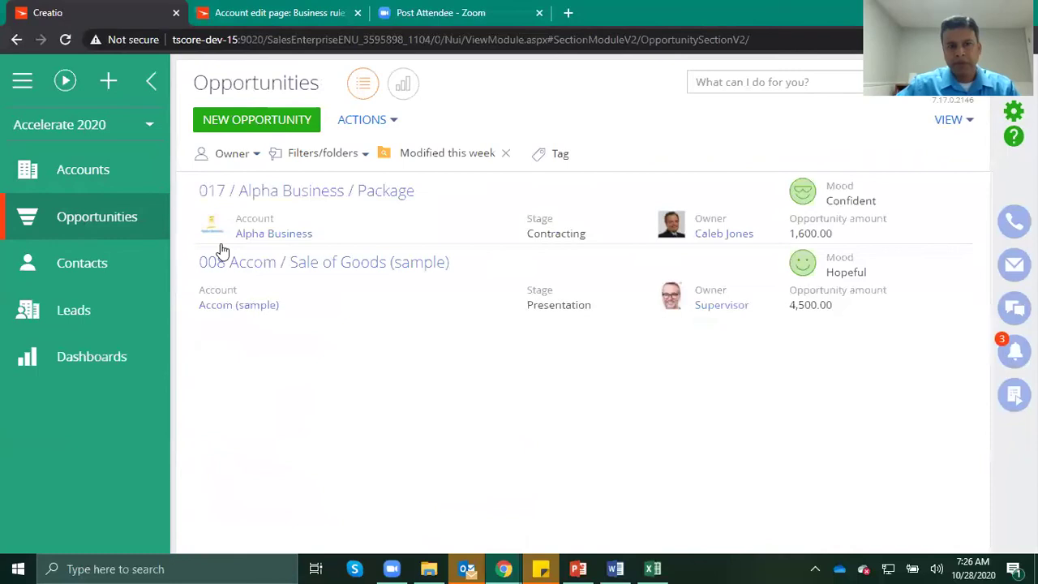
{"action": "left_click", "coordinate": [256, 268]}
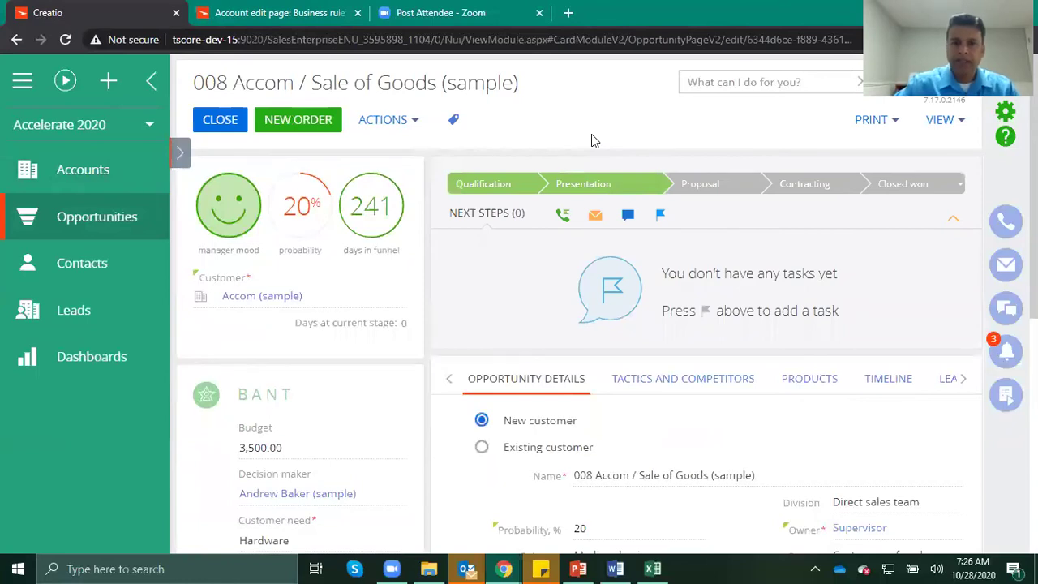
{"action": "scroll", "coordinate": [655, 109], "scroll_direction": "down", "scroll_amount": 2}
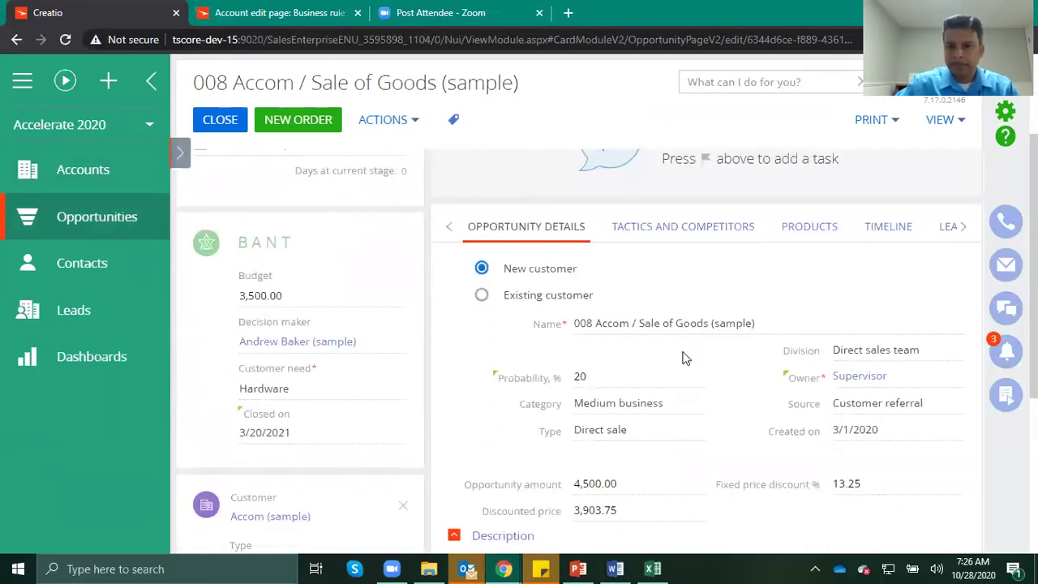
{"action": "scroll", "coordinate": [683, 357], "scroll_direction": "down", "scroll_amount": 2}
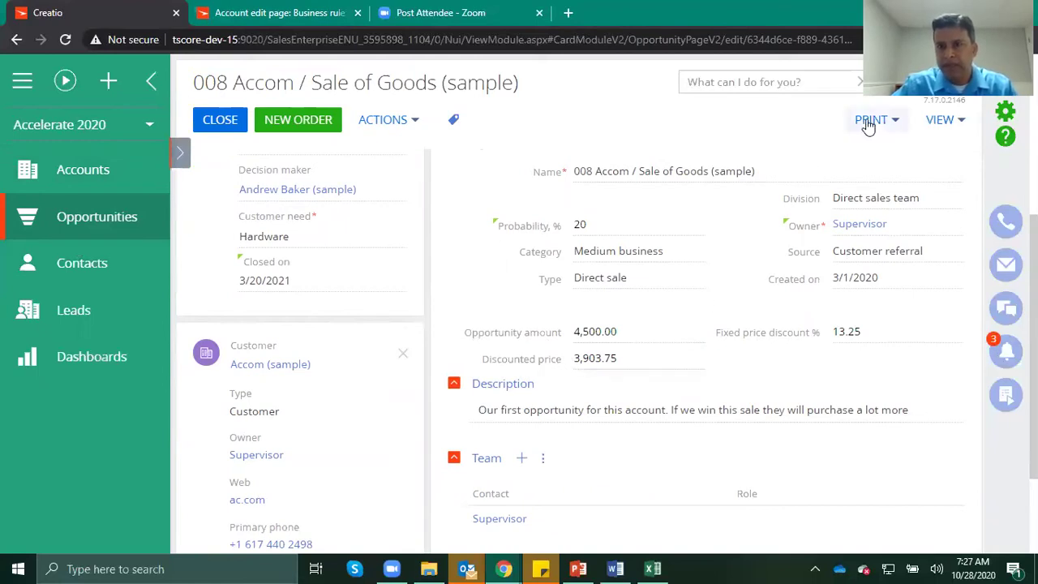
- Open the opportunity page's business rule "Oppty Fixed Discount: Set field value" in the section wizard to examine its conditions and action
{"action": "left_click", "coordinate": [944, 123]}
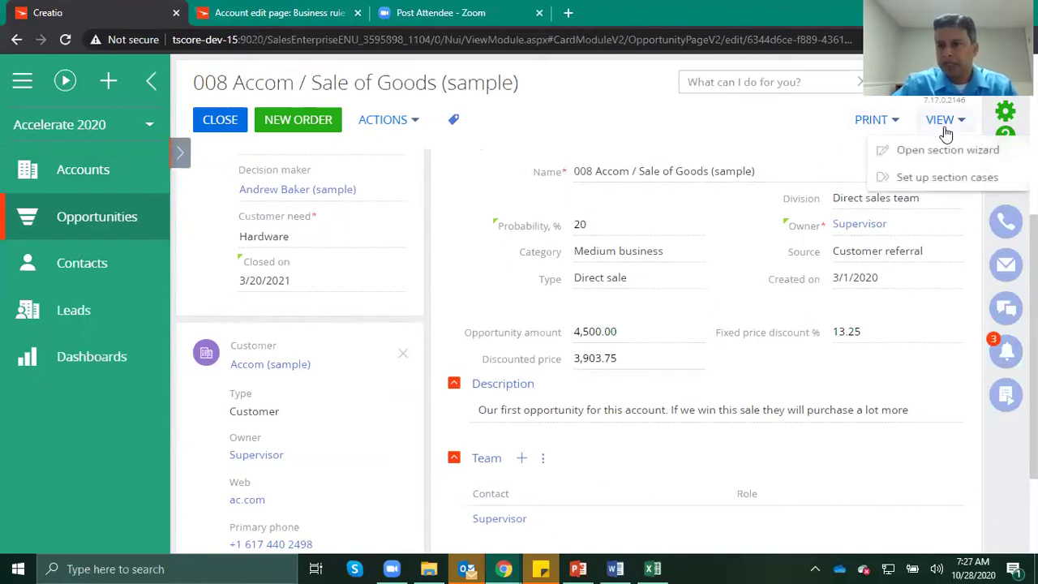
{"action": "left_click", "coordinate": [939, 154]}
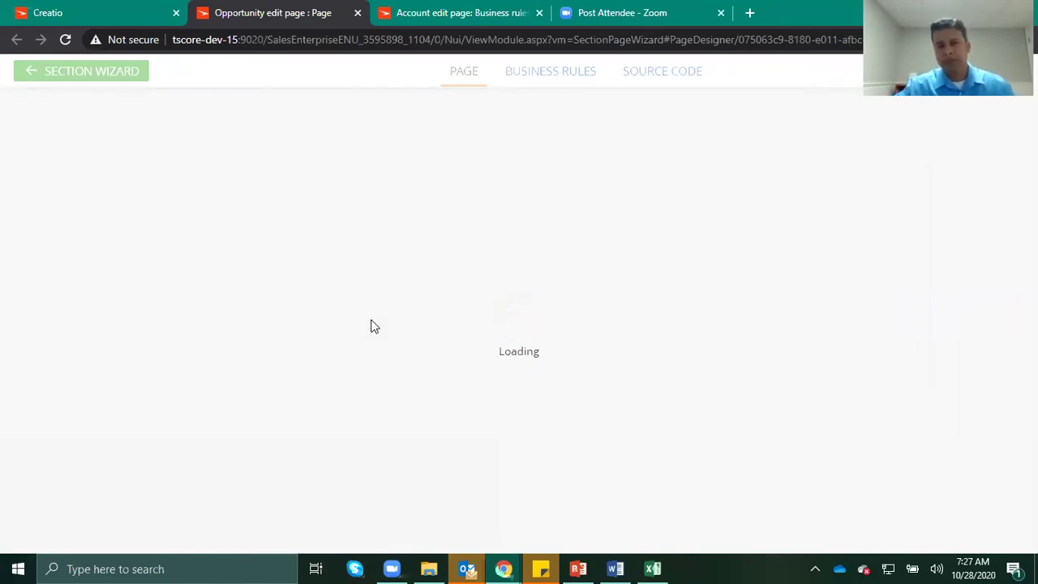
{"action": "left_click", "coordinate": [553, 73]}
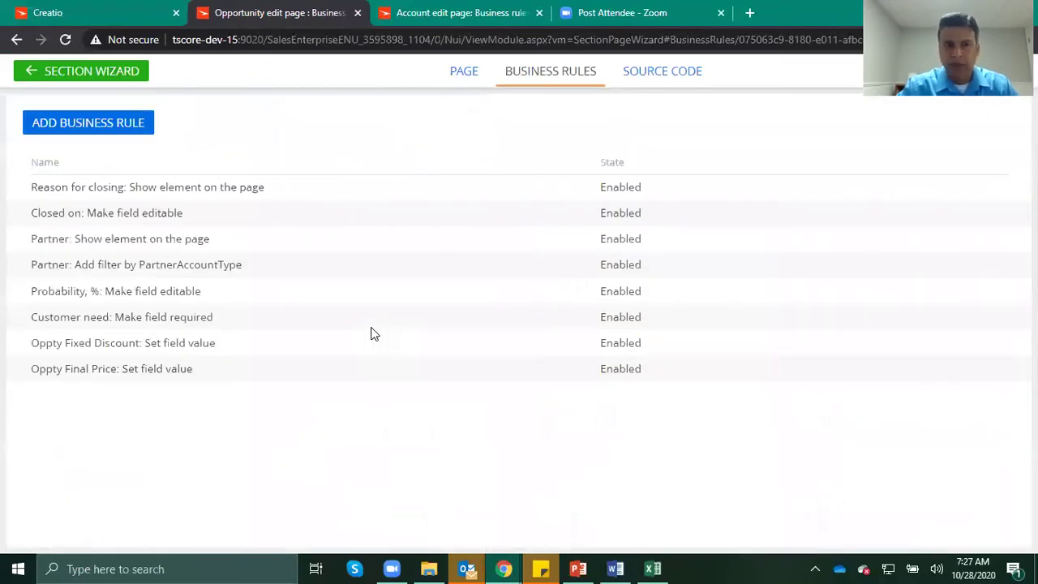
{"action": "left_click", "coordinate": [144, 347]}
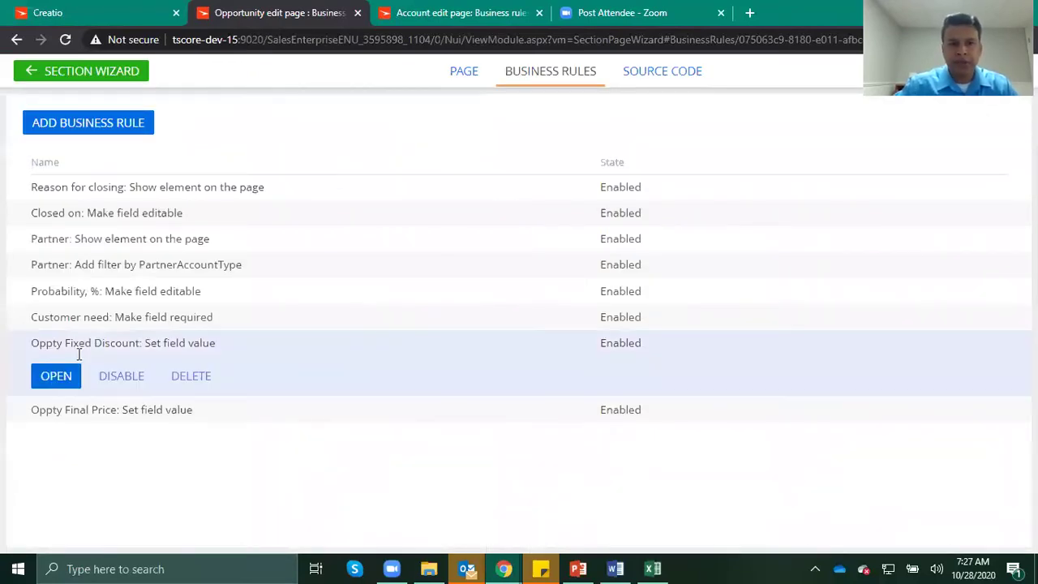
{"action": "left_click", "coordinate": [50, 381]}
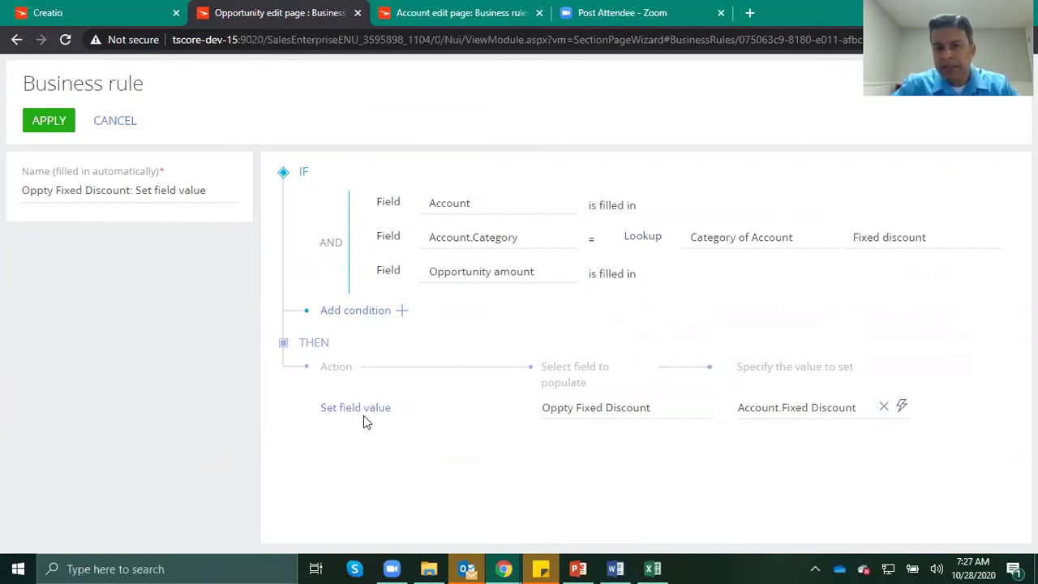
- Examine which opportunity fields and related objects, including Account, can supply the Oppty Fixed Discount value, and leave the selection unchanged
{"action": "left_click", "coordinate": [903, 408]}
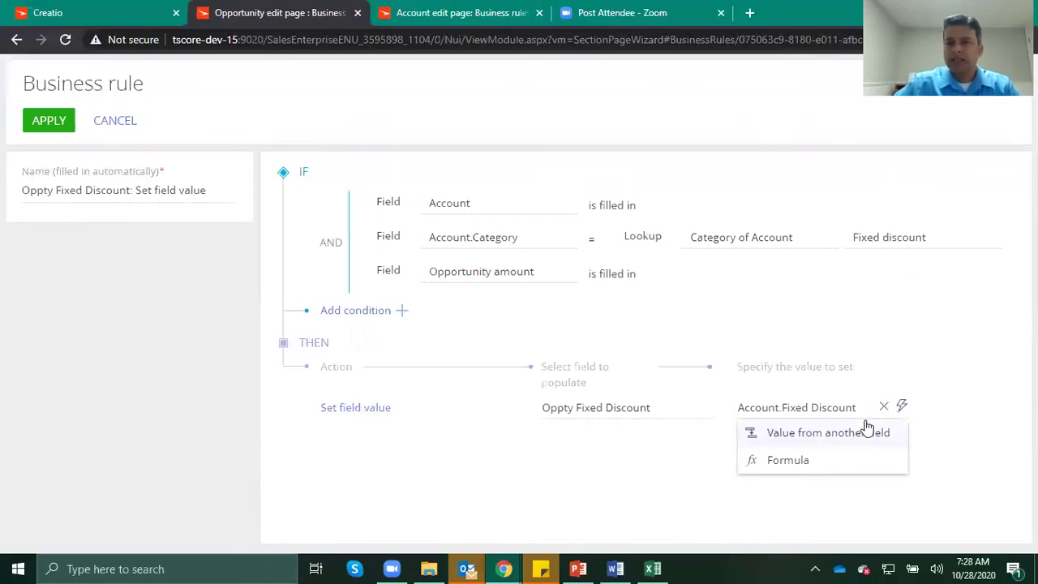
{"action": "left_click", "coordinate": [810, 438]}
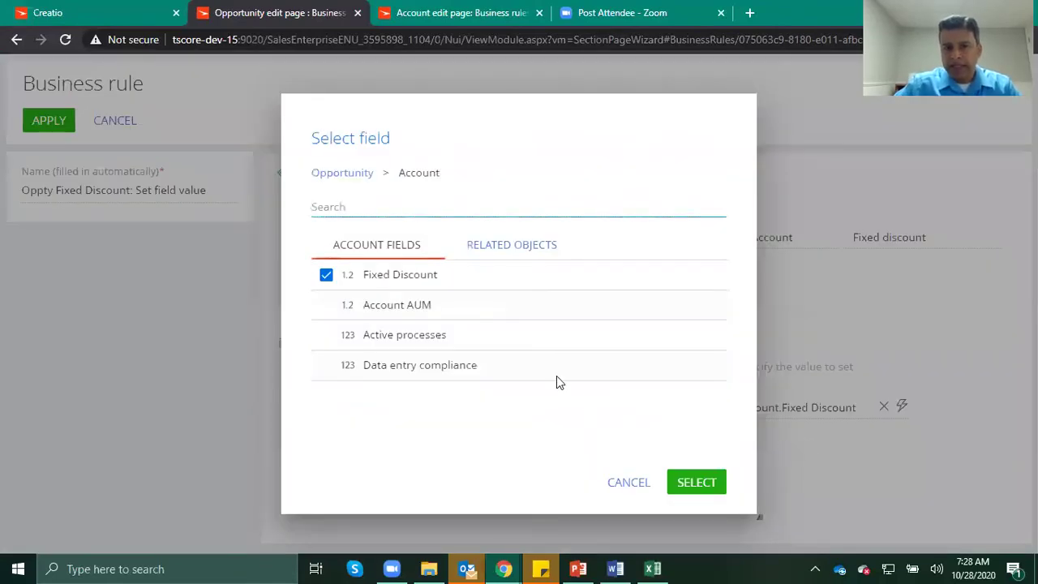
{"action": "left_click", "coordinate": [355, 176]}
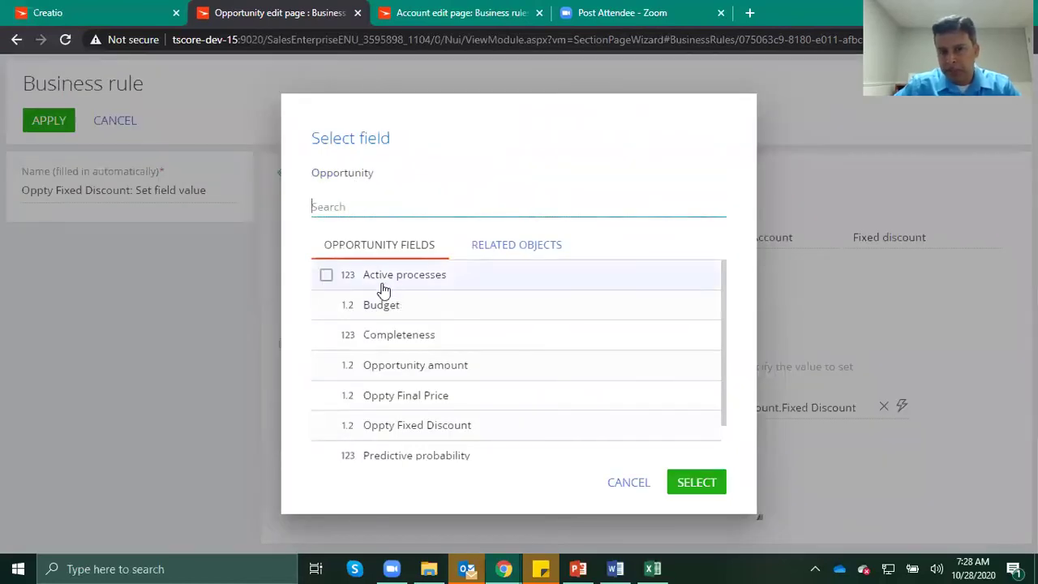
{"action": "scroll", "coordinate": [396, 329], "scroll_direction": "down", "scroll_amount": 1}
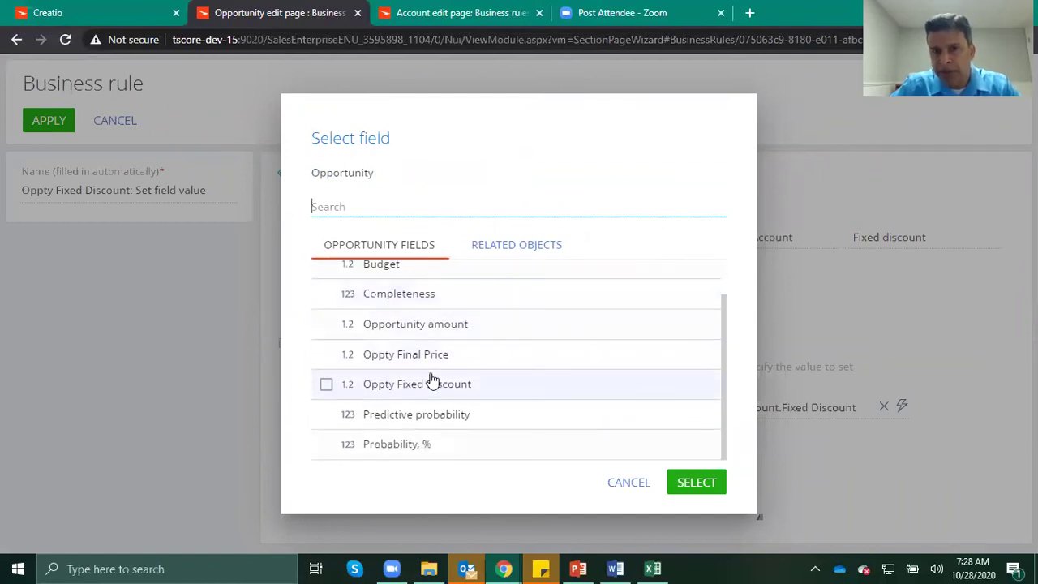
{"action": "scroll", "coordinate": [432, 381], "scroll_direction": "up", "scroll_amount": 1}
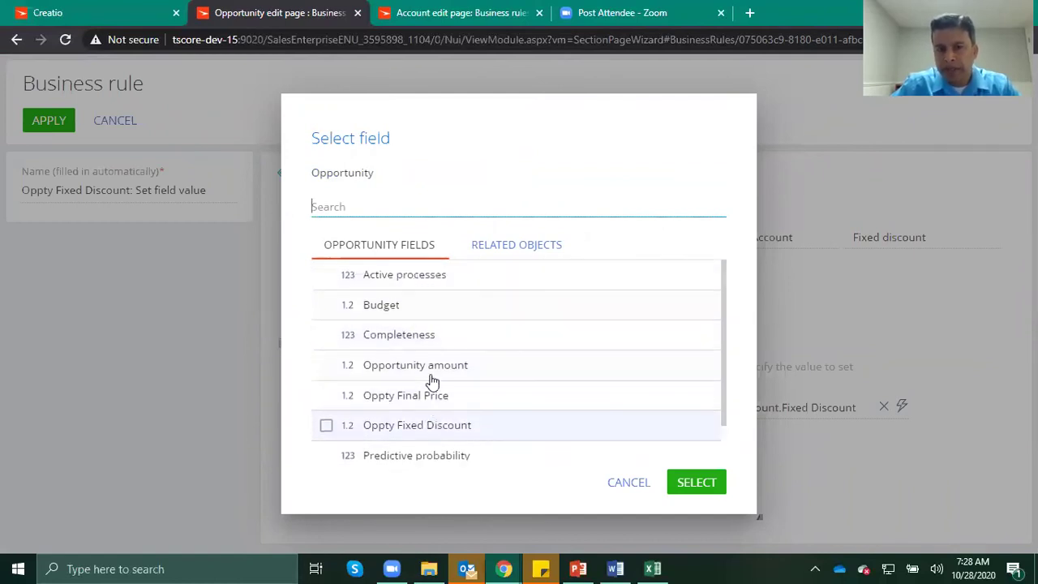
{"action": "left_click", "coordinate": [494, 247]}
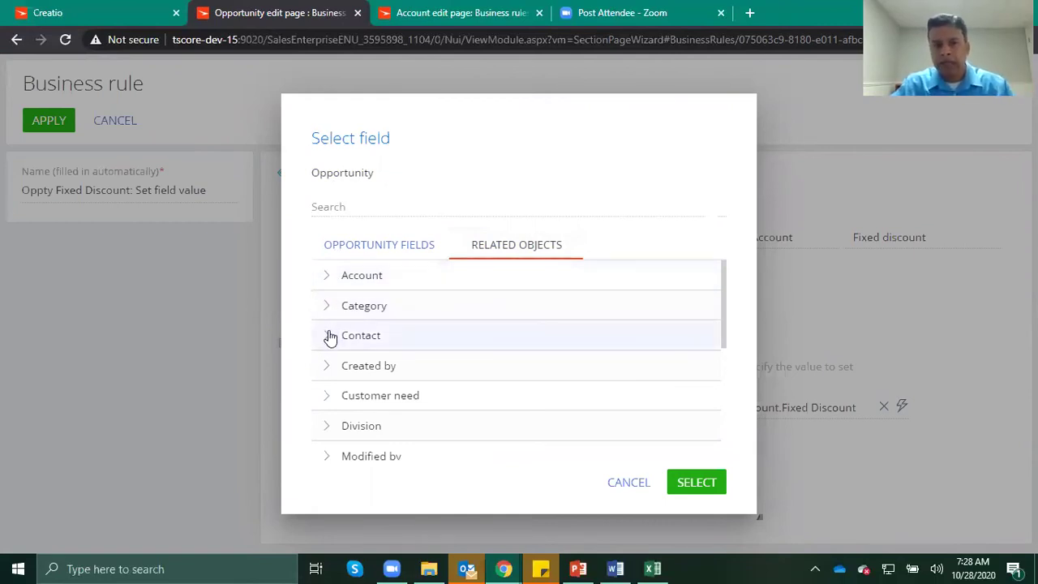
{"action": "scroll", "coordinate": [354, 338], "scroll_direction": "down", "scroll_amount": 1}
{"action": "scroll", "coordinate": [360, 331], "scroll_direction": "down", "scroll_amount": 1}
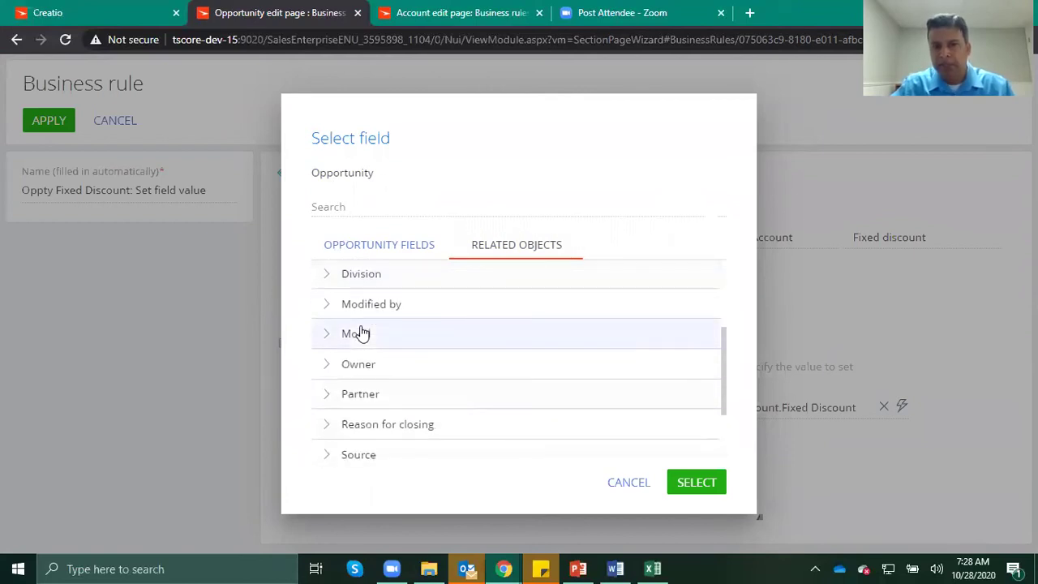
{"action": "scroll", "coordinate": [362, 333], "scroll_direction": "down", "scroll_amount": 1}
{"action": "scroll", "coordinate": [362, 333], "scroll_direction": "up", "scroll_amount": 3}
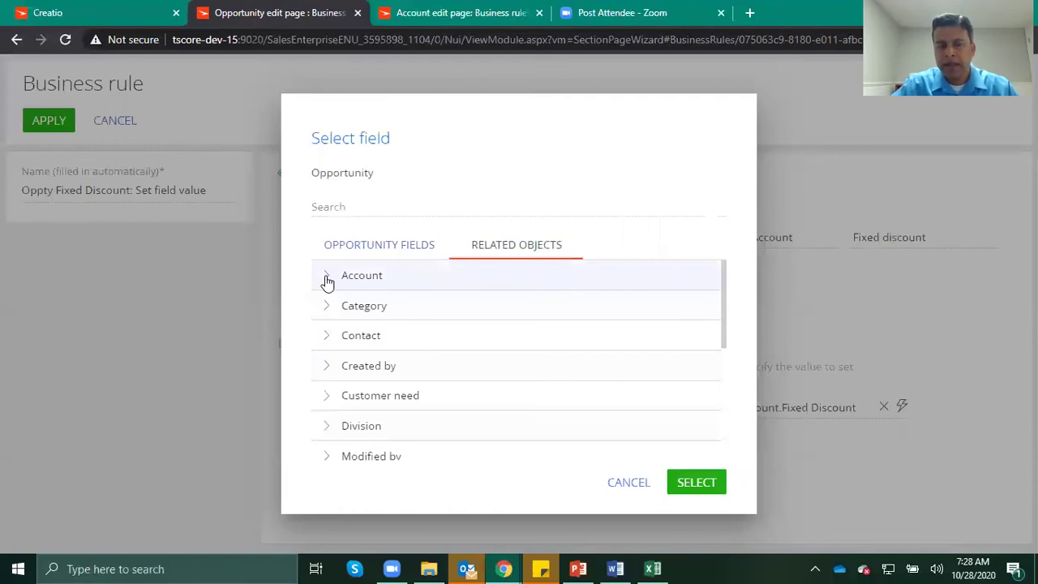
{"action": "left_click", "coordinate": [326, 276]}
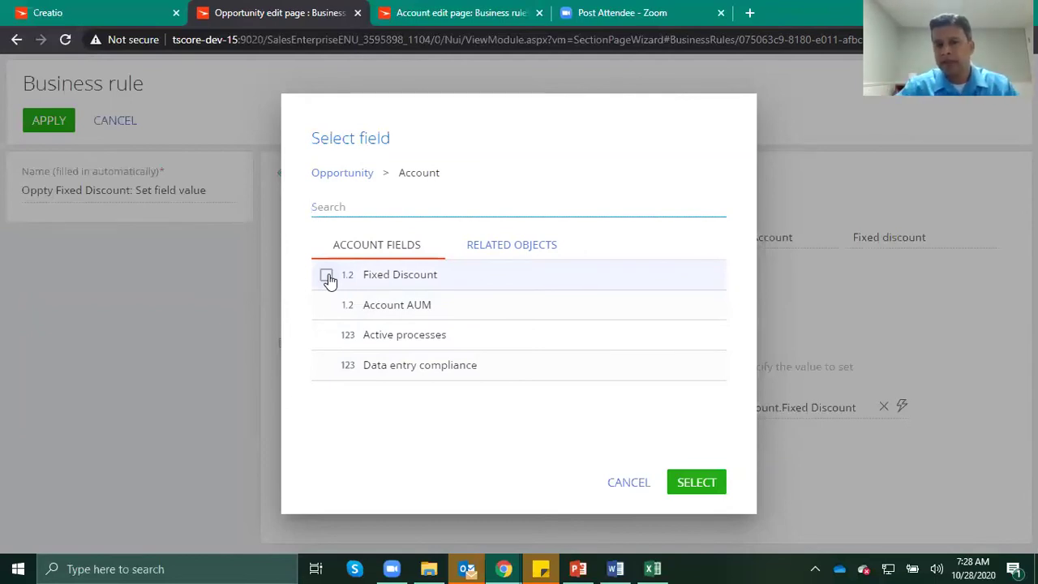
{"action": "left_click", "coordinate": [626, 484]}
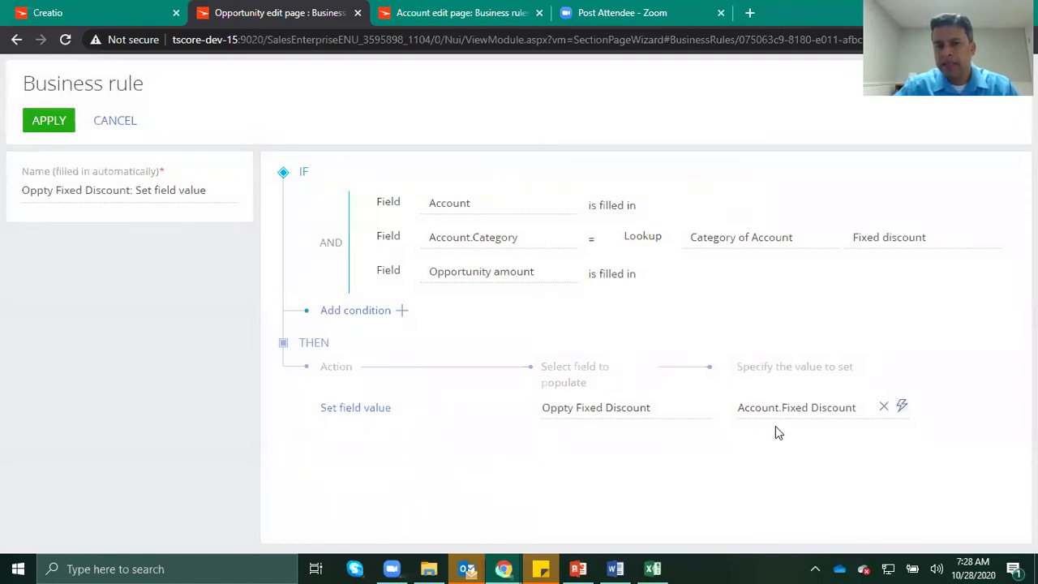
- Check the discounted price on the opportunity record and open the business rule "Oppty Final Price: Set field value"
{"action": "left_click", "coordinate": [58, 14]}
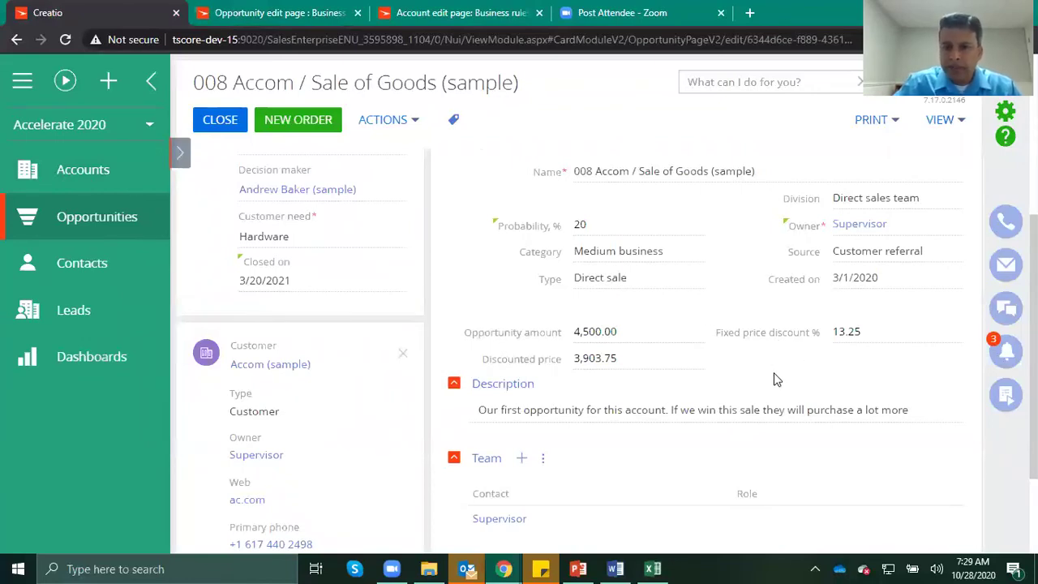
{"action": "left_click", "coordinate": [292, 24]}
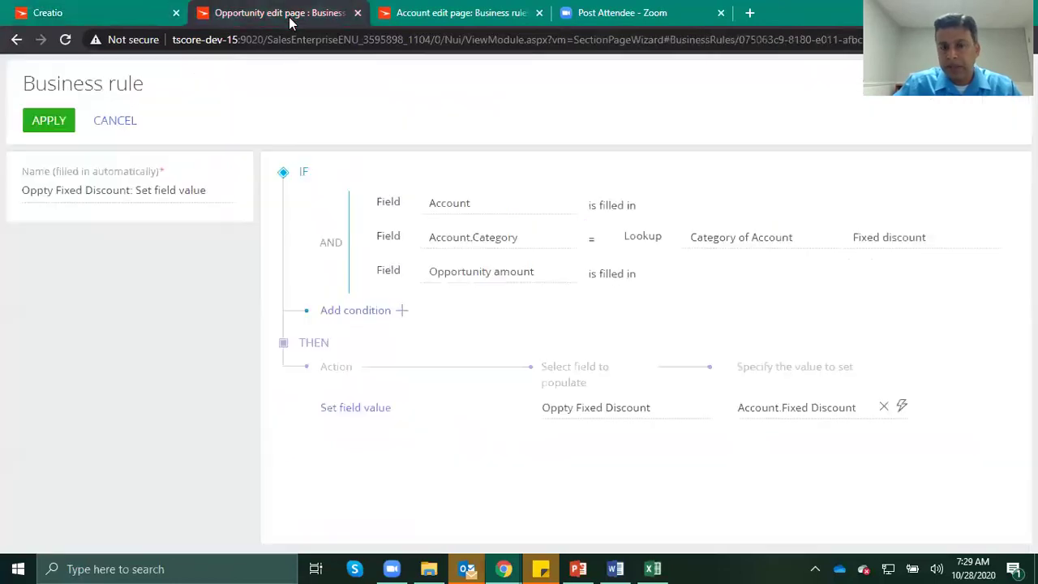
{"action": "left_click", "coordinate": [124, 124]}
{"action": "left_click", "coordinate": [111, 411]}
{"action": "left_click", "coordinate": [58, 406]}
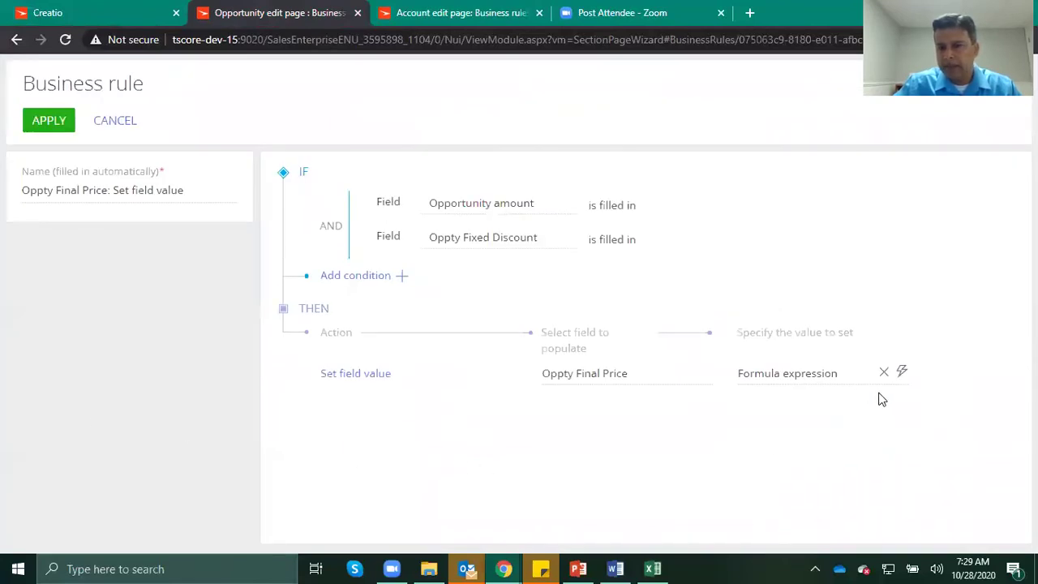
- Examine the formula expression that sets Oppty Final Price and its available parameters, and close it without saving
{"action": "left_click", "coordinate": [901, 373]}
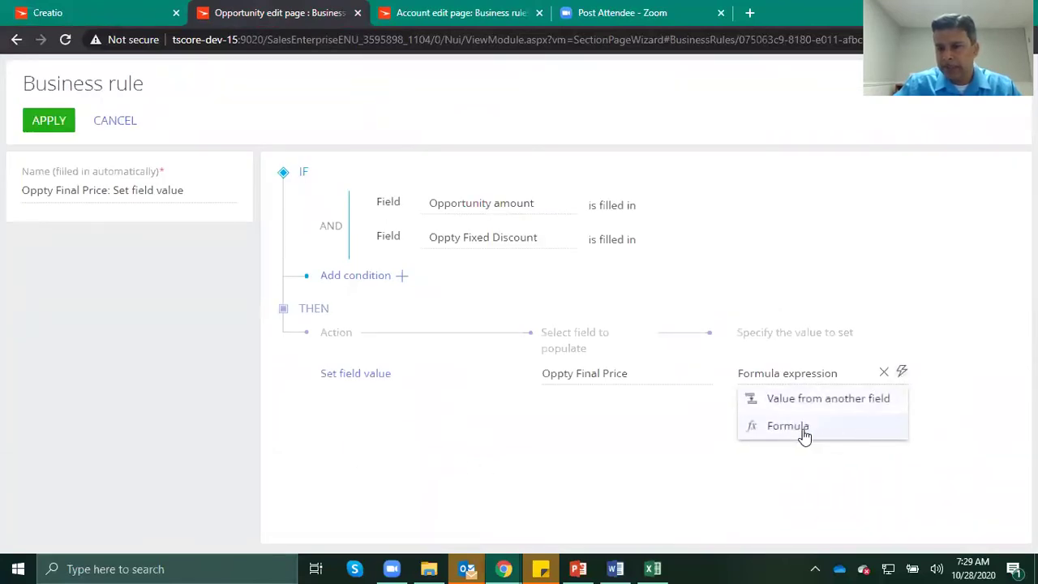
{"action": "left_click", "coordinate": [803, 432]}
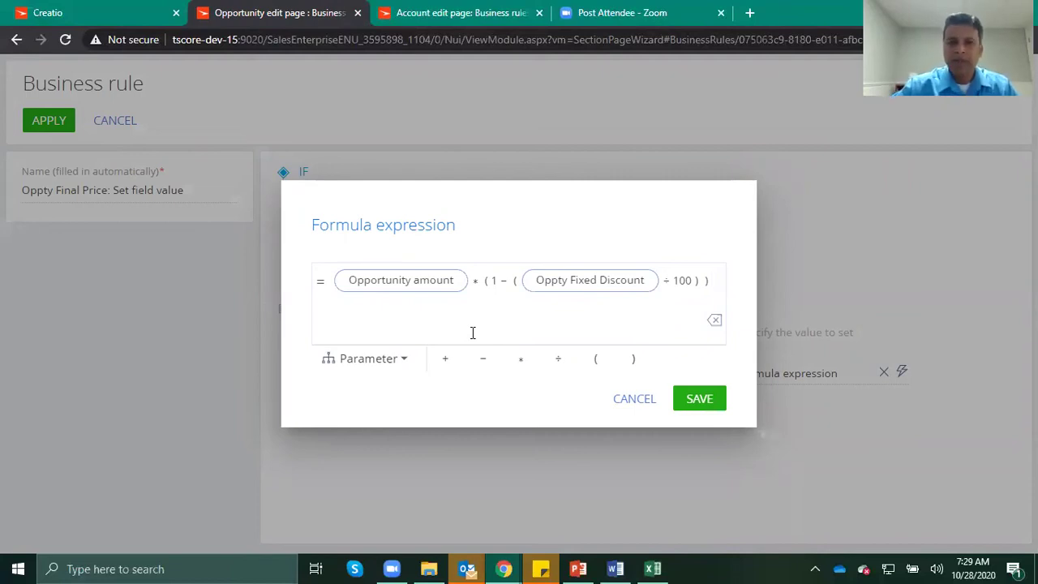
{"action": "left_click", "coordinate": [361, 359]}
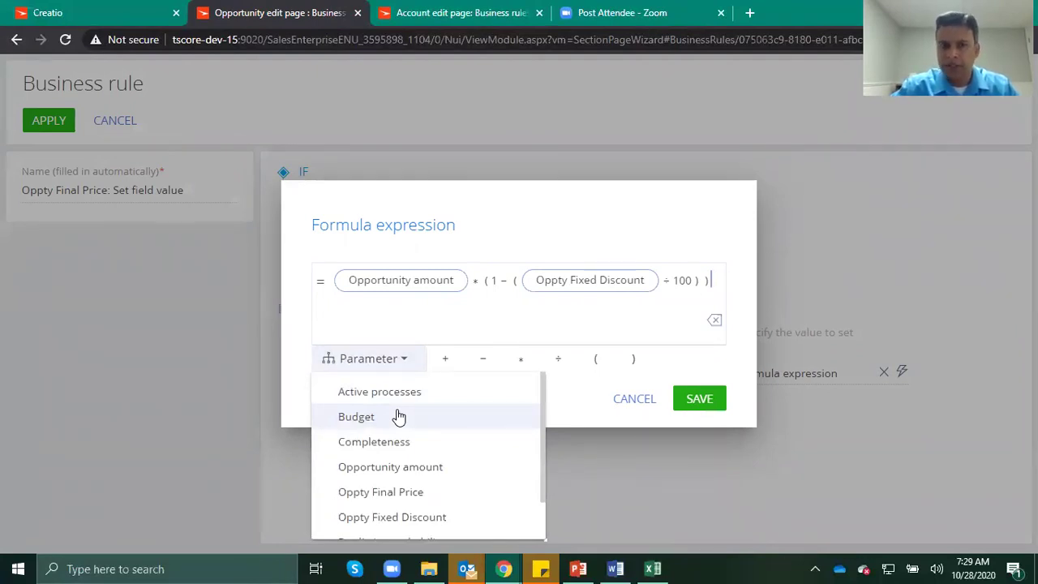
{"action": "scroll", "coordinate": [401, 418], "scroll_direction": "down", "scroll_amount": 1}
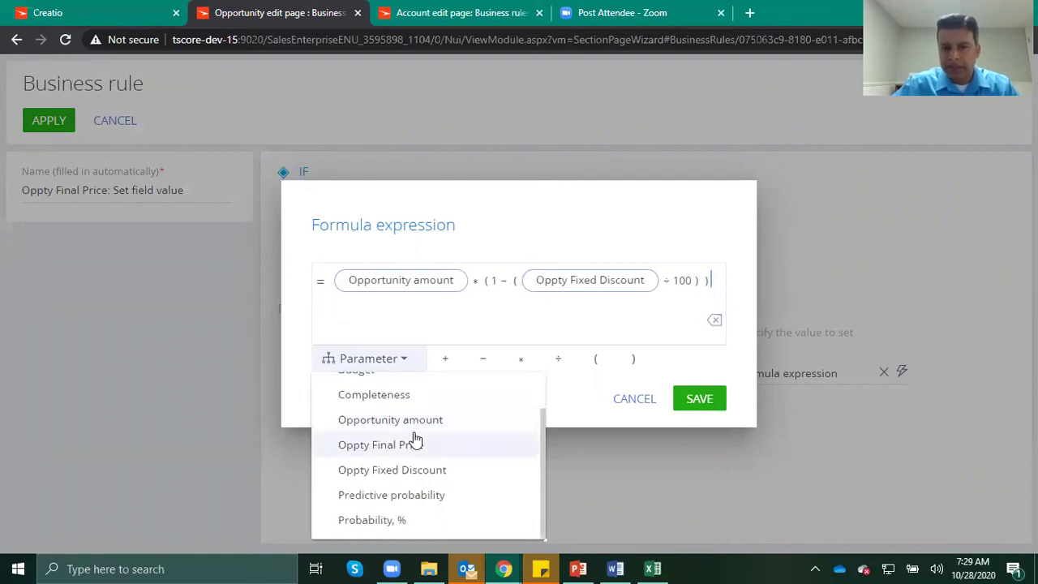
{"action": "scroll", "coordinate": [416, 440], "scroll_direction": "up", "scroll_amount": 1}
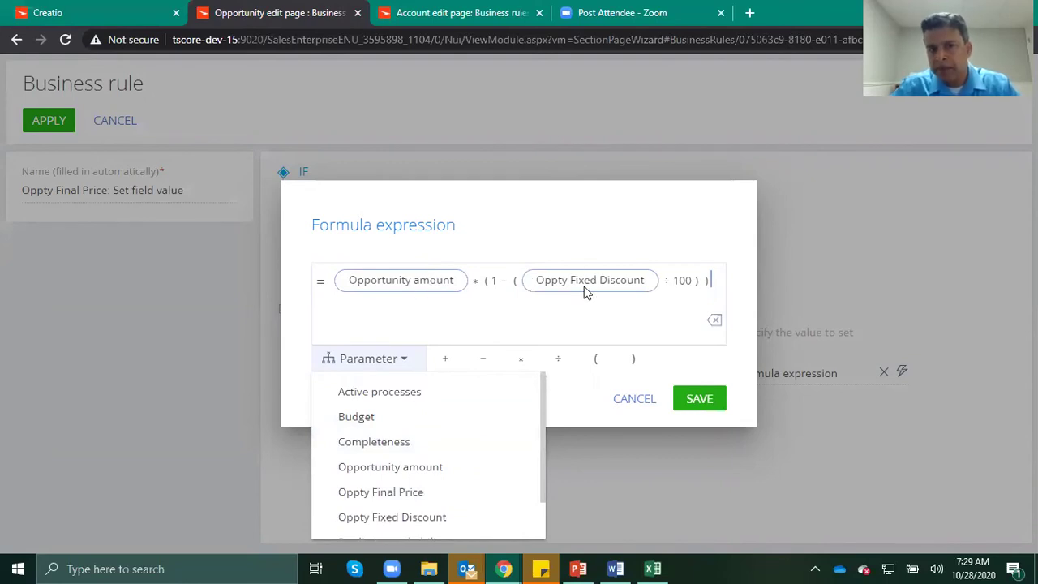
{"action": "left_click", "coordinate": [656, 219]}
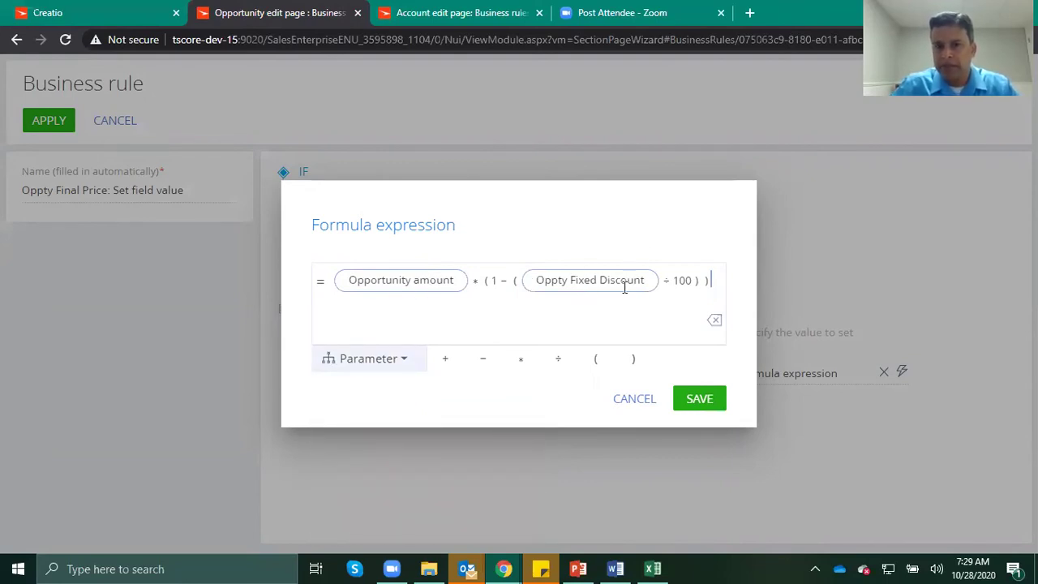
{"action": "left_click", "coordinate": [633, 399]}
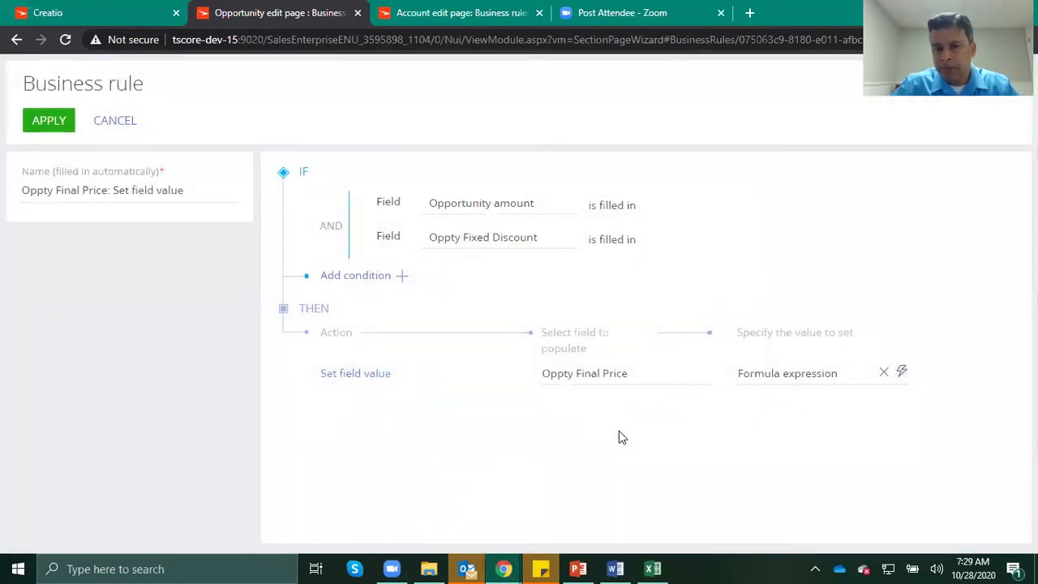
- Set the Opportunity amount of the 008 Accom / Sale of Goods opportunity to 2300, check the discounted price, and save and close the record
{"action": "left_click", "coordinate": [85, 10]}
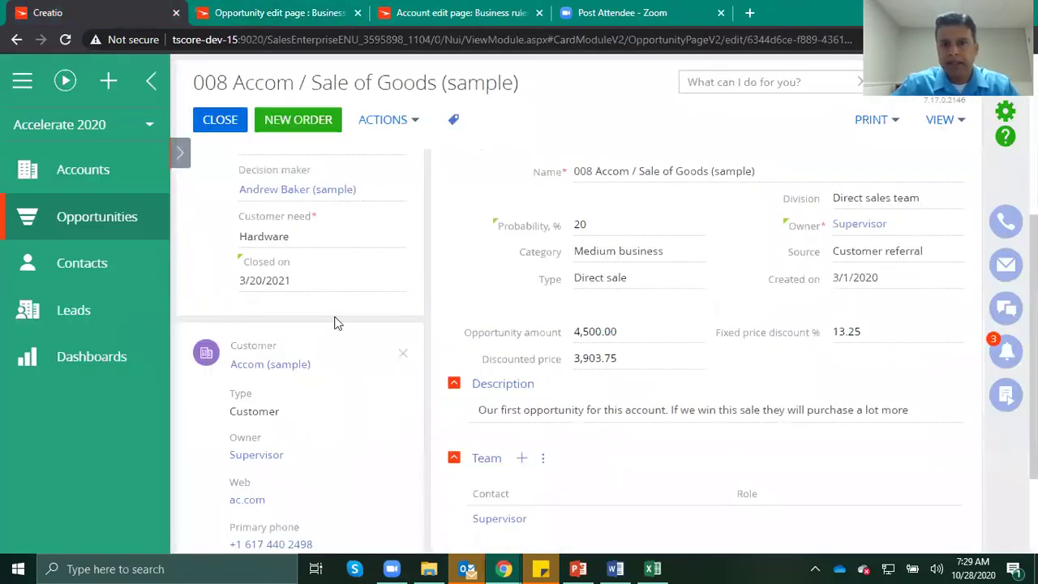
{"action": "left_click", "coordinate": [640, 328]}
{"action": "left_click_drag", "start_coordinate": [640, 329], "coordinate": [576, 332]}
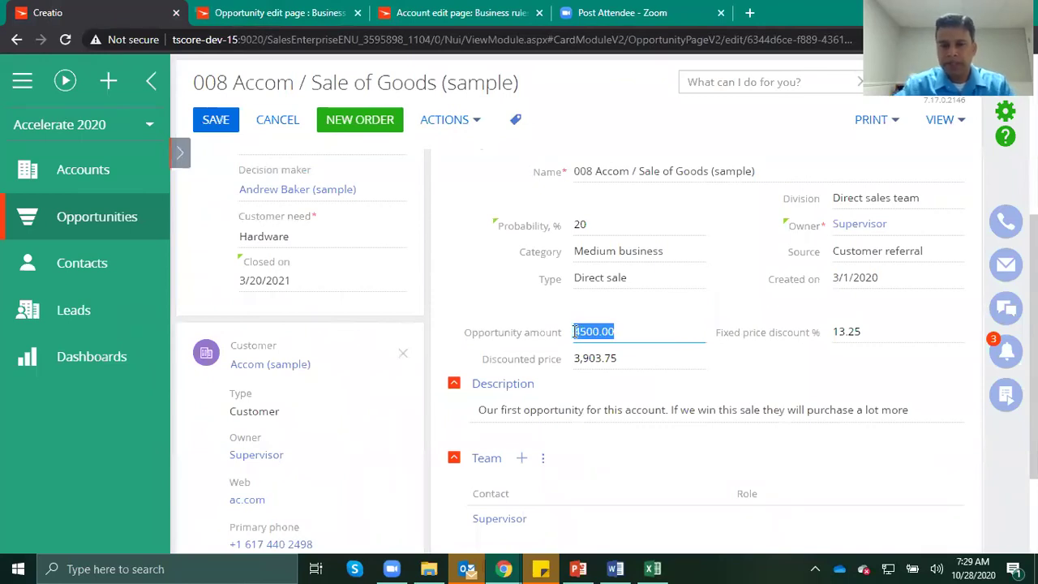
{"action": "type", "text": "3300"}
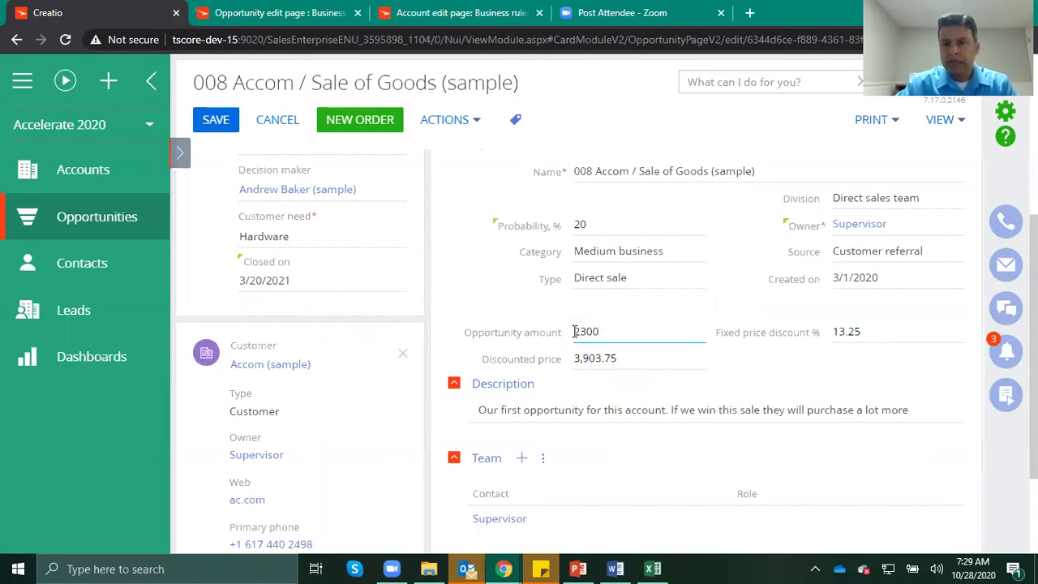
{"action": "left_click", "coordinate": [422, 235]}
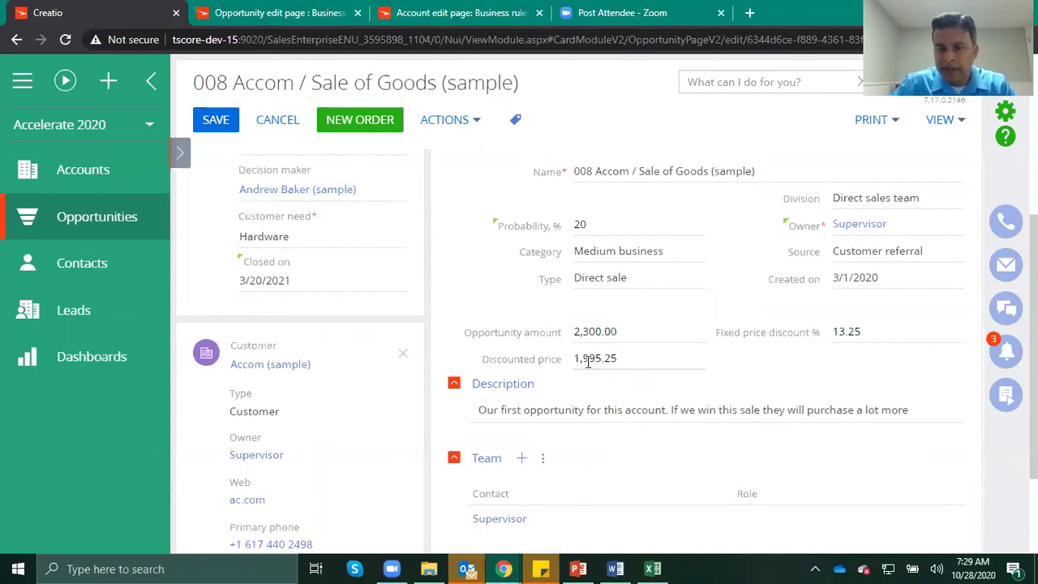
{"action": "left_click", "coordinate": [215, 122]}
{"action": "left_click", "coordinate": [206, 124]}
- Open the Accom (sample) account, set its Fixed Discount to 6.78, and save and close the record
{"action": "left_click", "coordinate": [124, 175]}
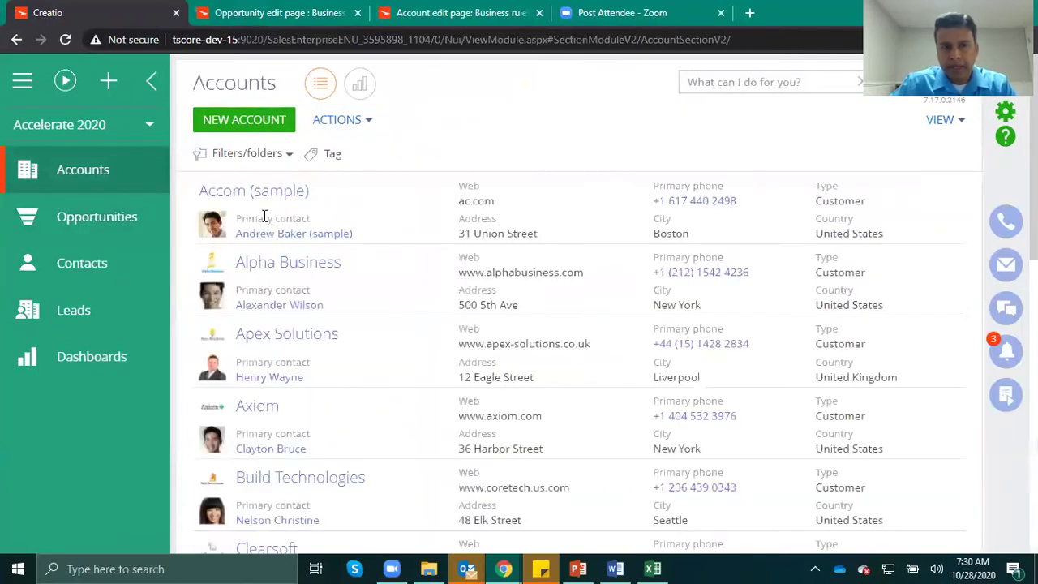
{"action": "left_click", "coordinate": [258, 191]}
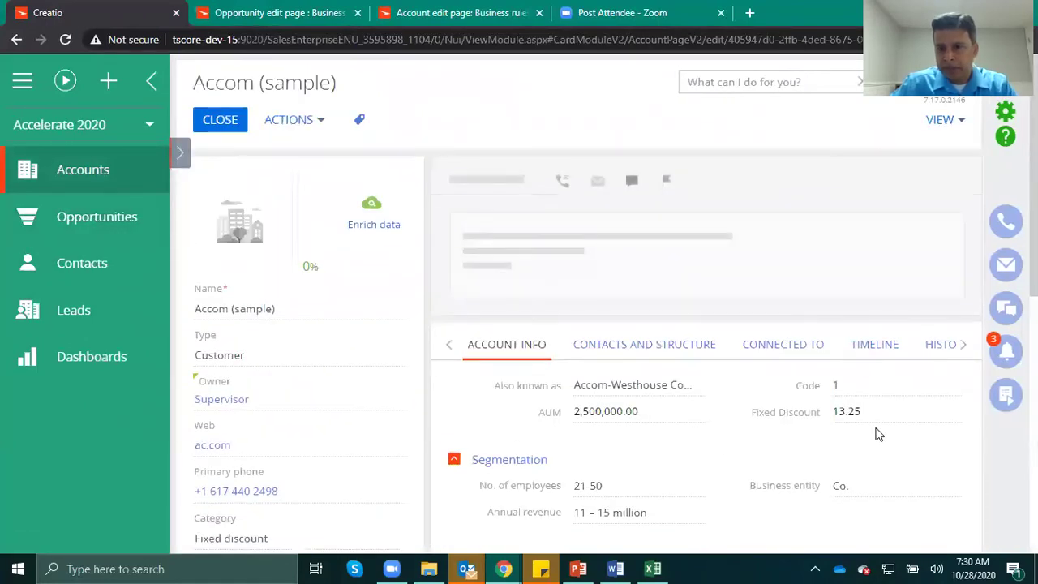
{"action": "left_click_drag", "start_coordinate": [877, 416], "coordinate": [832, 418]}
{"action": "type", "text": "6.78"}
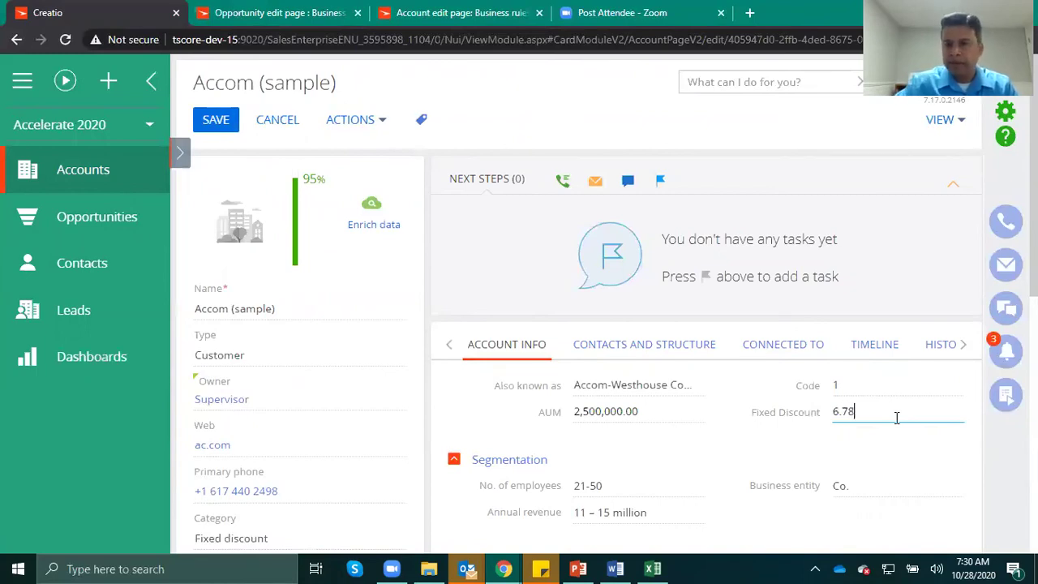
{"action": "left_click", "coordinate": [210, 123]}
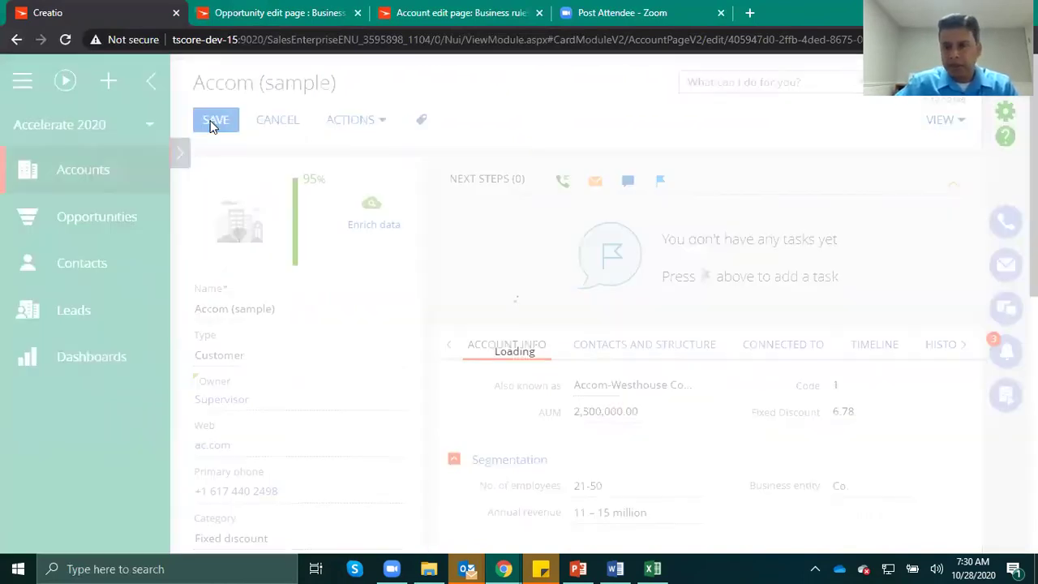
{"action": "left_click", "coordinate": [215, 130]}
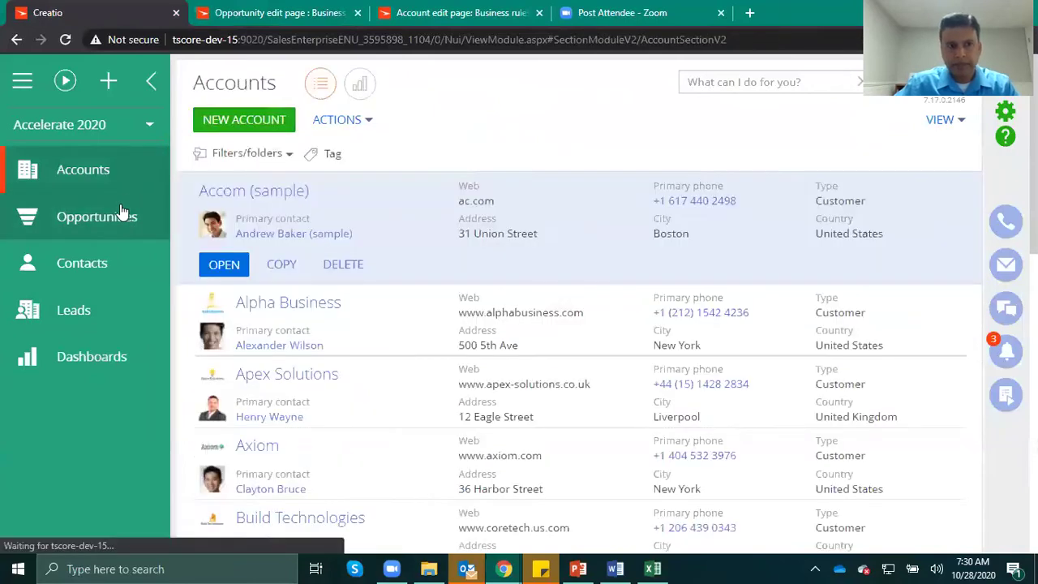
- Reopen the 008 Accom / Sale of Goods opportunity and try an Opportunity amount of 2000 to recalculate its discount and discounted price
{"action": "left_click", "coordinate": [118, 219]}
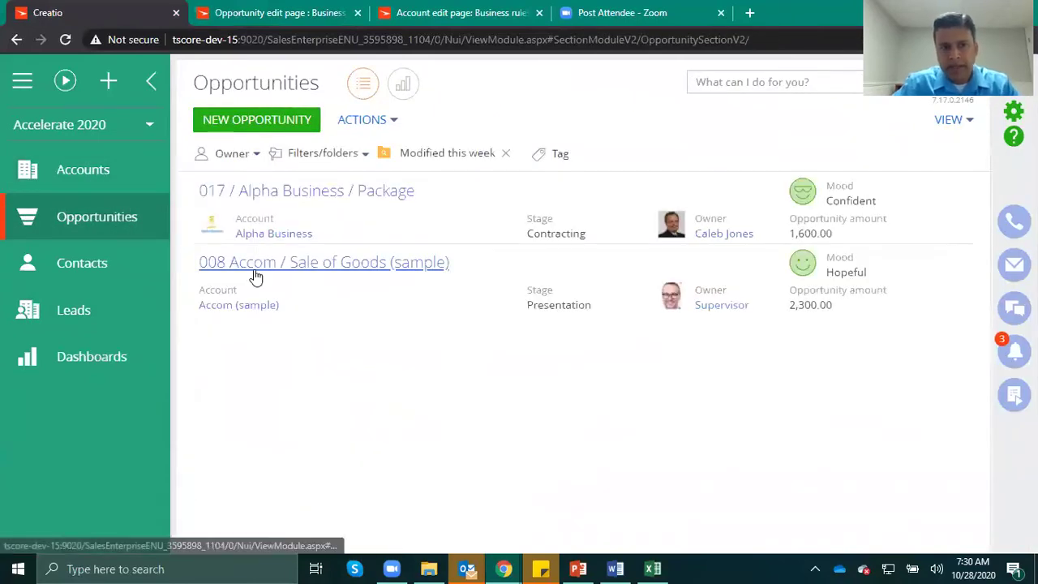
{"action": "left_click", "coordinate": [255, 265]}
{"action": "scroll", "coordinate": [584, 446], "scroll_direction": "down", "scroll_amount": 3}
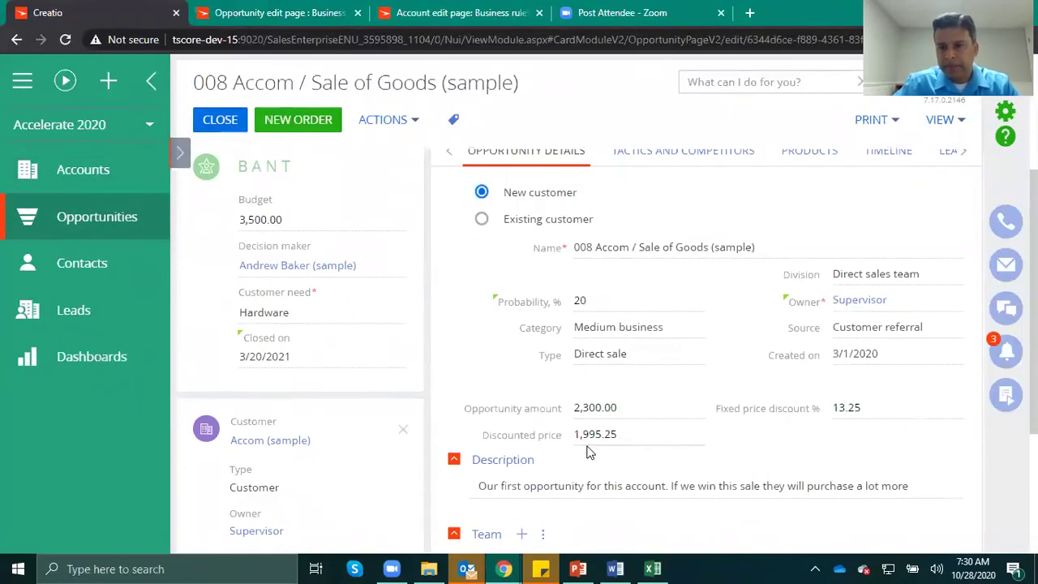
{"action": "left_click", "coordinate": [638, 413]}
{"action": "key", "text": "BackSpace"}
{"action": "key", "text": "BackSpace"}
{"action": "key", "text": "BackSpace"}
{"action": "key", "text": "BackSpace"}
{"action": "key", "text": "BackSpace"}
{"action": "key", "text": "BackSpace"}
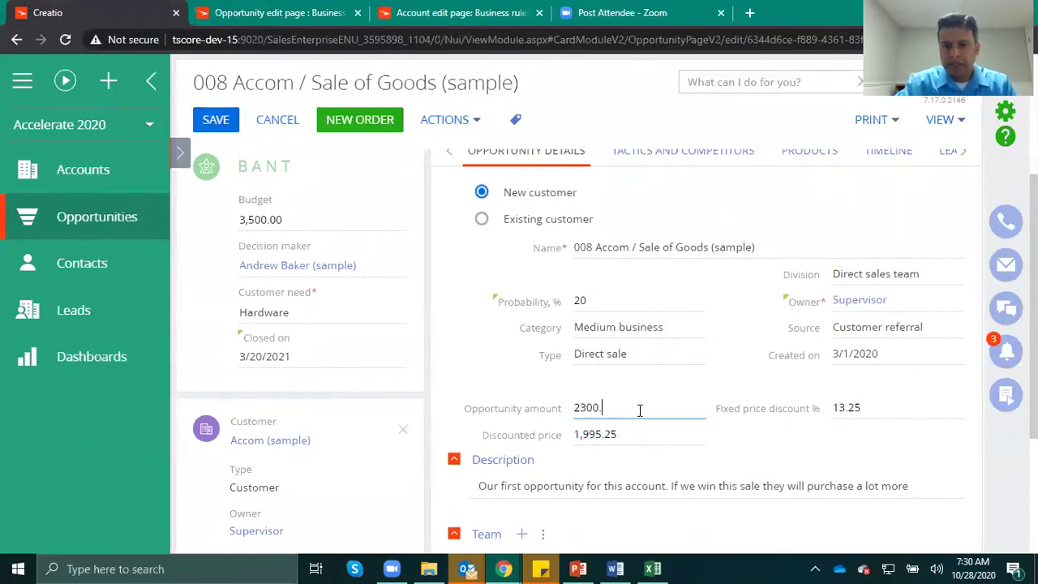
{"action": "type", "text": "000"}
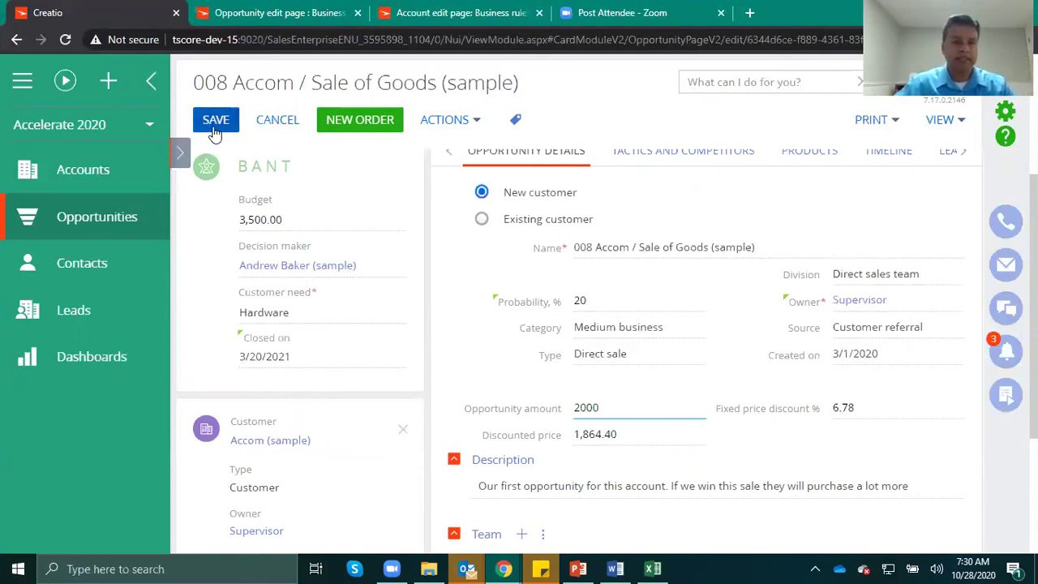
{"action": "left_click", "coordinate": [215, 130]}
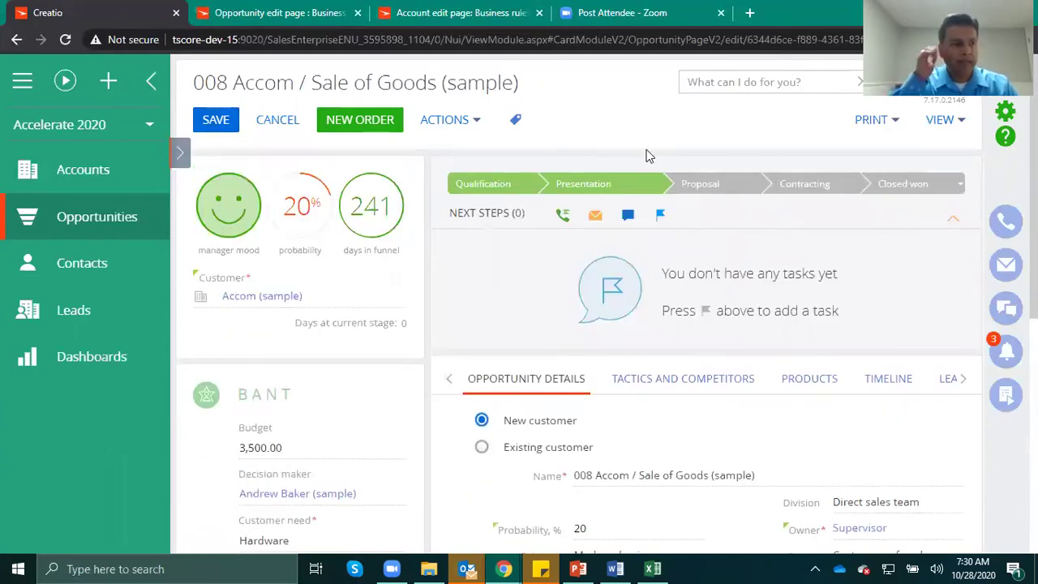
- Open the case setup for the Opportunities section, view the Opportunity case's properties, and open its version 0 in the case designer
{"action": "left_click", "coordinate": [943, 122]}
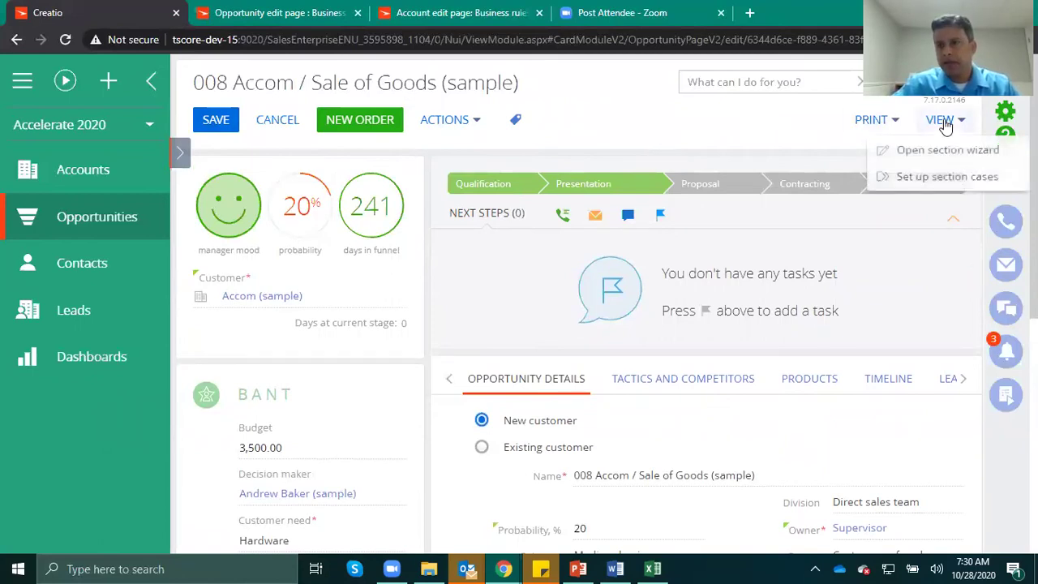
{"action": "left_click", "coordinate": [892, 179]}
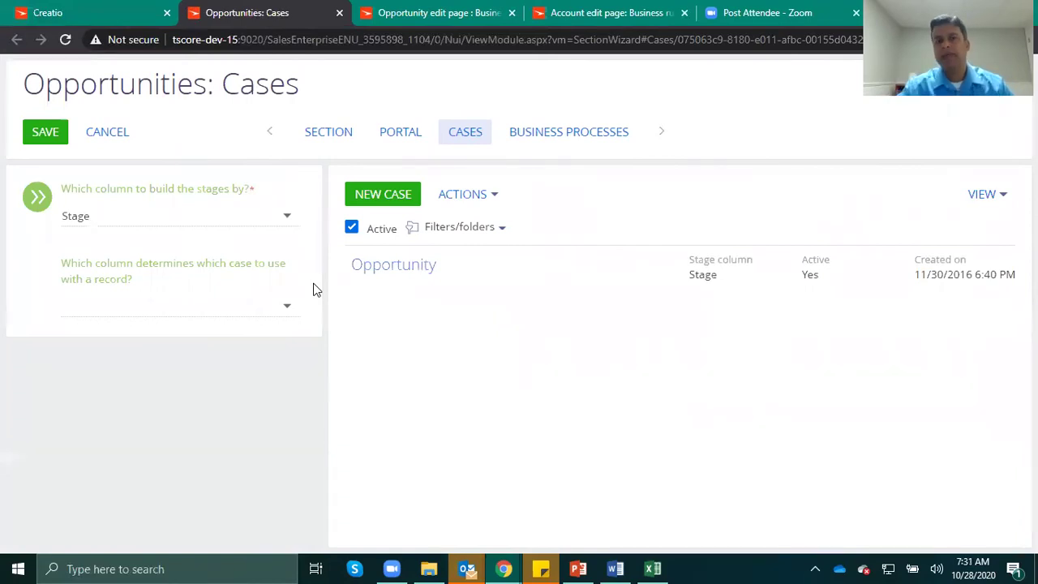
{"action": "left_click", "coordinate": [533, 270]}
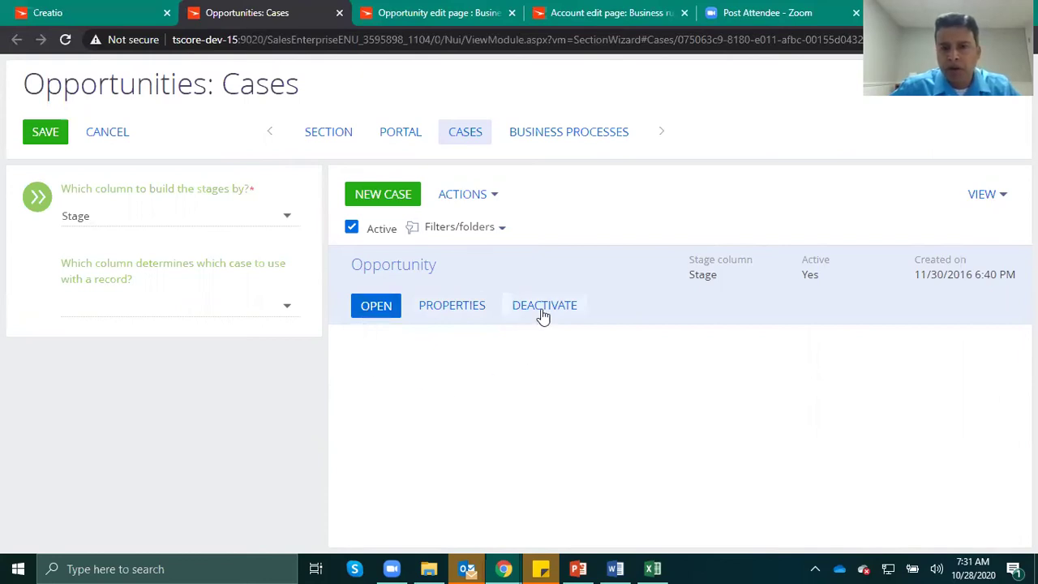
{"action": "left_click", "coordinate": [445, 311]}
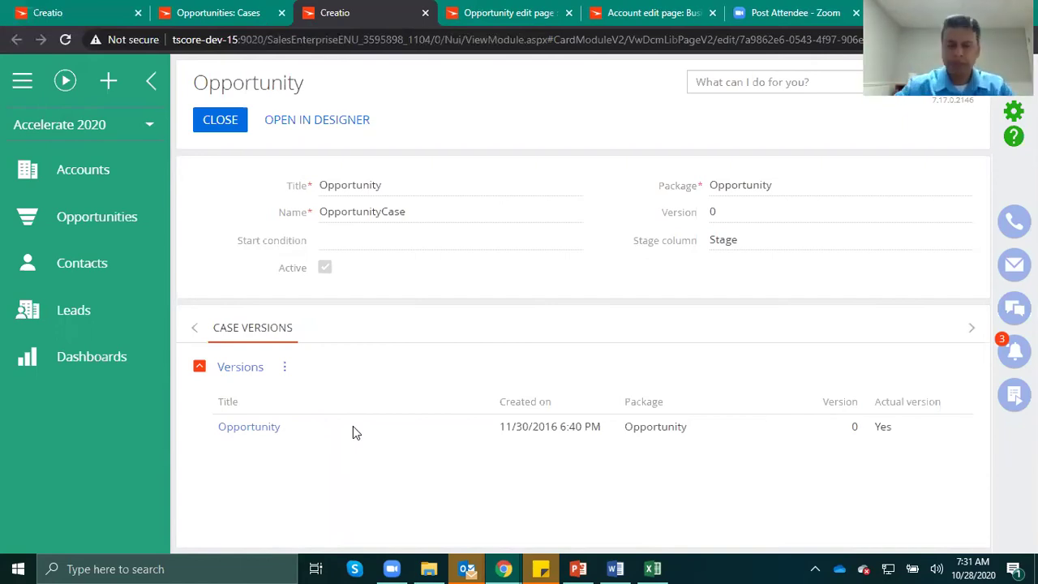
{"action": "left_click", "coordinate": [306, 432]}
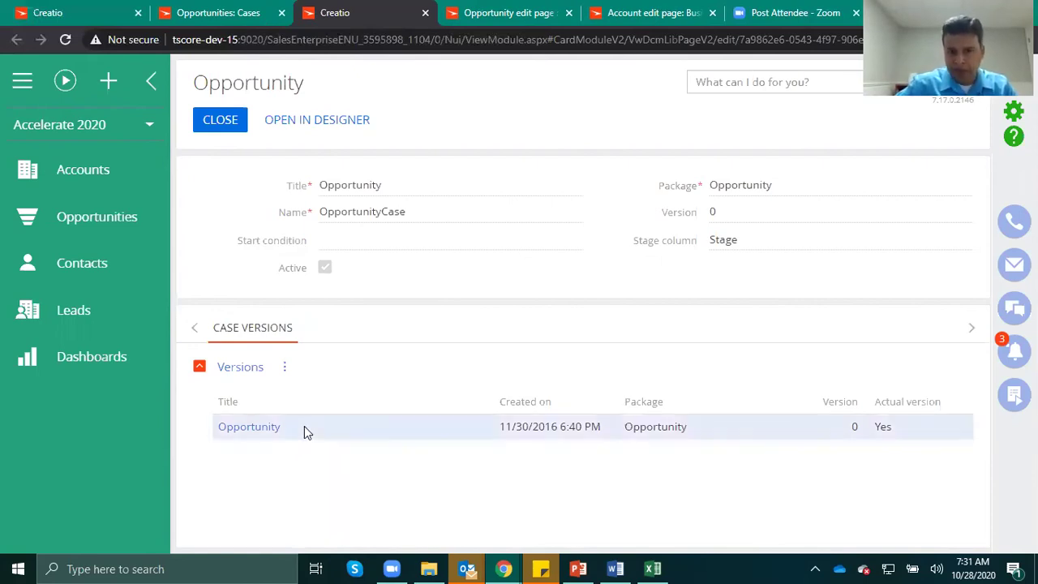
{"action": "left_click", "coordinate": [253, 433]}
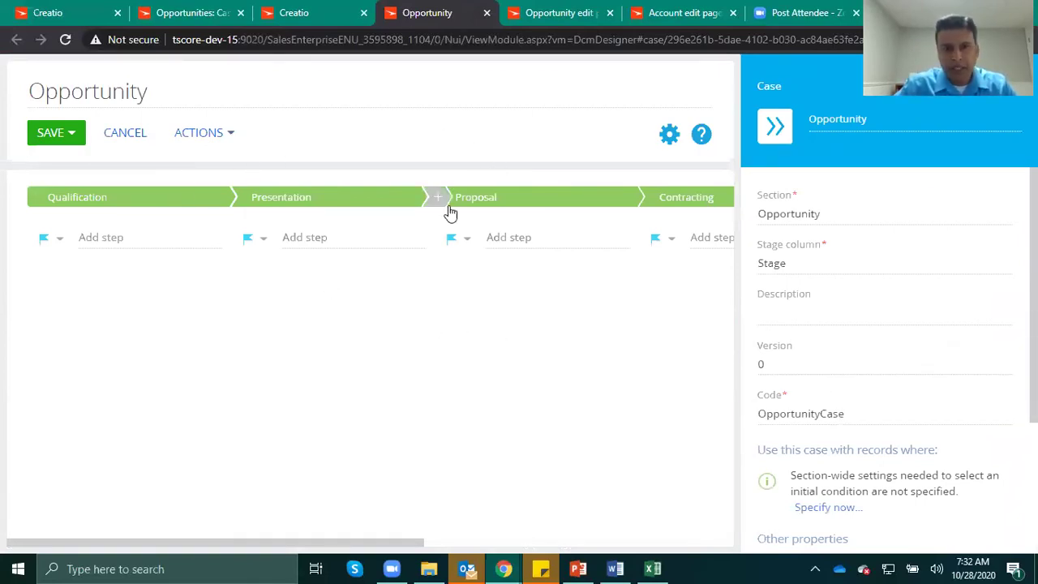
- Remove the Presentation stage from the Opportunity case, check the save options, and exit the designer discarding the changes
{"action": "left_click", "coordinate": [403, 201]}
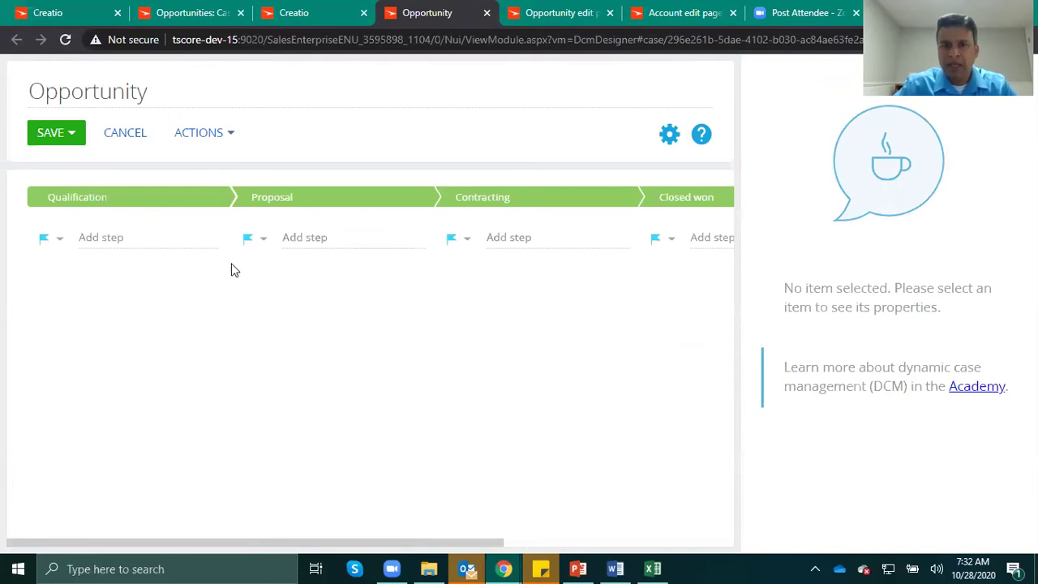
{"action": "left_click", "coordinate": [215, 301]}
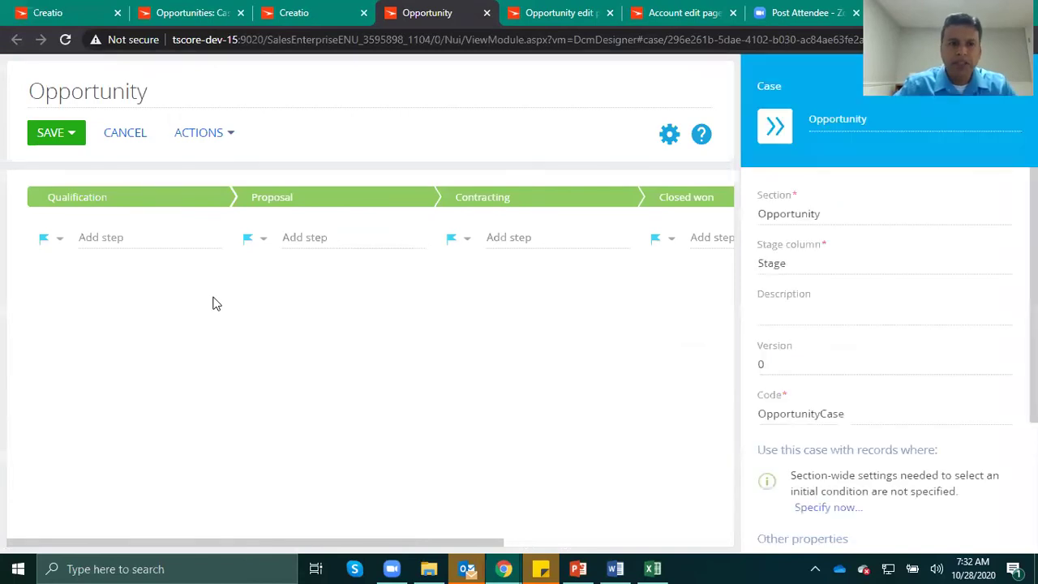
{"action": "left_click", "coordinate": [71, 134]}
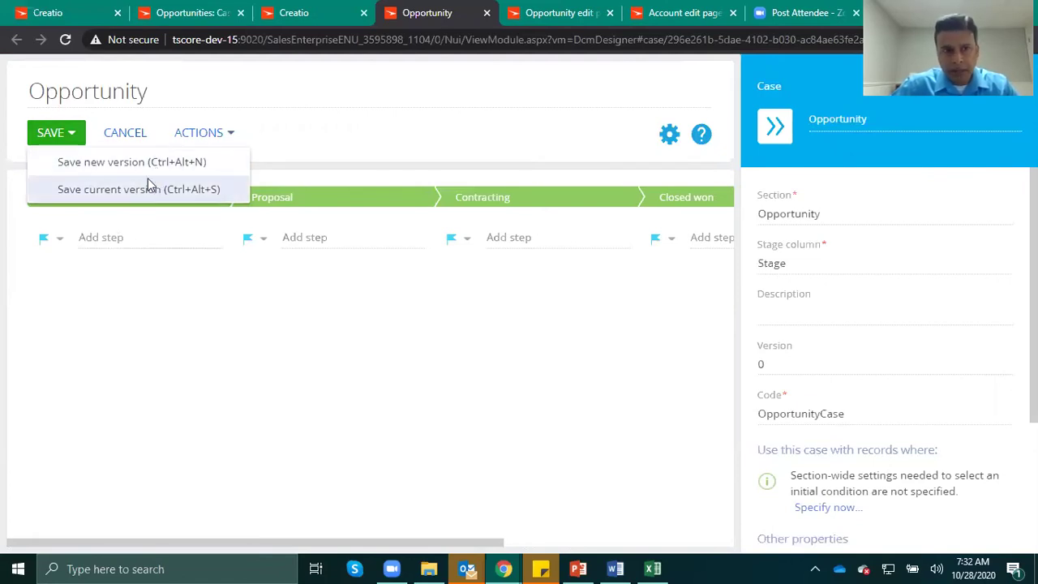
{"action": "left_click", "coordinate": [376, 103]}
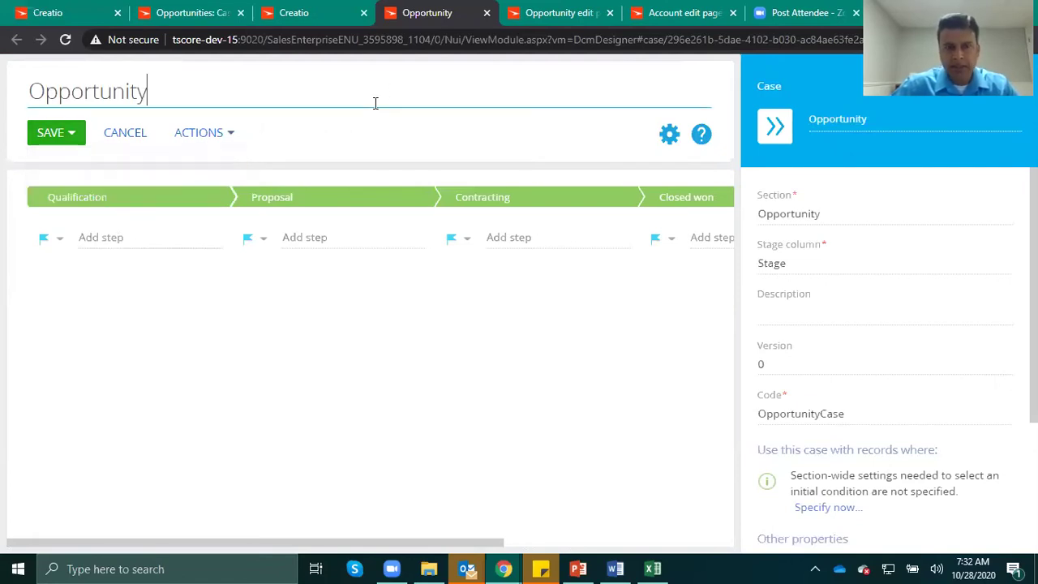
{"action": "left_click", "coordinate": [142, 140]}
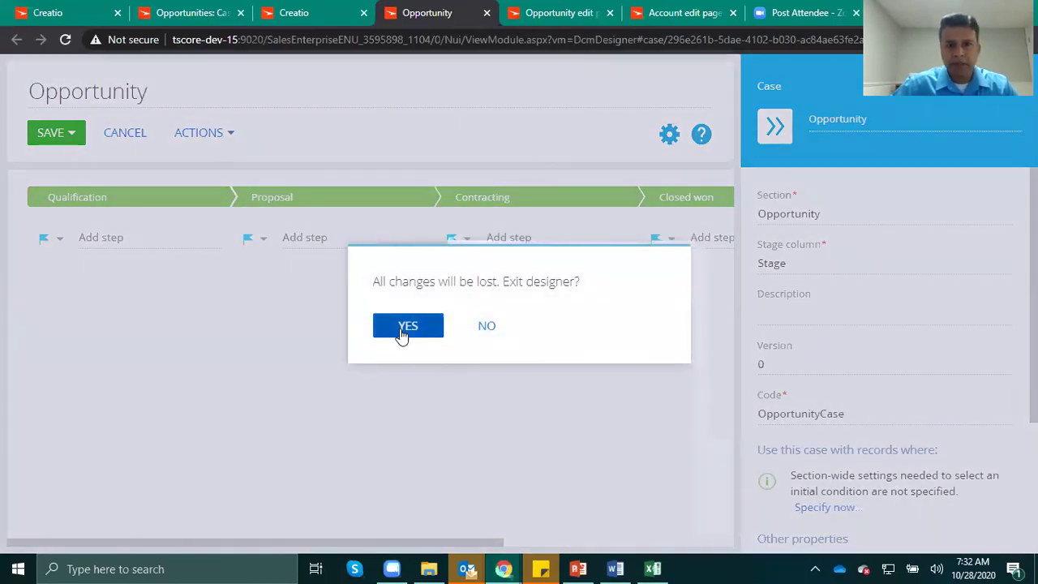
{"action": "left_click", "coordinate": [404, 327]}
- Return to the 008 Accom / Sale of Goods opportunity, discard its unsaved changes, and close the record
{"action": "left_click", "coordinate": [215, 125]}
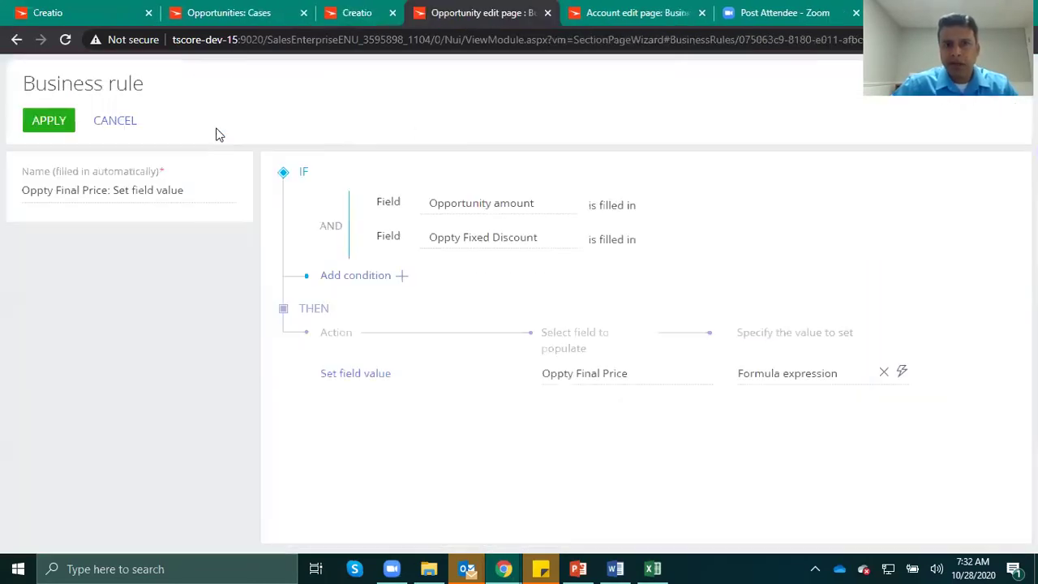
{"action": "left_click", "coordinate": [57, 13]}
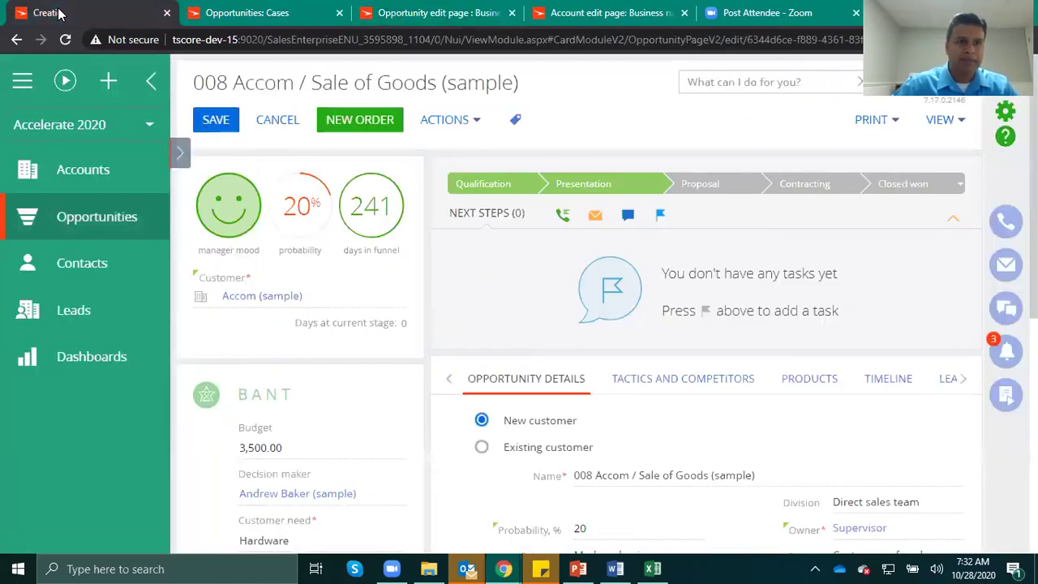
{"action": "left_click", "coordinate": [281, 126]}
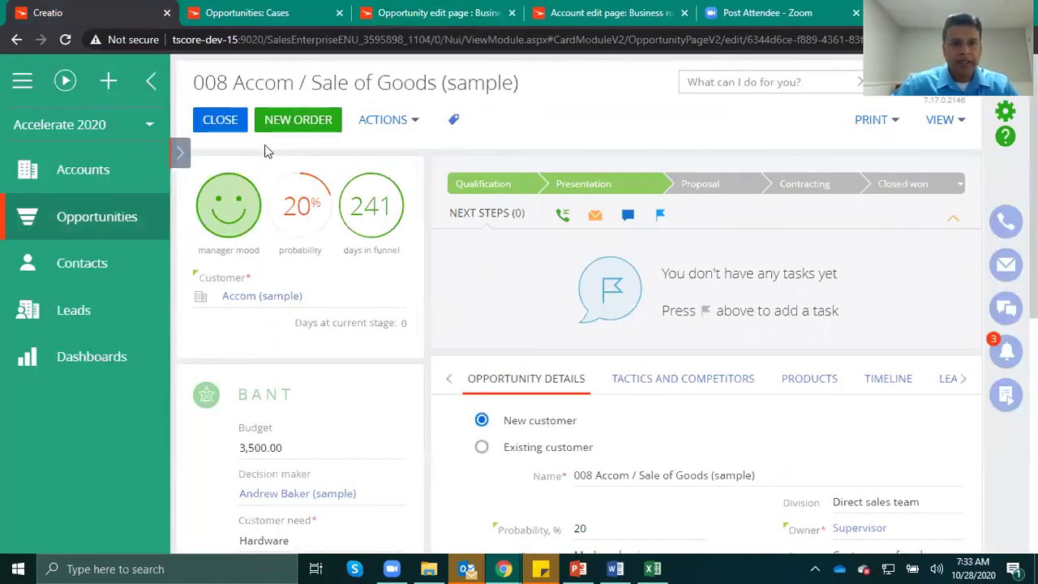
{"action": "left_click", "coordinate": [219, 121]}
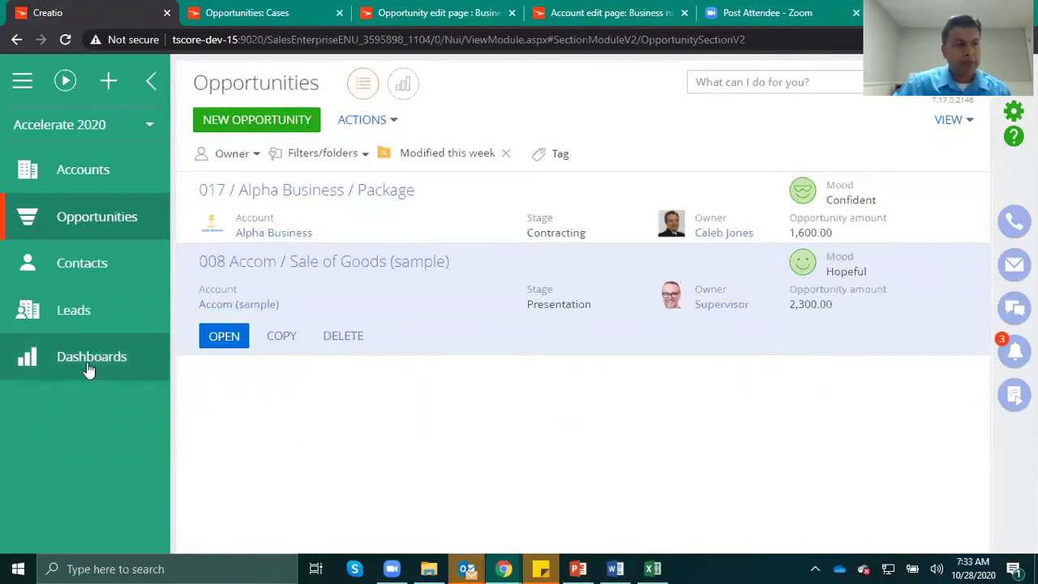
- View the Contacts section with its process launch option, and open the Process library in the Studio workplace
{"action": "left_click", "coordinate": [85, 279]}
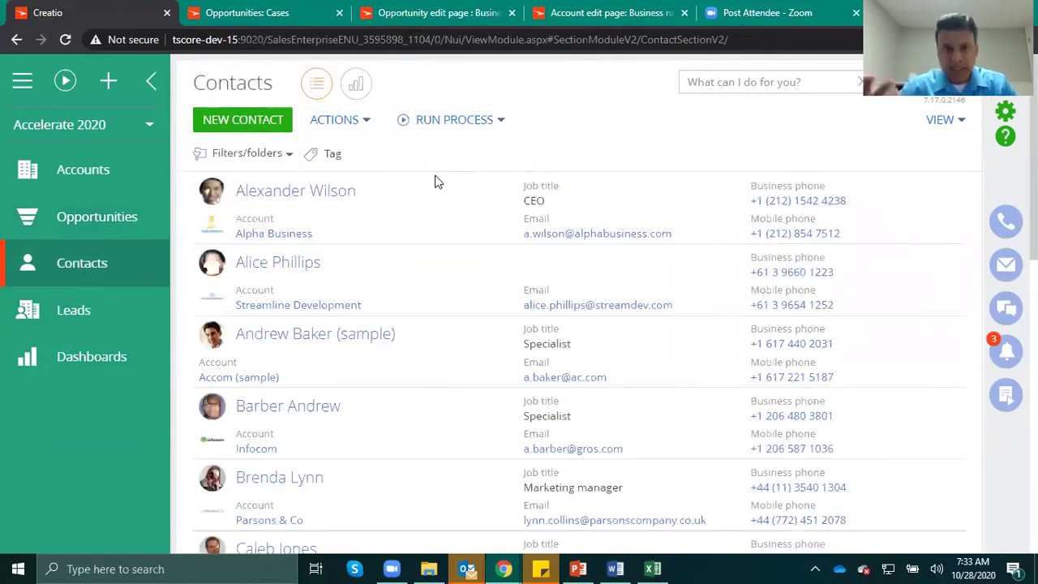
{"action": "left_click", "coordinate": [139, 126]}
{"action": "left_click", "coordinate": [33, 273]}
{"action": "left_click", "coordinate": [89, 178]}
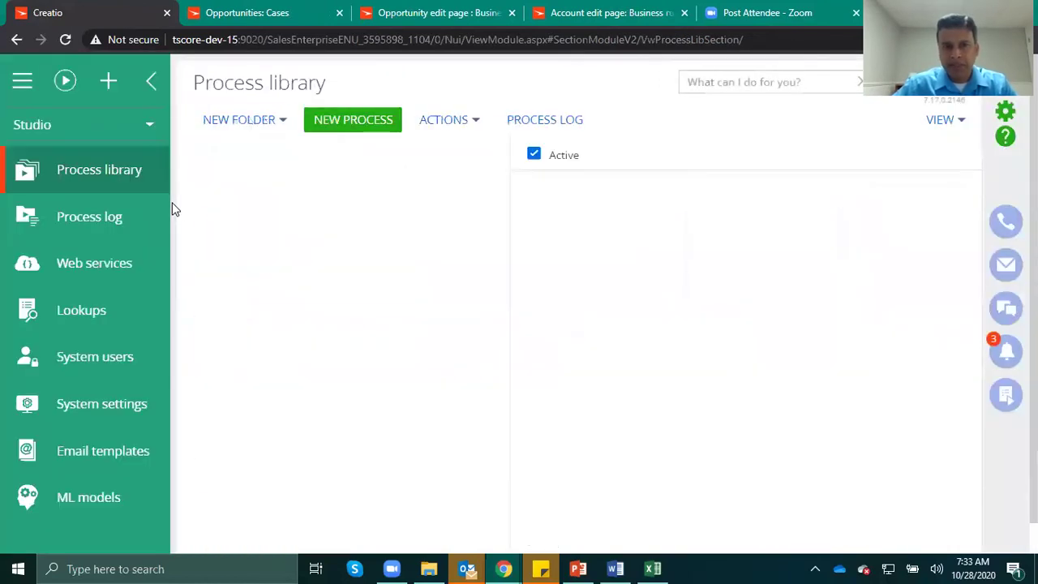
- Open the "Create lead from contact" process in the designer and examine its Read contact and Add new lead elements
{"action": "left_click", "coordinate": [584, 189]}
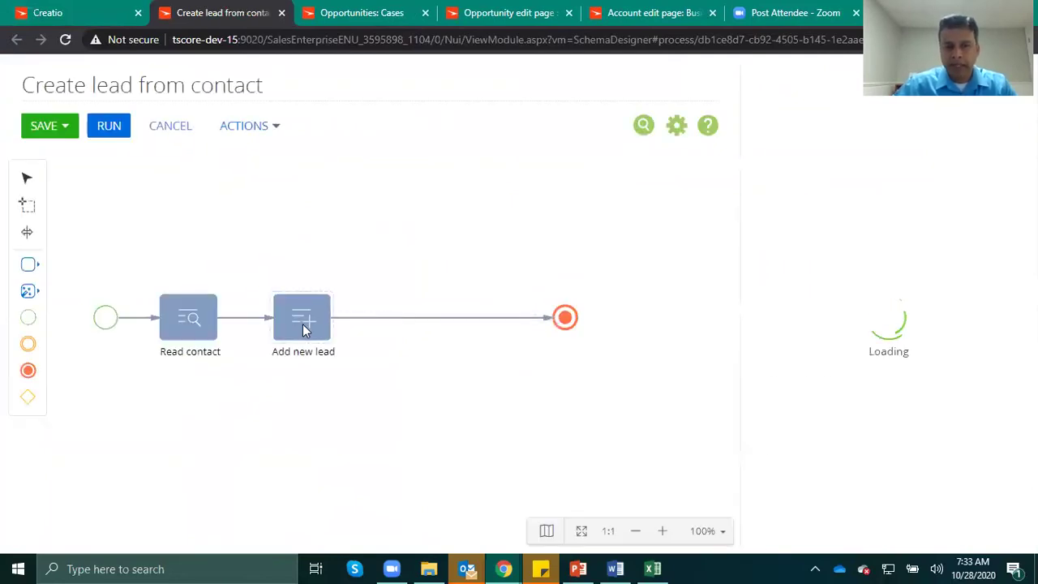
{"action": "left_click", "coordinate": [197, 323]}
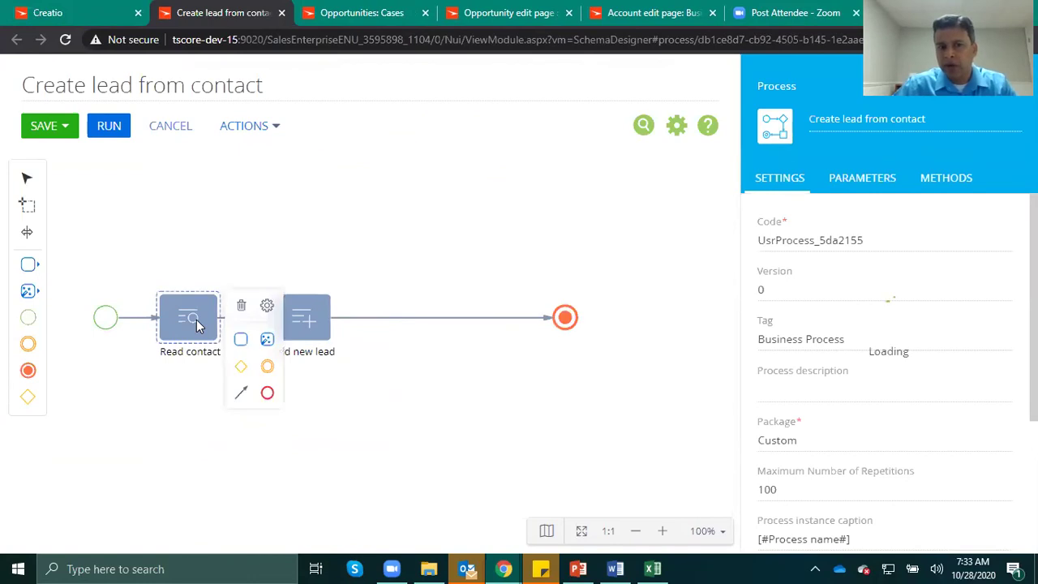
{"action": "left_click", "coordinate": [303, 322]}
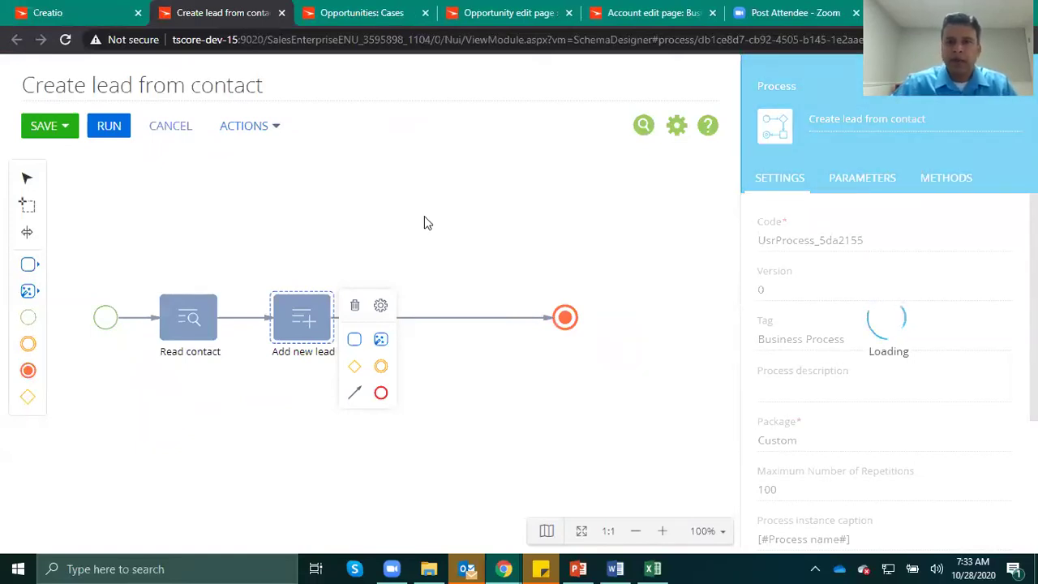
- In the Accelerate 2020 workplace, run "Create lead from contact" on the Streamline Development contact and check the newest record in Leads
{"action": "left_click", "coordinate": [106, 18]}
{"action": "left_click", "coordinate": [92, 126]}
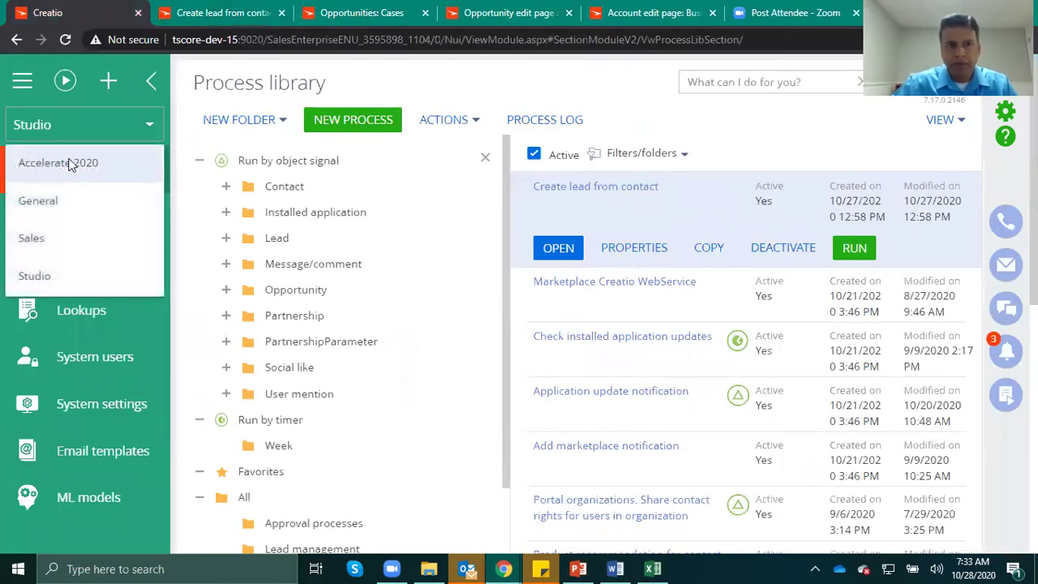
{"action": "left_click", "coordinate": [64, 162]}
{"action": "left_click", "coordinate": [63, 266]}
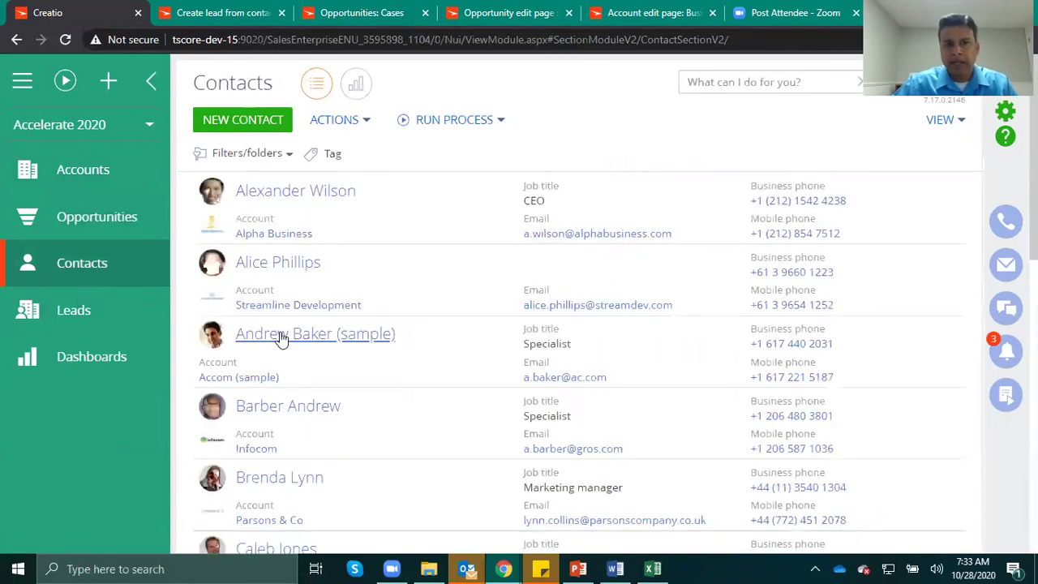
{"action": "left_click", "coordinate": [410, 266]}
{"action": "left_click", "coordinate": [430, 339]}
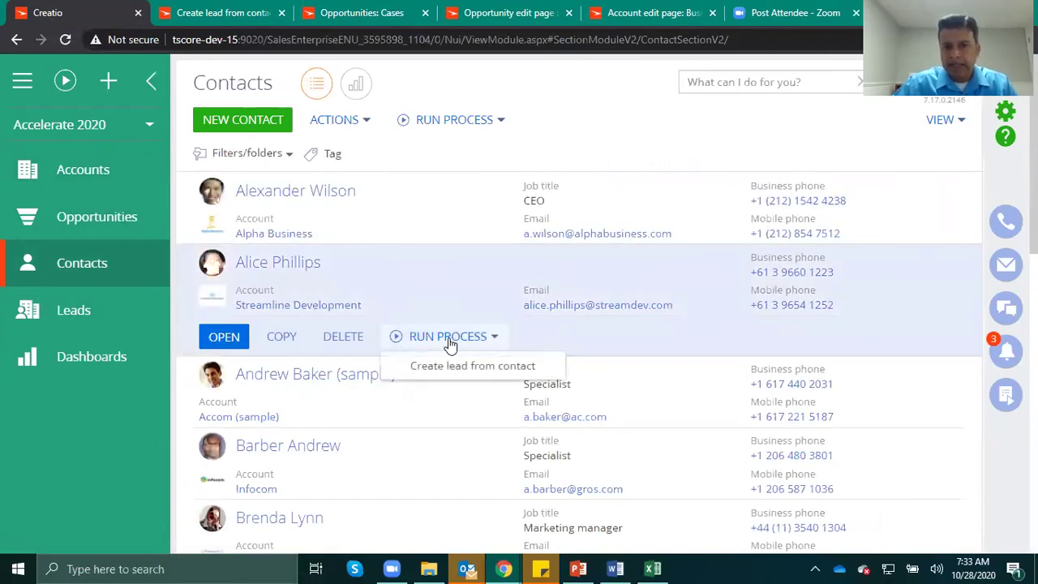
{"action": "left_click", "coordinate": [434, 369]}
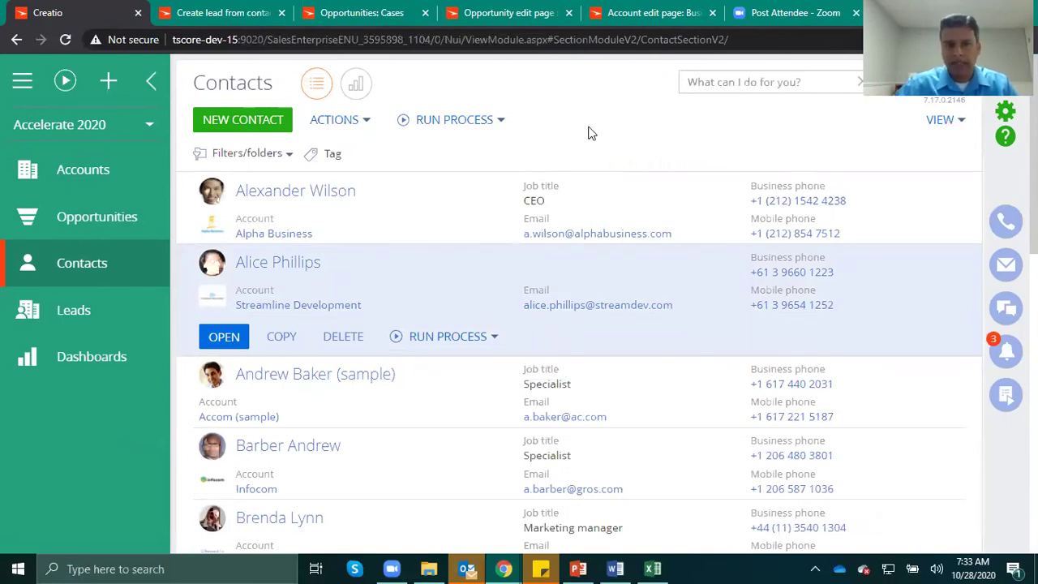
{"action": "left_click", "coordinate": [89, 312]}
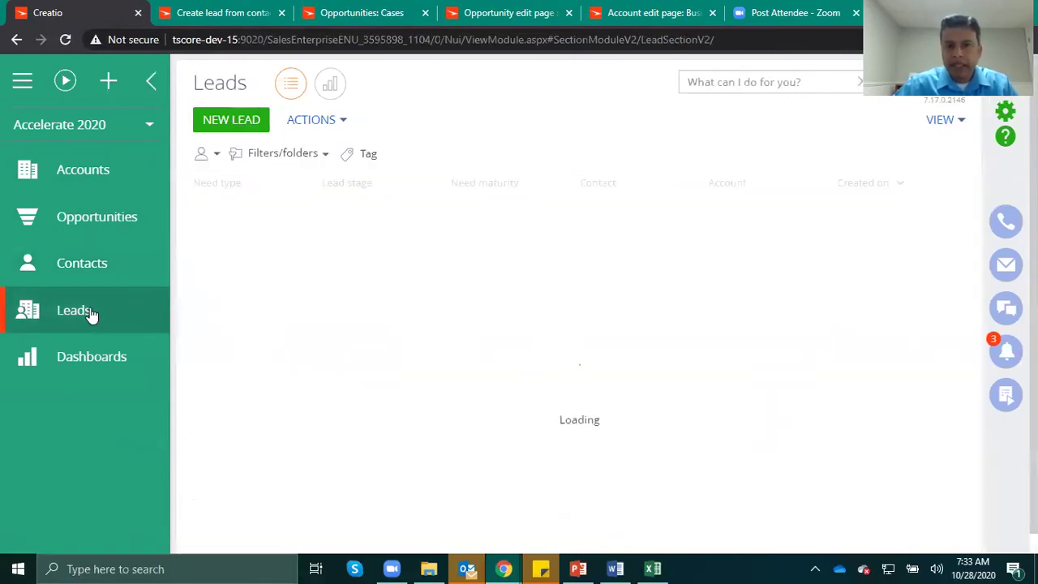
{"action": "left_click", "coordinate": [546, 216]}
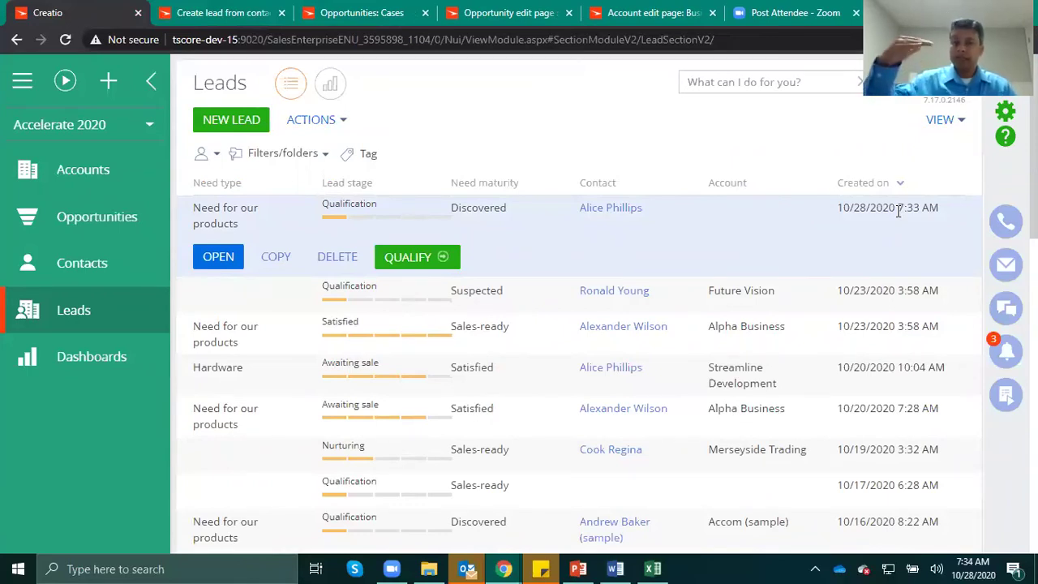
- Select the Accom (sample), Infocom and Parsons & Co contacts together, run "Create lead from contact" on them, and check the Leads section
{"action": "left_click", "coordinate": [40, 274]}
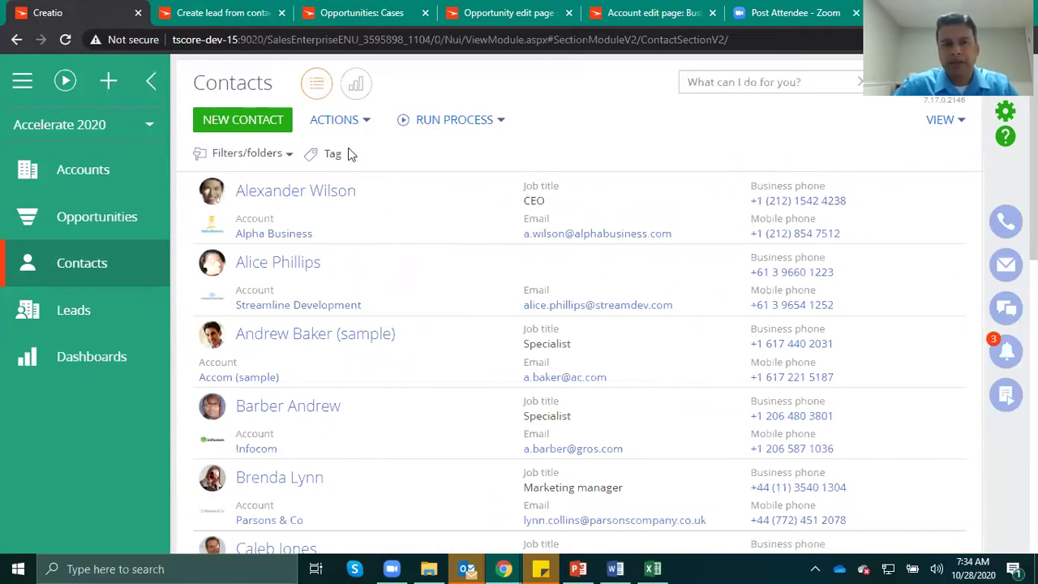
{"action": "left_click", "coordinate": [363, 124]}
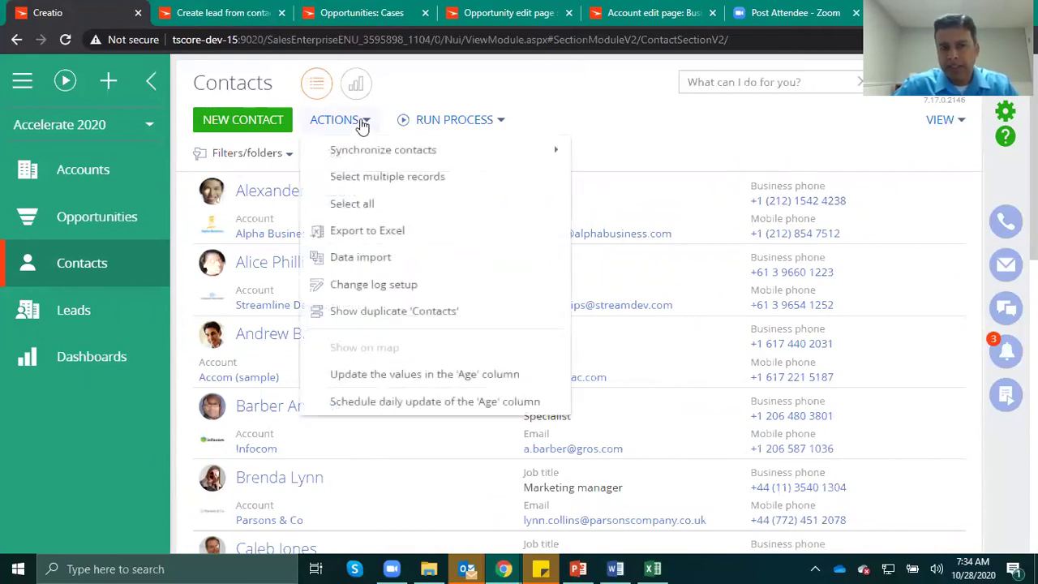
{"action": "left_click", "coordinate": [335, 178]}
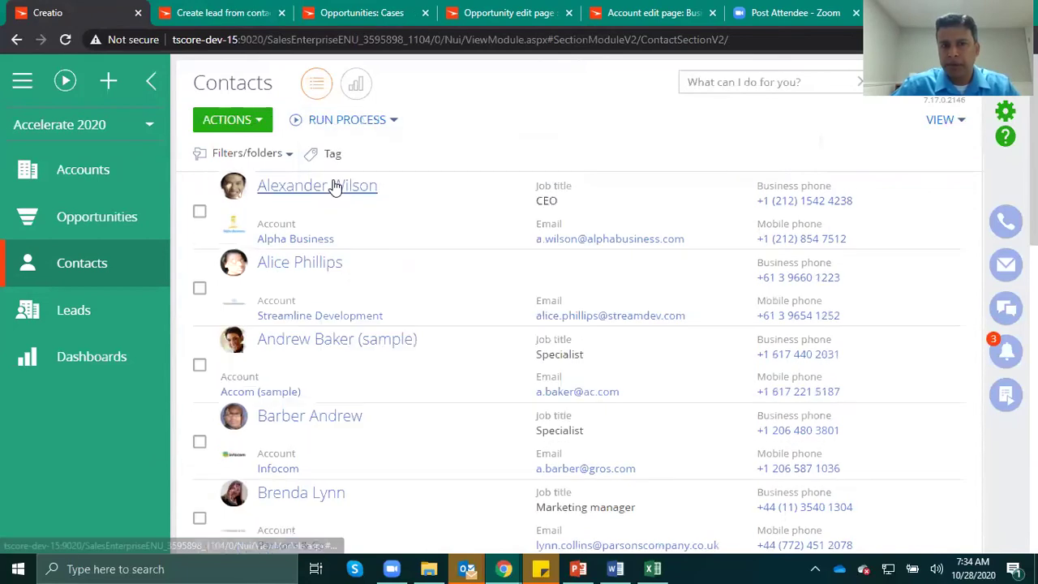
{"action": "left_click", "coordinate": [200, 365]}
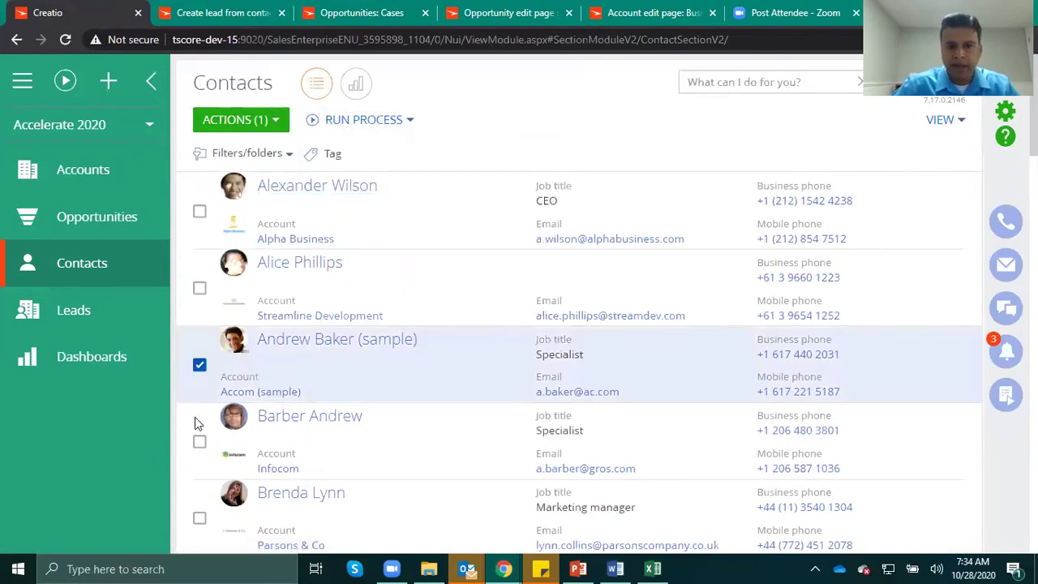
{"action": "left_click", "coordinate": [199, 442]}
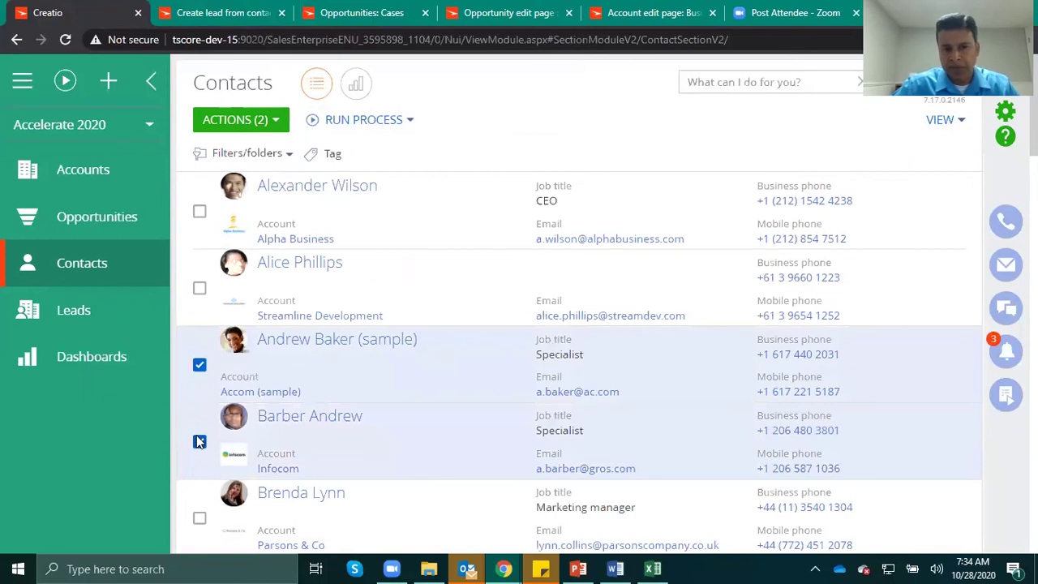
{"action": "left_click", "coordinate": [199, 518]}
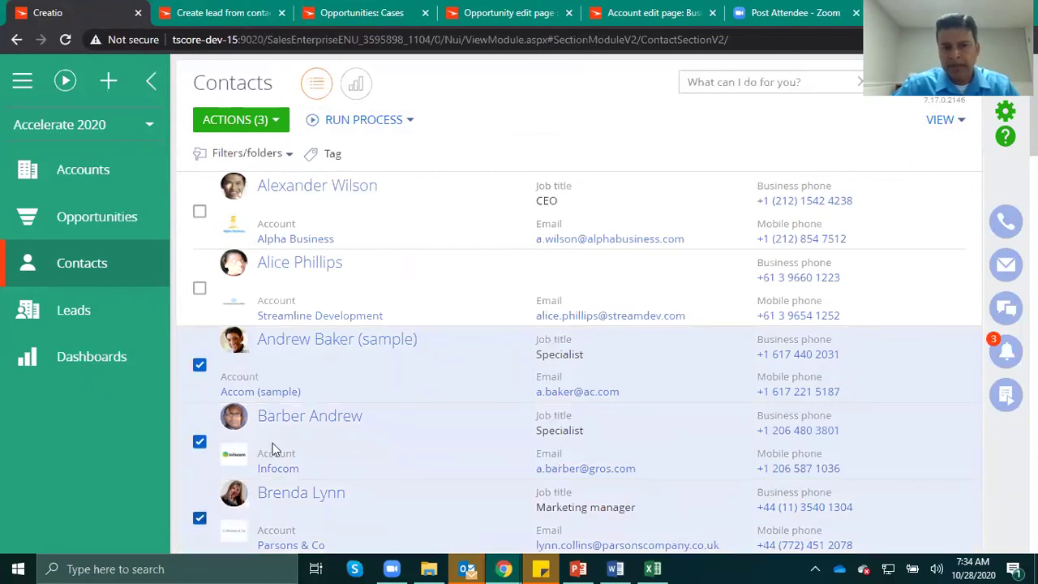
{"action": "left_click", "coordinate": [408, 122]}
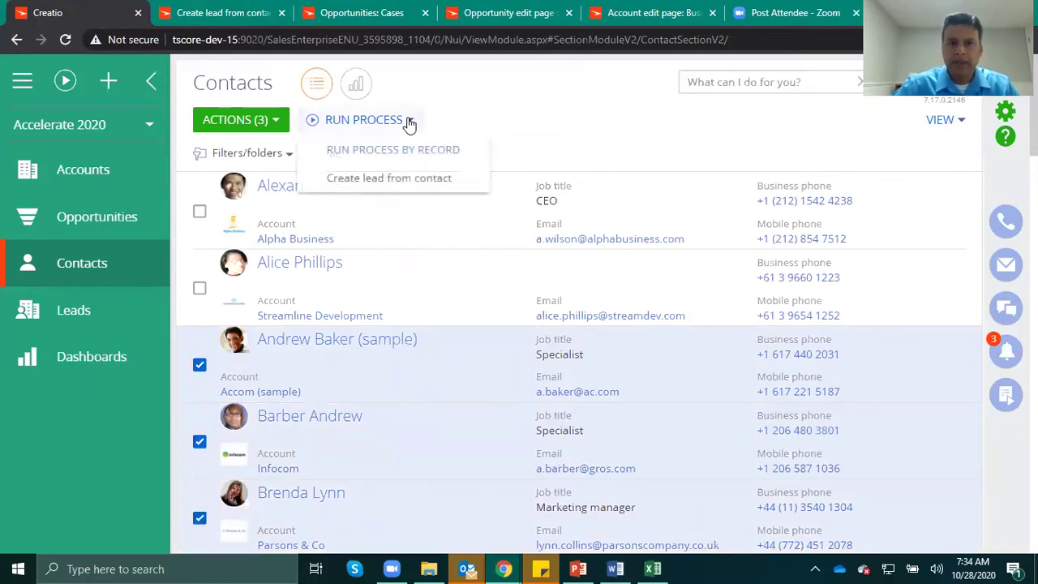
{"action": "left_click", "coordinate": [397, 176]}
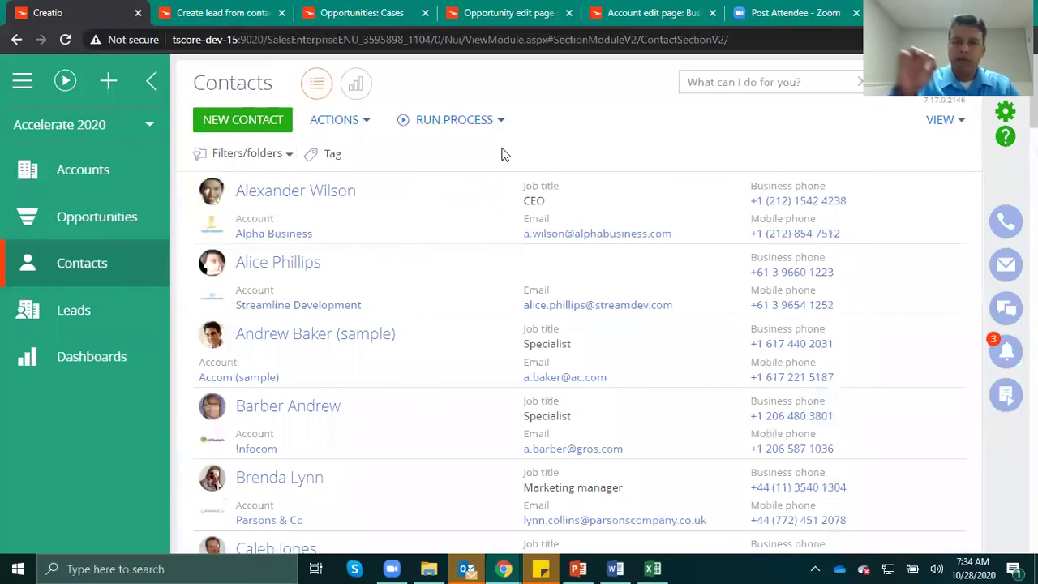
{"action": "left_click", "coordinate": [55, 326]}
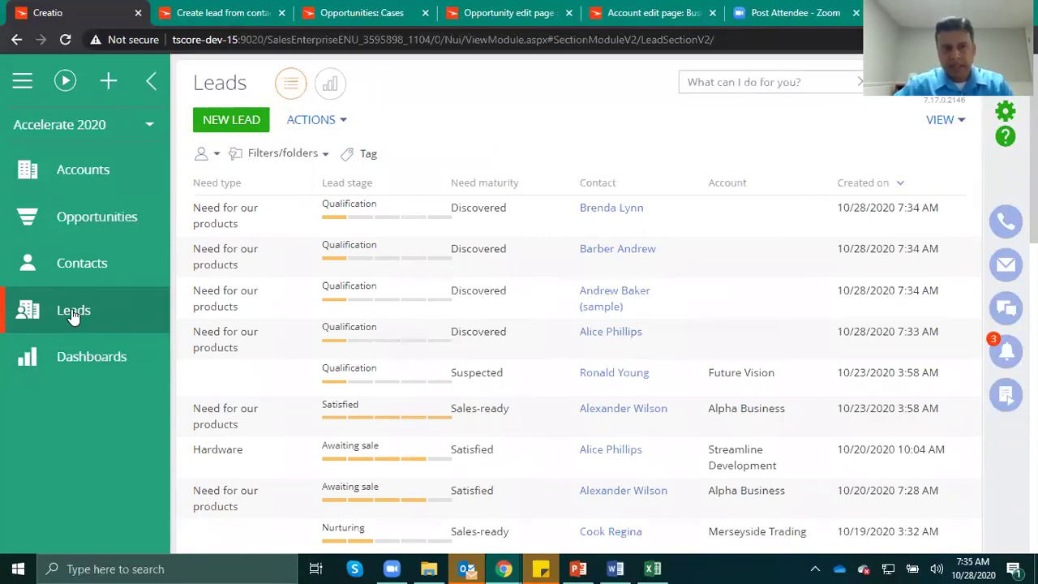
- Edit the Opportunities list on the Accelerate 2020 dashboard and view its sorting and filter options
{"action": "left_click", "coordinate": [51, 371]}
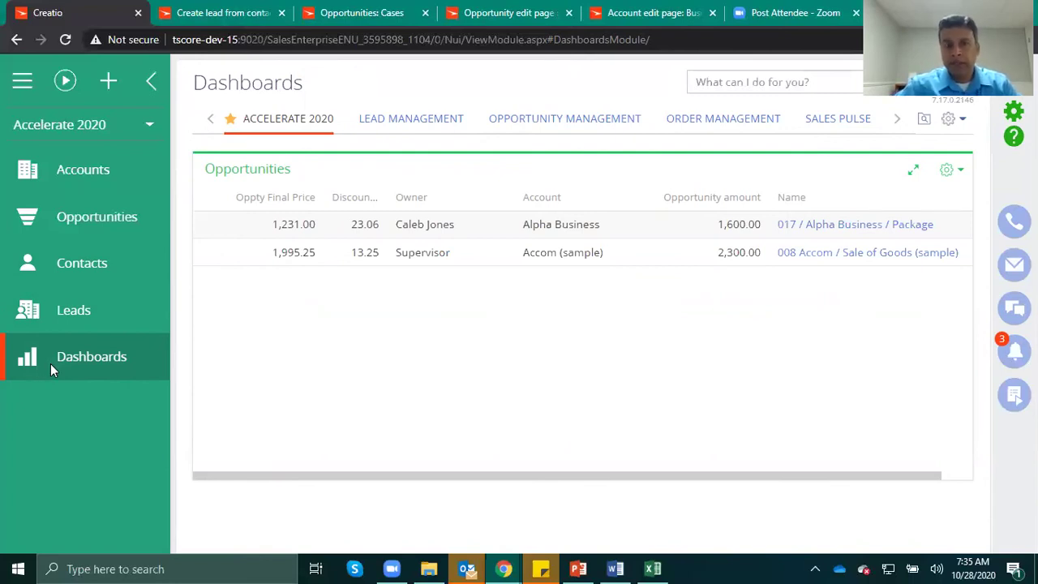
{"action": "left_click", "coordinate": [954, 119]}
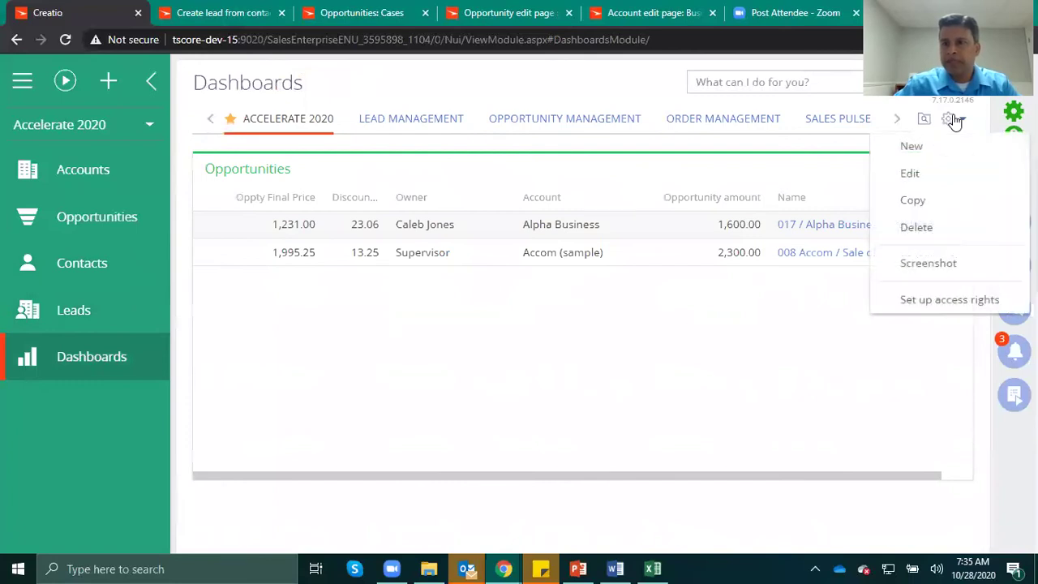
{"action": "left_click", "coordinate": [910, 174]}
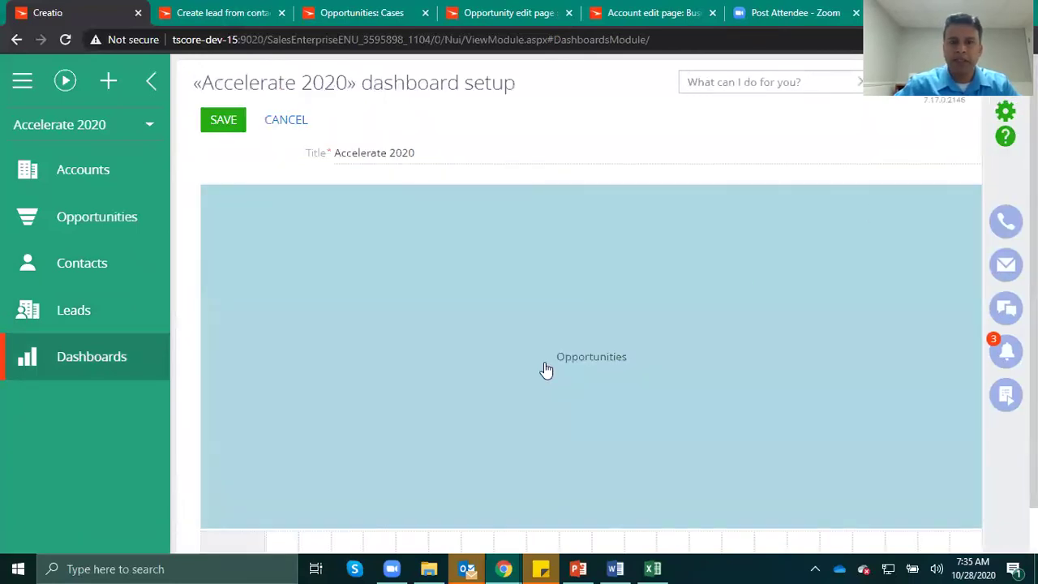
{"action": "scroll", "coordinate": [483, 370], "scroll_direction": "down", "scroll_amount": 1}
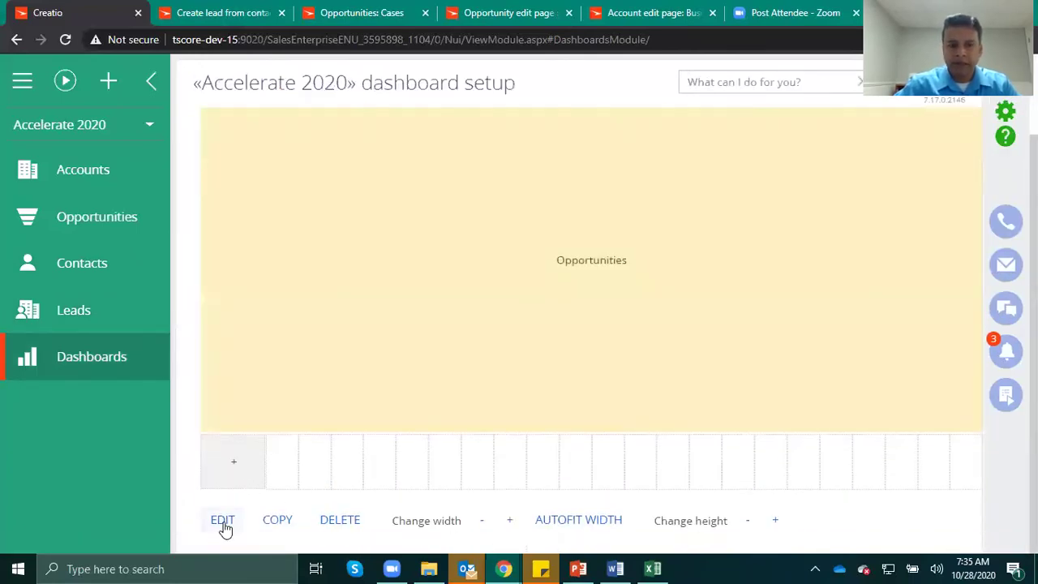
{"action": "left_click", "coordinate": [223, 522]}
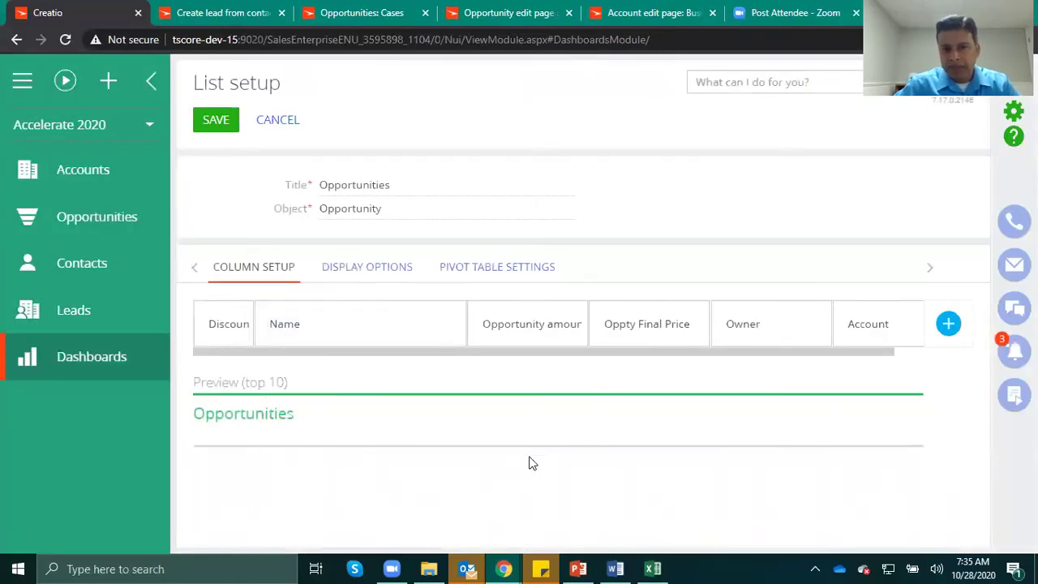
{"action": "left_click", "coordinate": [355, 270]}
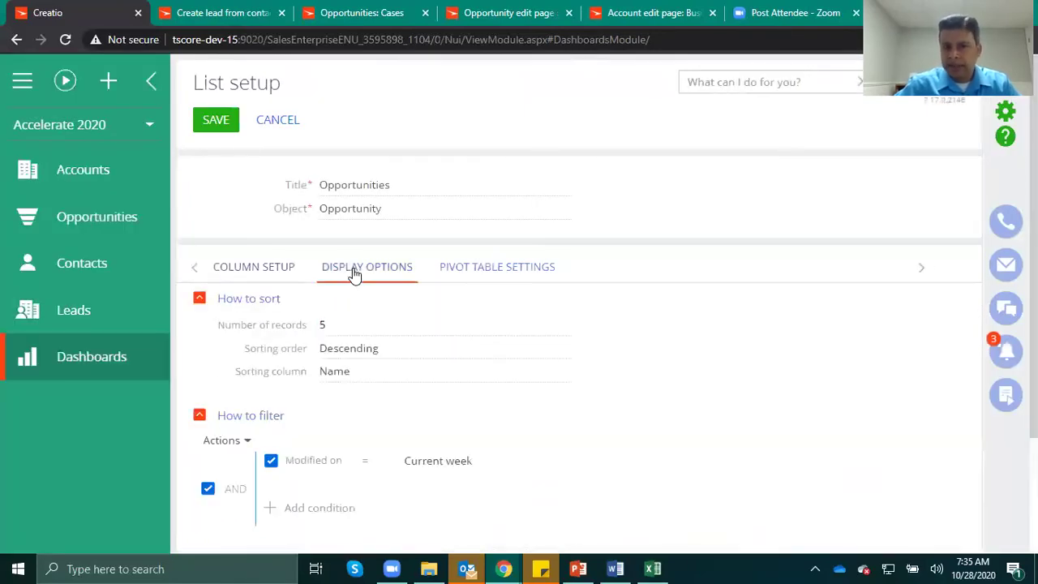
- In the pivot table settings, group the rows by Owner, Account and Name
{"action": "left_click", "coordinate": [483, 271]}
{"action": "scroll", "coordinate": [507, 391], "scroll_direction": "down", "scroll_amount": 2}
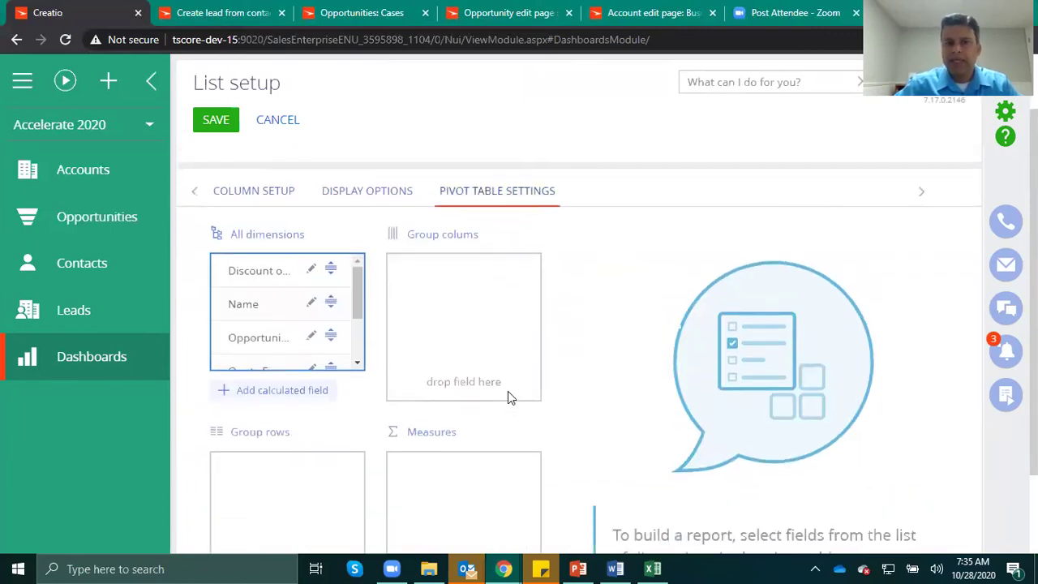
{"action": "left_click_drag", "start_coordinate": [358, 207], "coordinate": [360, 179]}
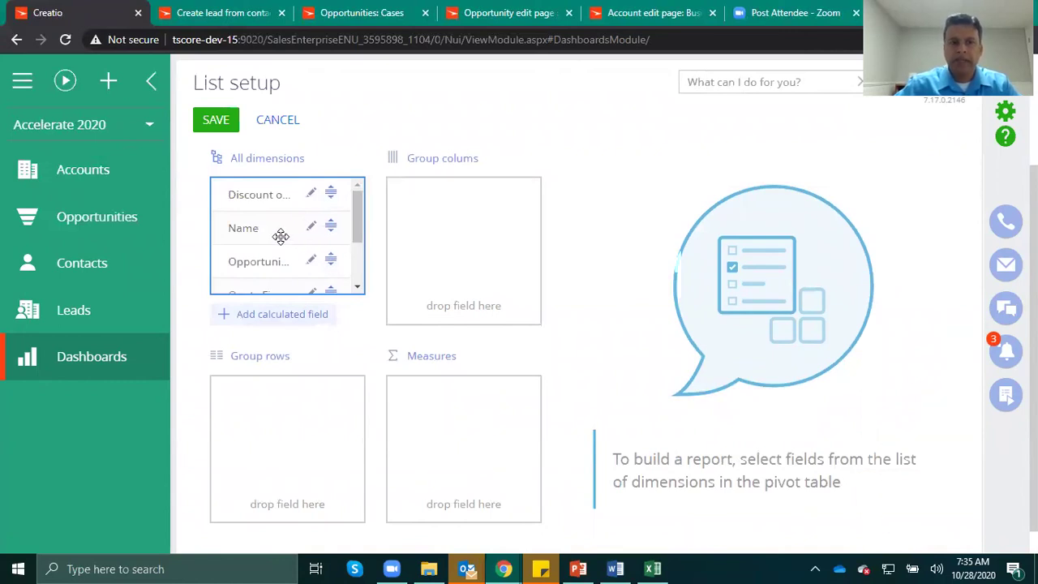
{"action": "scroll", "coordinate": [262, 255], "scroll_direction": "down", "scroll_amount": 2}
{"action": "left_click_drag", "start_coordinate": [238, 253], "coordinate": [239, 388]}
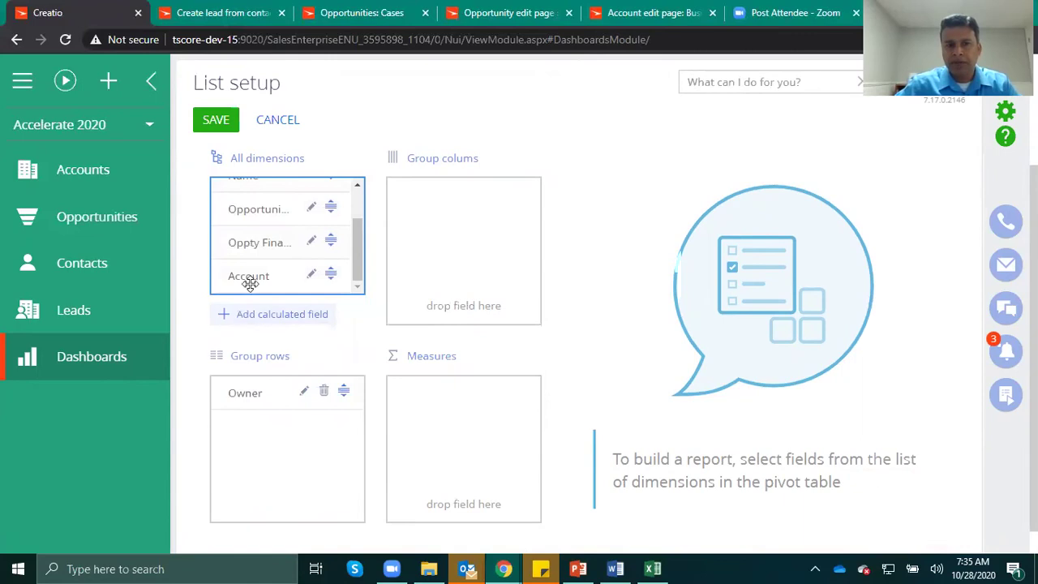
{"action": "left_click_drag", "start_coordinate": [249, 275], "coordinate": [238, 411]}
{"action": "left_click_drag", "start_coordinate": [244, 212], "coordinate": [225, 447]}
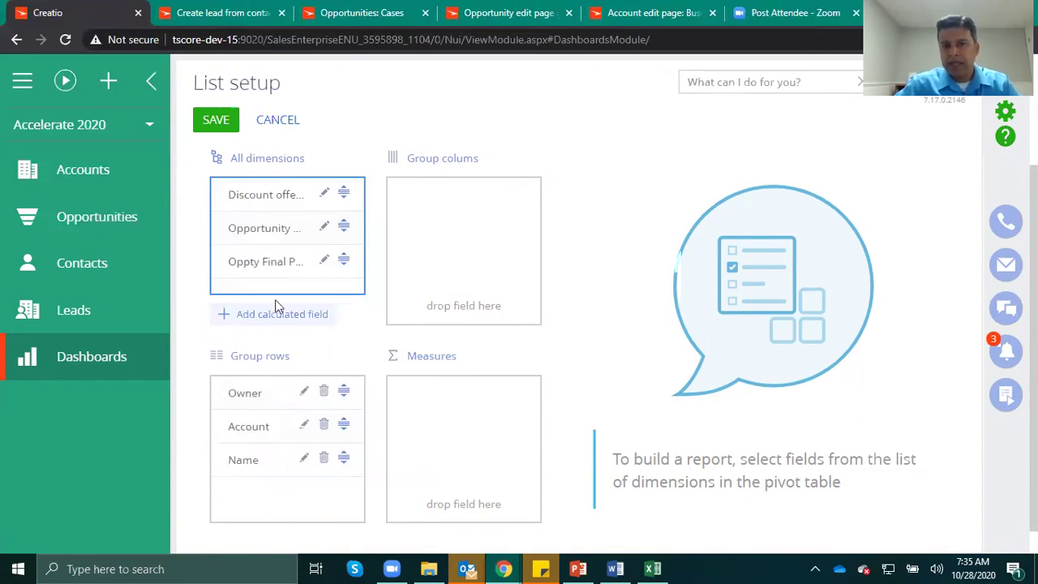
- Add Opportunity amount and Oppty Final Price as pivot measures, and view the Opportunities preview enlarged before closing it
{"action": "left_click_drag", "start_coordinate": [262, 228], "coordinate": [392, 402]}
{"action": "left_click_drag", "start_coordinate": [267, 225], "coordinate": [416, 425]}
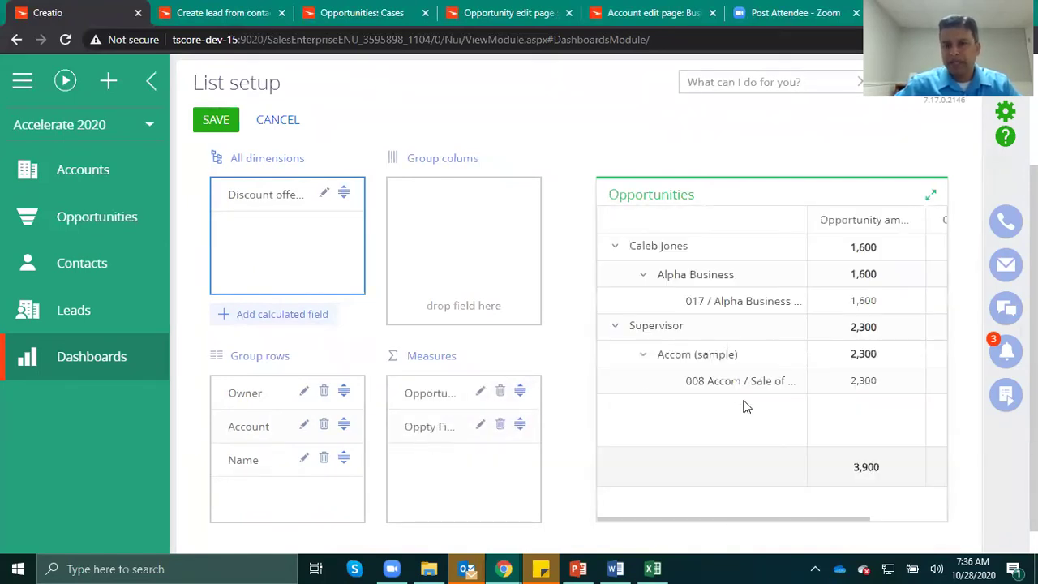
{"action": "left_click", "coordinate": [931, 195]}
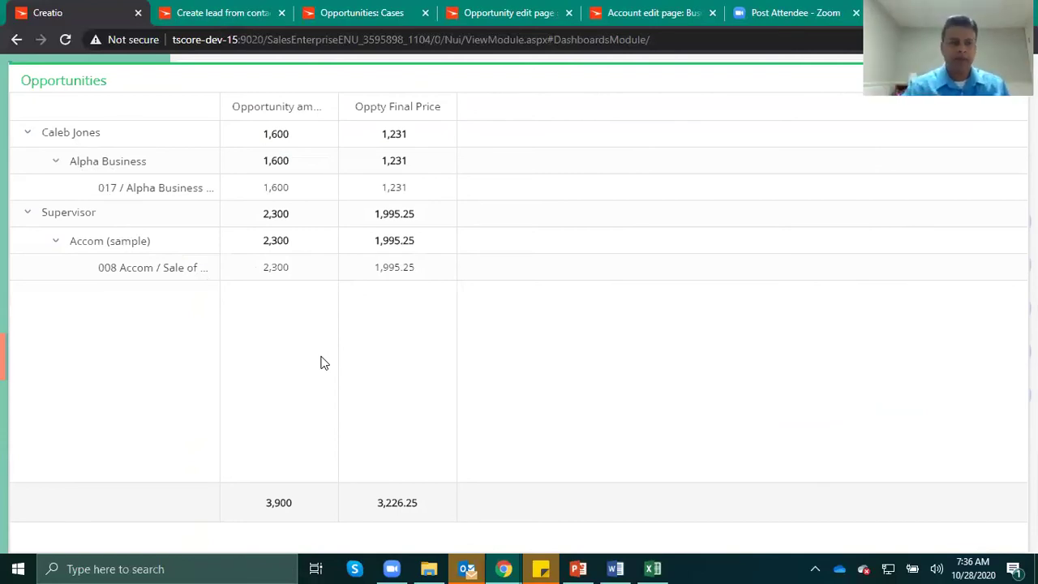
{"action": "left_click", "coordinate": [1008, 102]}
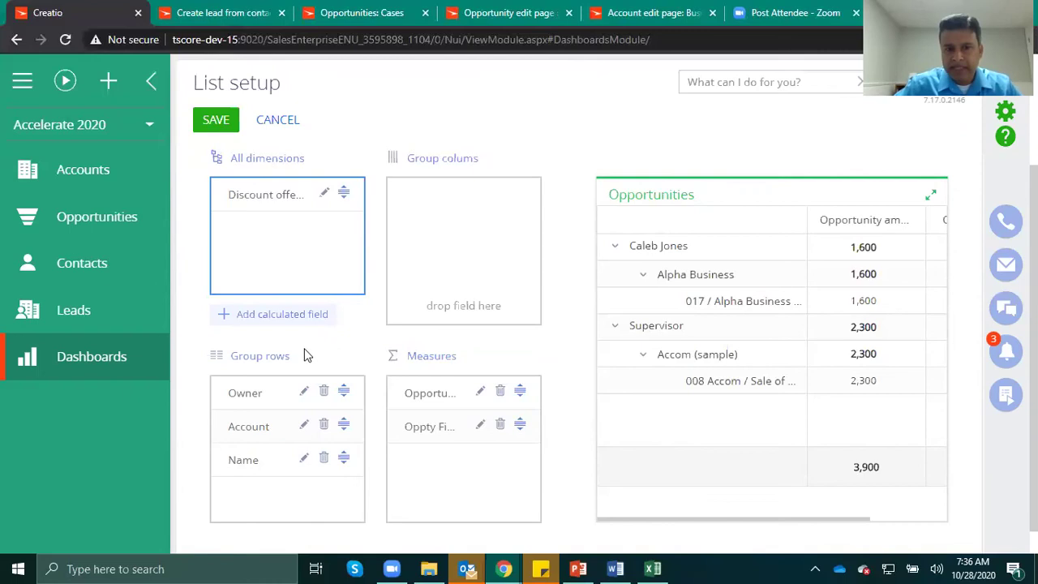
- View the formula settings and available parameters for a new calculated field, and cancel without adding it
{"action": "left_click", "coordinate": [271, 321]}
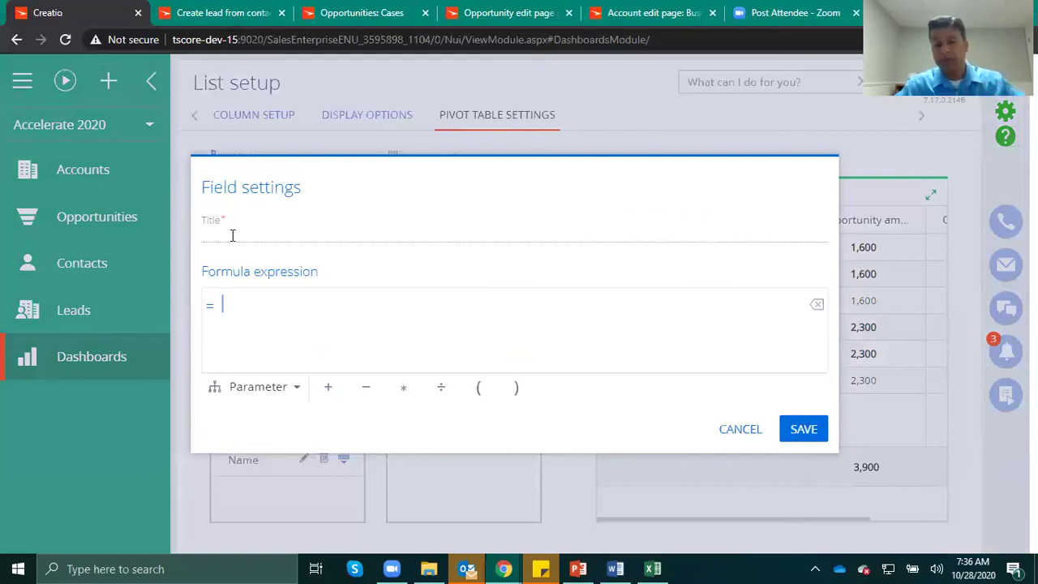
{"action": "left_click", "coordinate": [298, 387]}
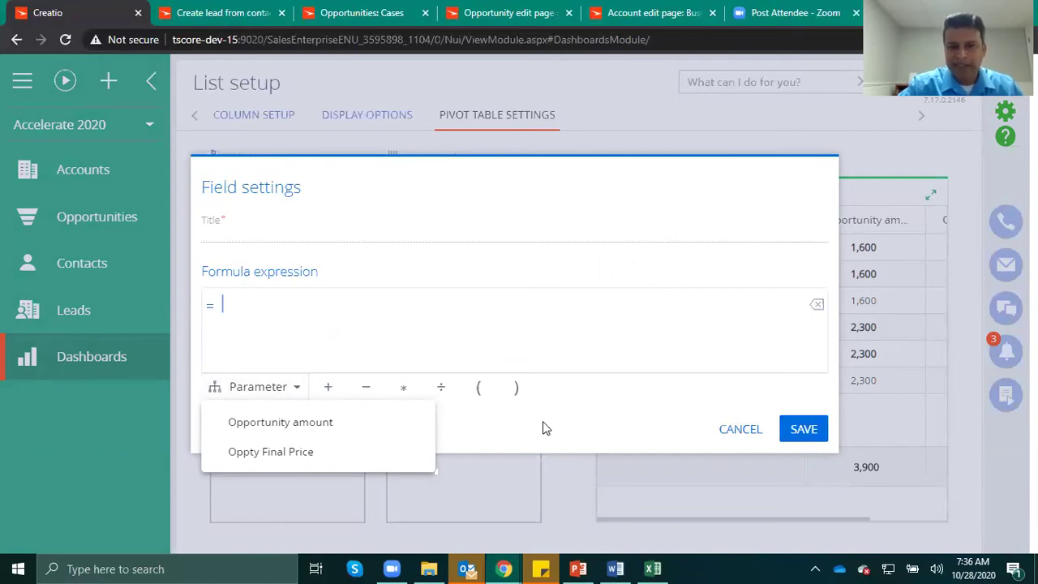
{"action": "left_click", "coordinate": [736, 435]}
{"action": "left_click", "coordinate": [738, 430]}
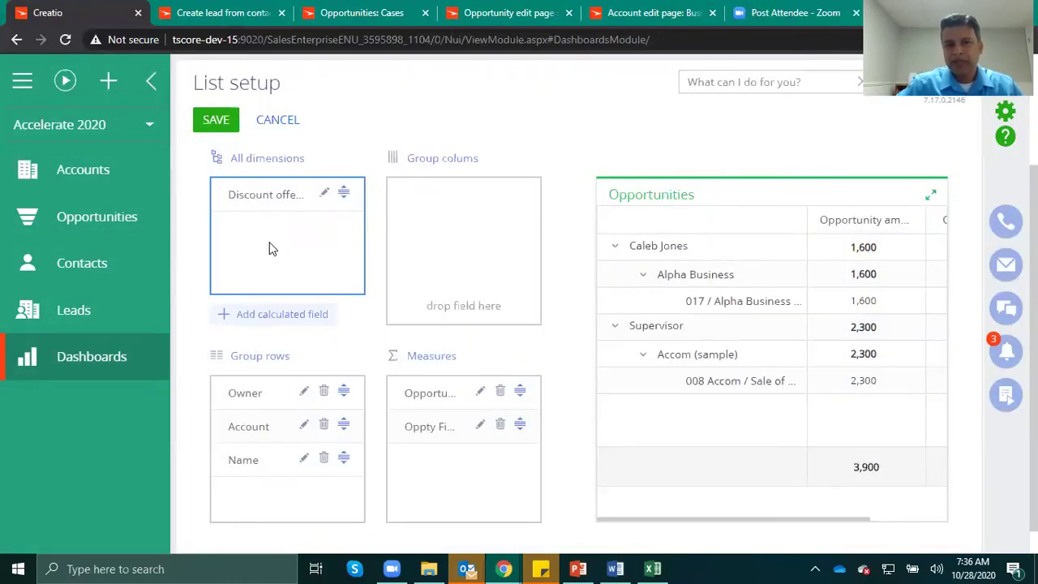
- Examine the formula and available parameters of the "Discount offered (%)" calculated field, and close its settings without saving
{"action": "left_click", "coordinate": [325, 197]}
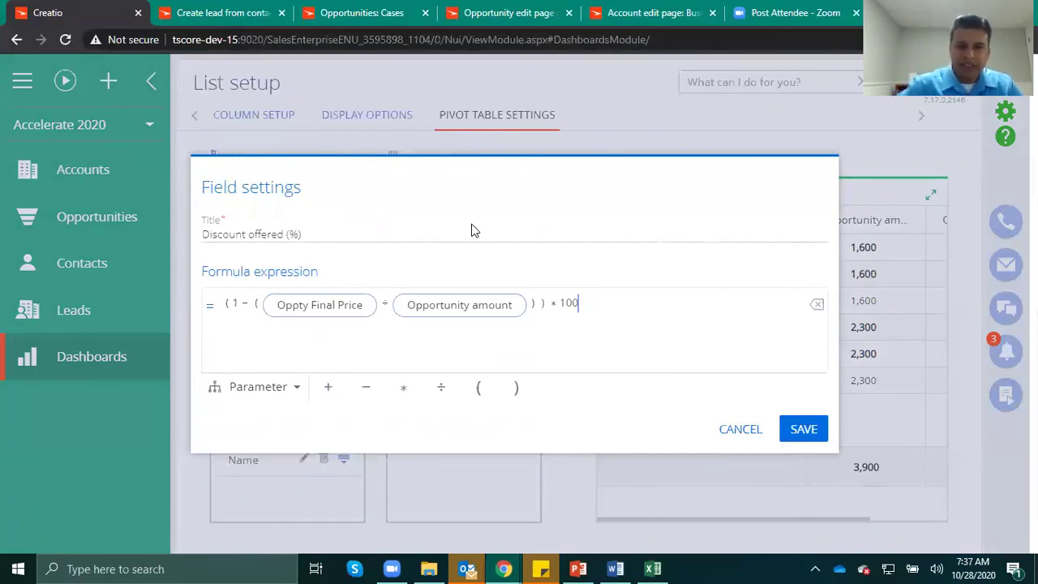
{"action": "left_click", "coordinate": [297, 387]}
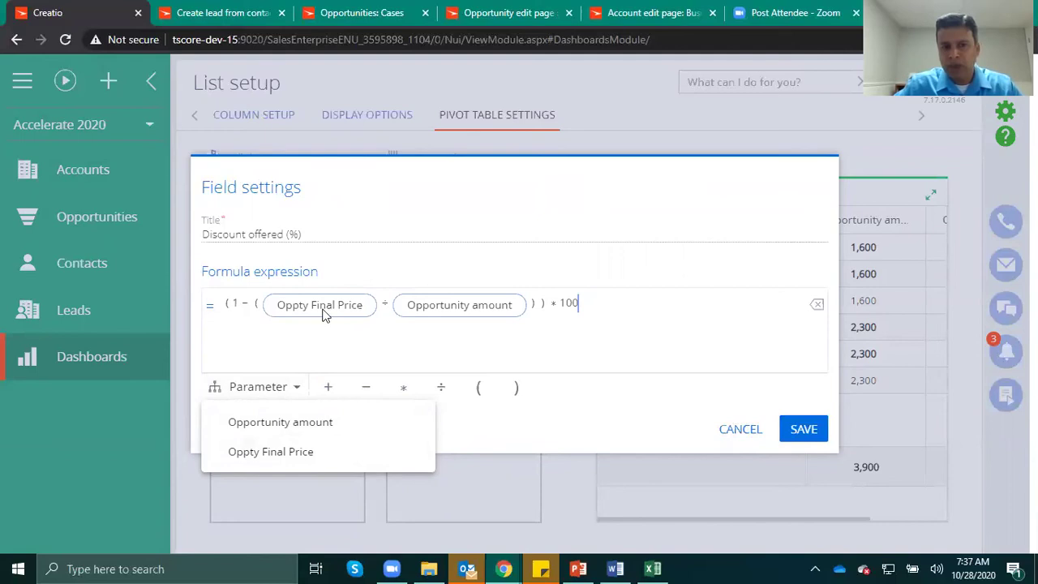
{"action": "left_click", "coordinate": [587, 414]}
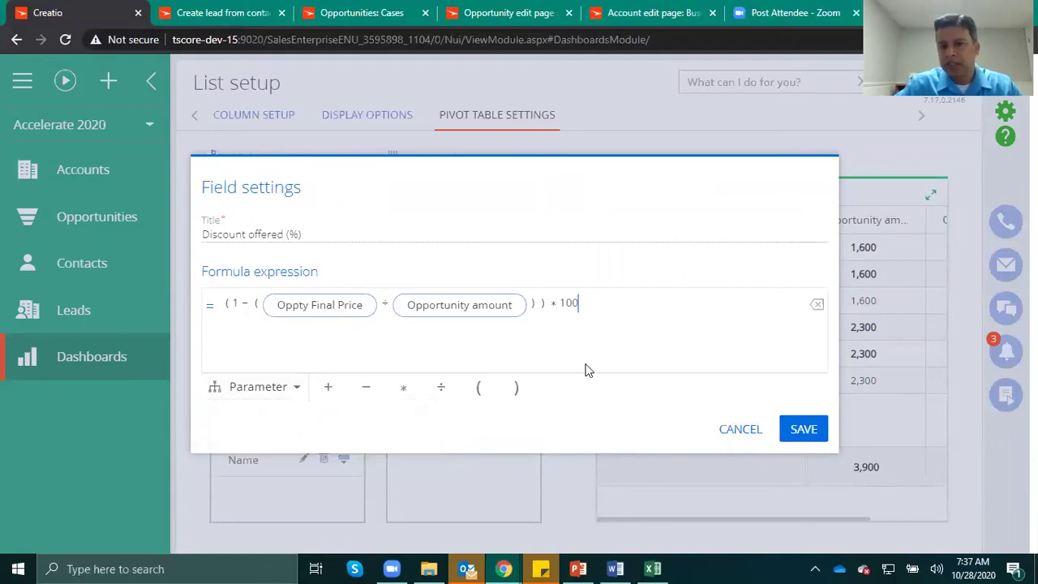
{"action": "left_click", "coordinate": [738, 429]}
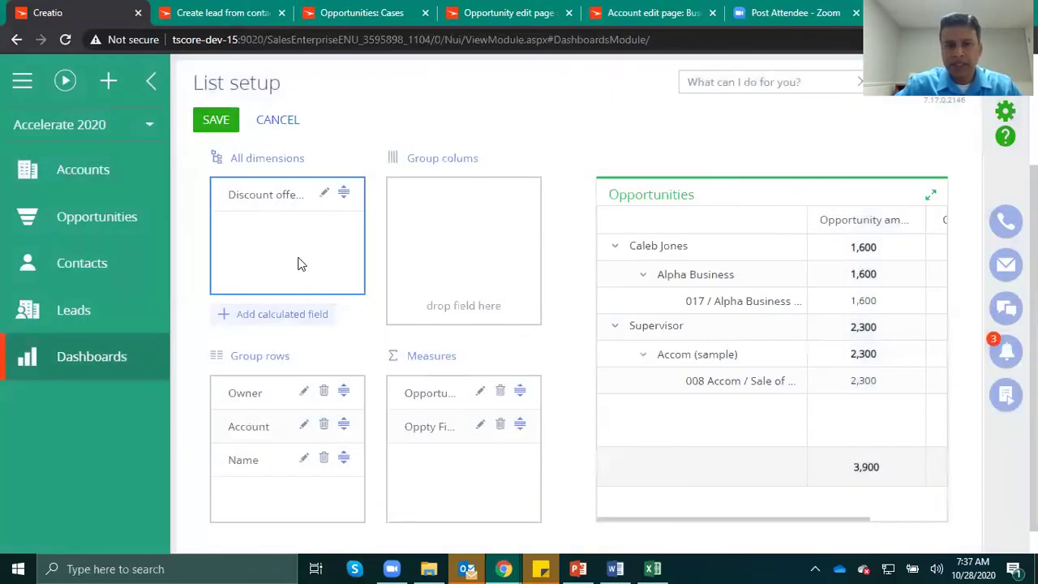
- Add the "Discount offered (%)" calculated field as a pivot measure, and save the list and the Accelerate 2020 dashboard
{"action": "left_click_drag", "start_coordinate": [267, 197], "coordinate": [388, 451]}
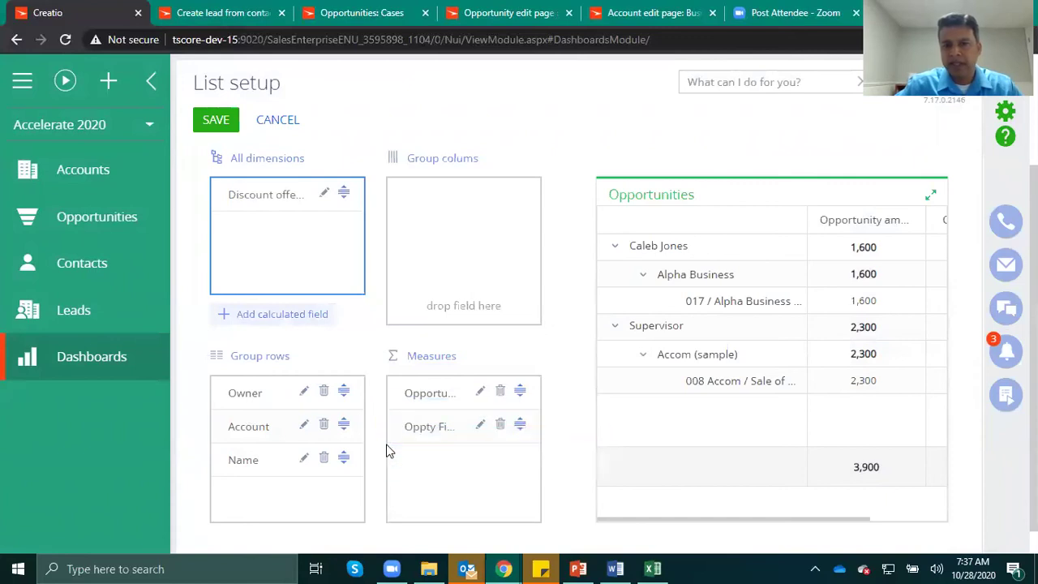
{"action": "left_click_drag", "start_coordinate": [263, 196], "coordinate": [420, 461]}
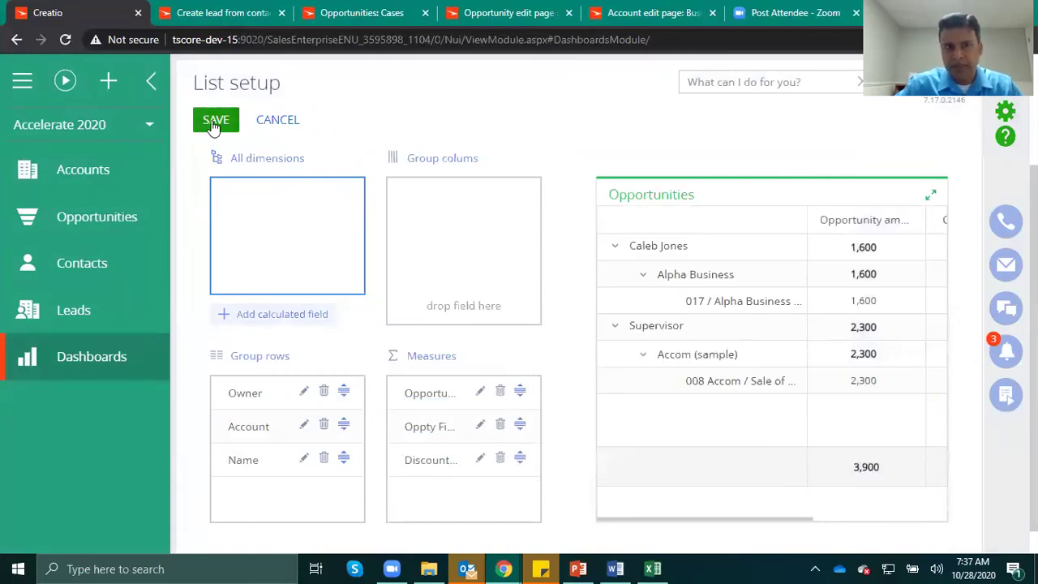
{"action": "left_click", "coordinate": [213, 128]}
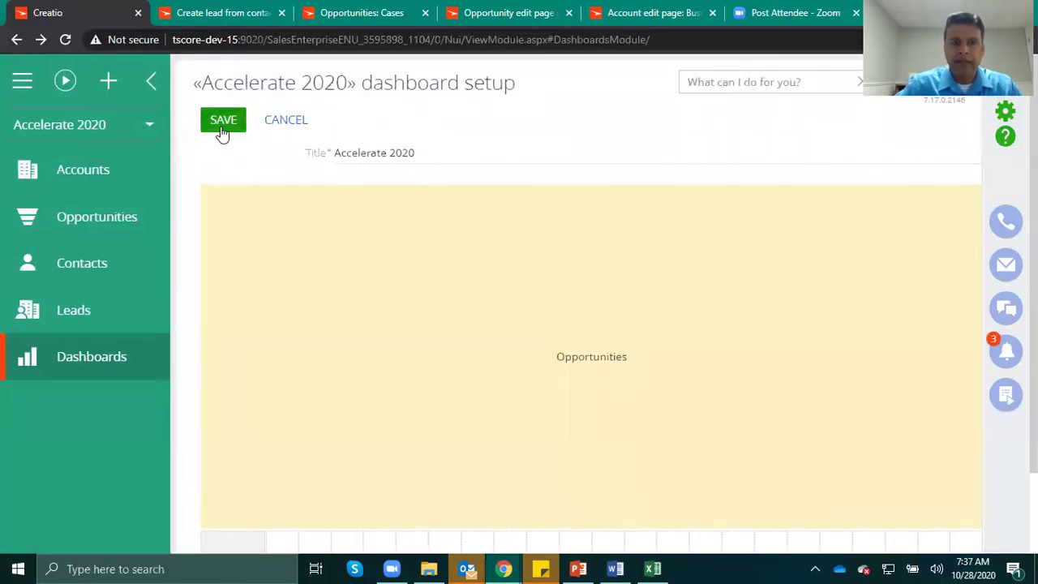
{"action": "left_click", "coordinate": [226, 125]}
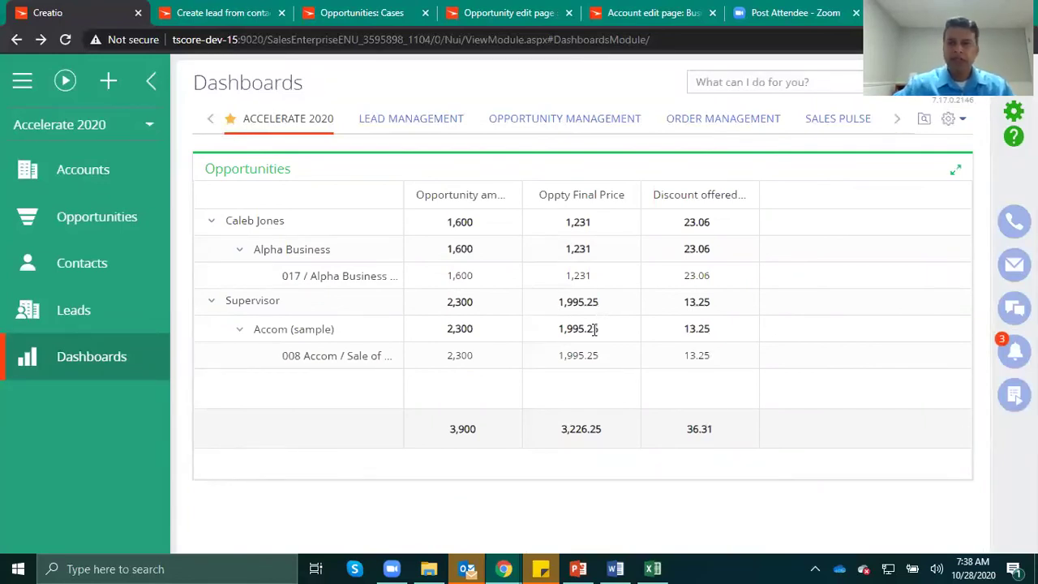
- Open the advanced settings of the admin area from the system designer
{"action": "left_click", "coordinate": [1014, 116]}
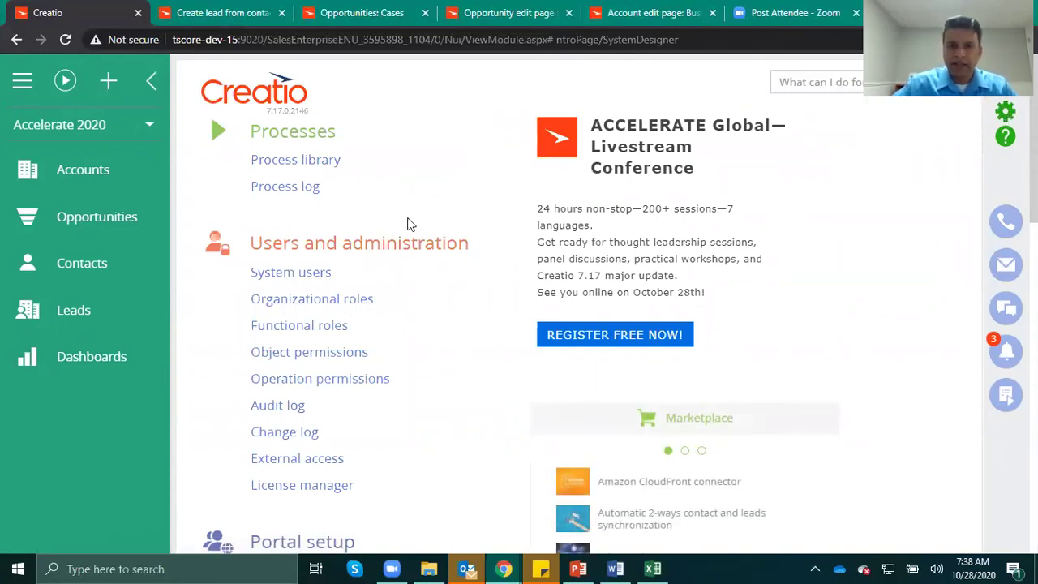
{"action": "scroll", "coordinate": [468, 227], "scroll_direction": "down", "scroll_amount": 7}
{"action": "scroll", "coordinate": [468, 228], "scroll_direction": "down", "scroll_amount": 5}
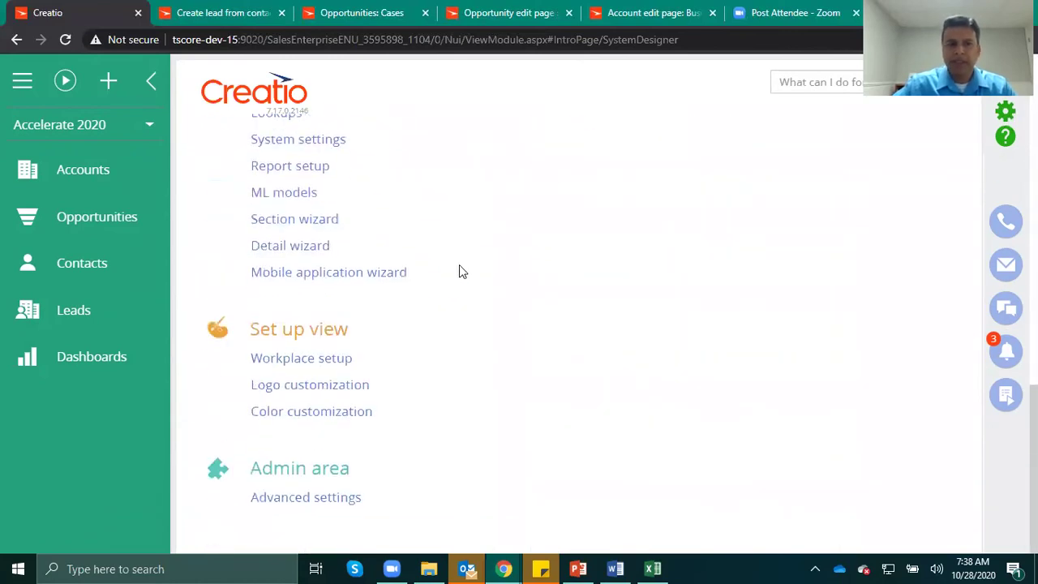
{"action": "left_click", "coordinate": [330, 501]}
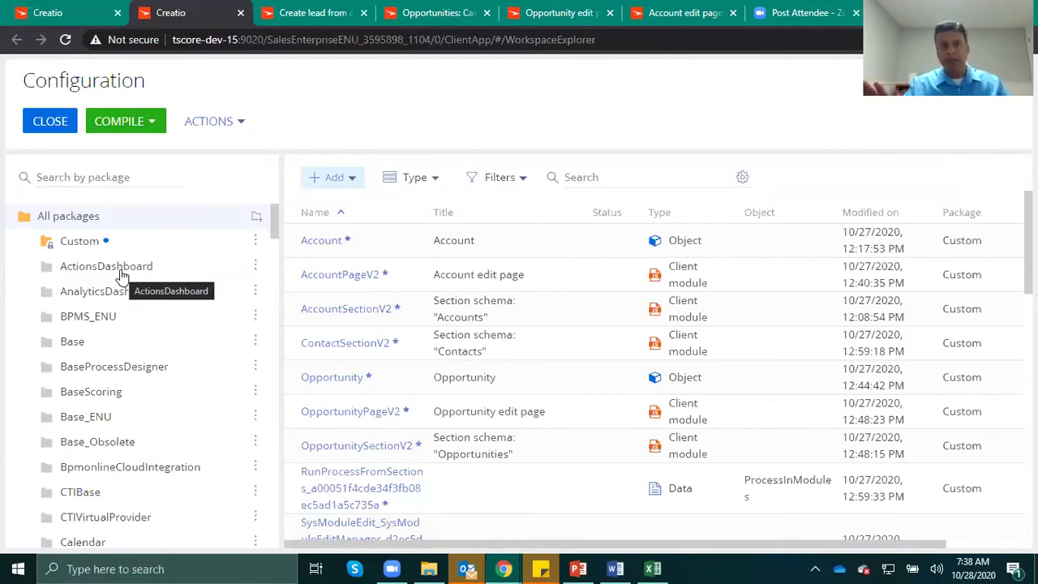
- Examine the dependencies in the ActionsDashboard package's properties, and the actions available for the Custom package
{"action": "left_click", "coordinate": [70, 271]}
{"action": "left_click", "coordinate": [255, 266]}
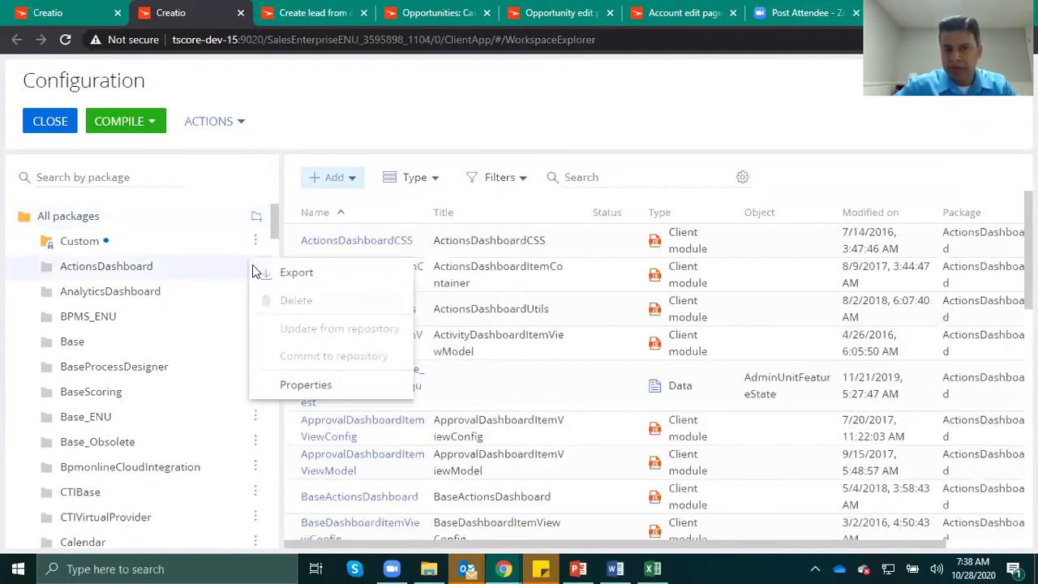
{"action": "left_click", "coordinate": [287, 387]}
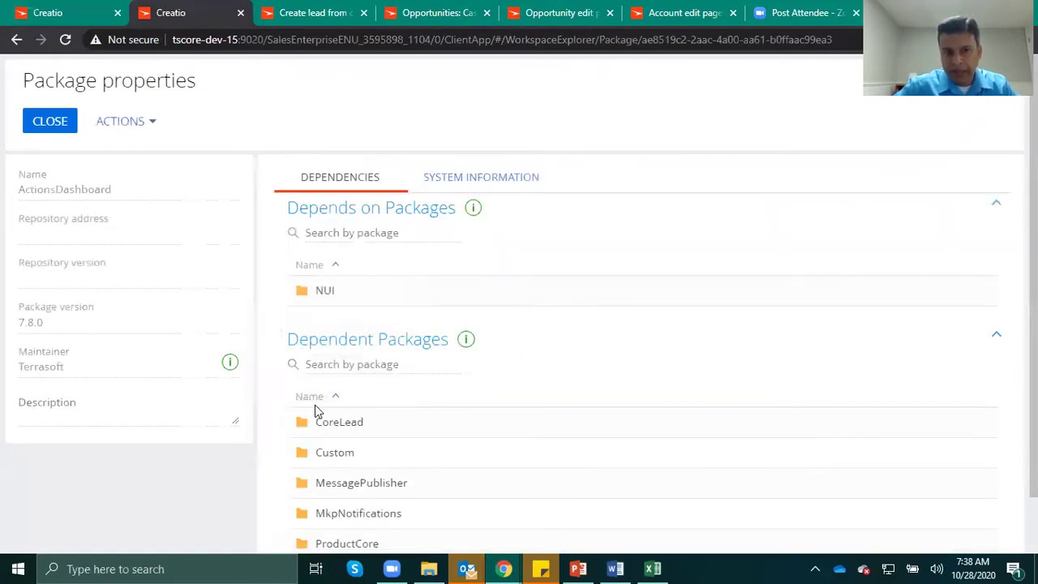
{"action": "left_click", "coordinate": [50, 123]}
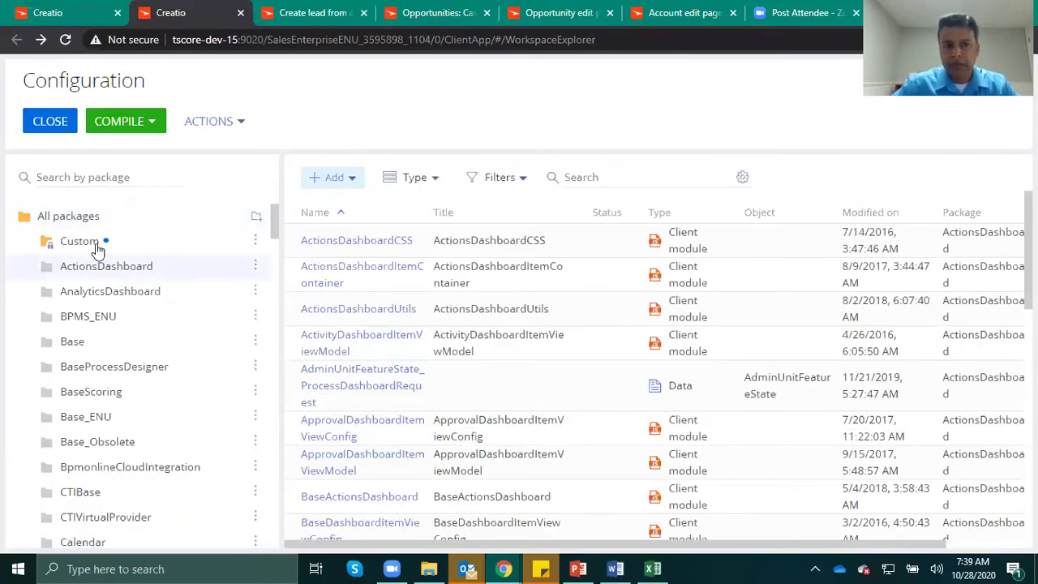
{"action": "left_click", "coordinate": [255, 242]}
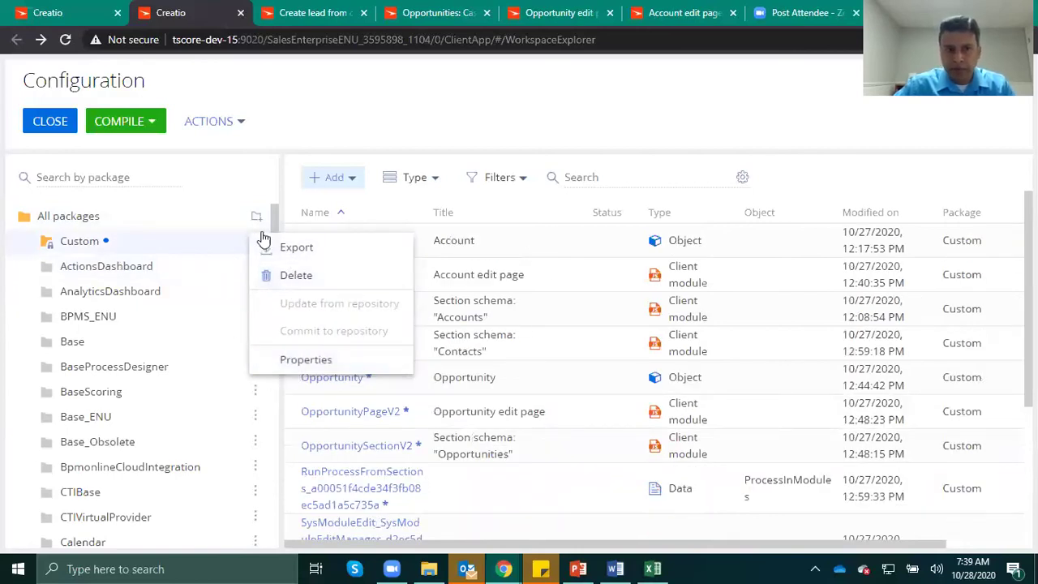
{"action": "left_click", "coordinate": [348, 131]}
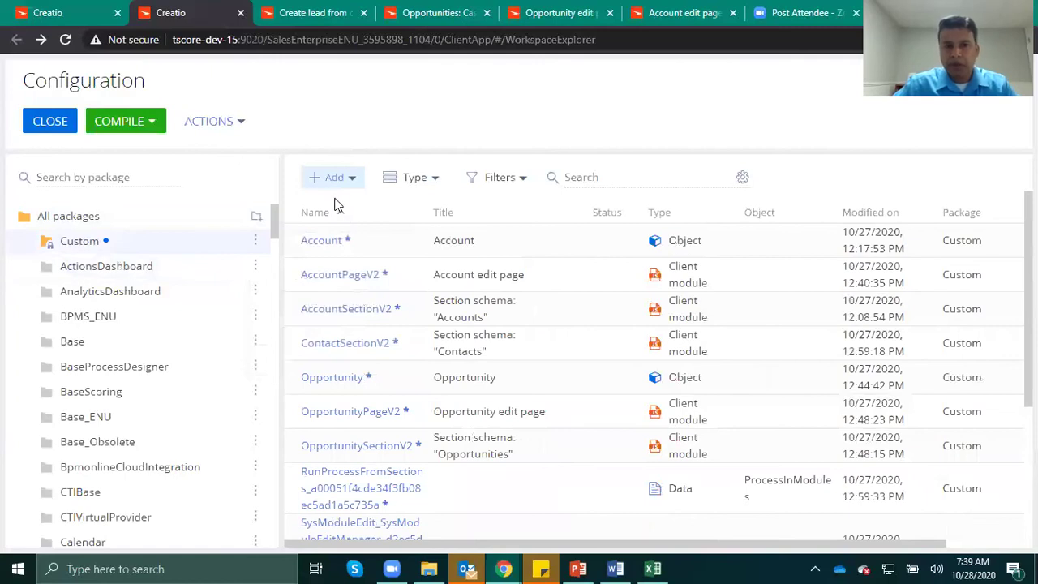
- Filter the items of all packages by the Object type, and open the Account object from the Custom package
{"action": "left_click", "coordinate": [70, 219]}
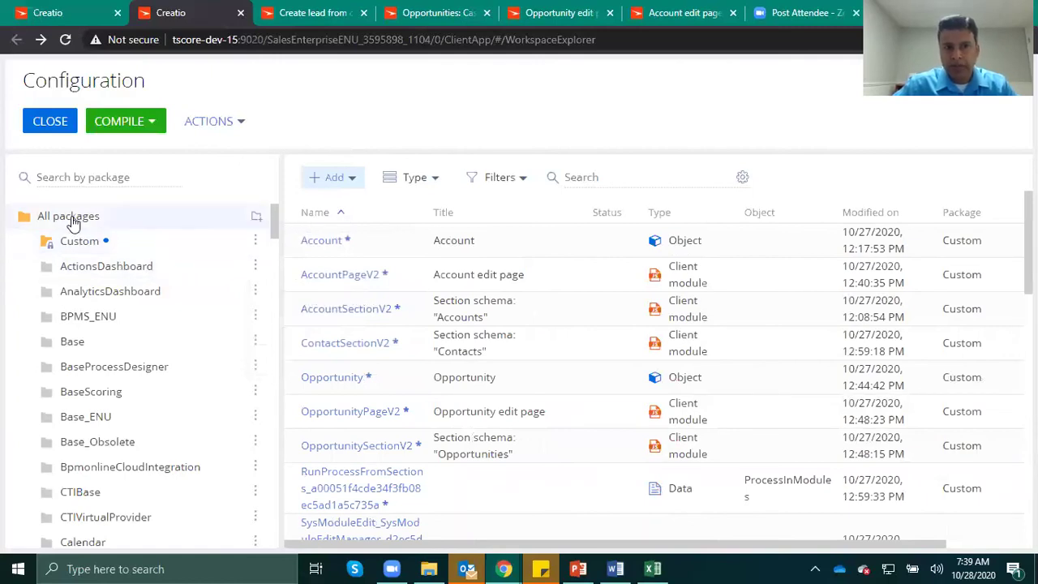
{"action": "left_click", "coordinate": [438, 181]}
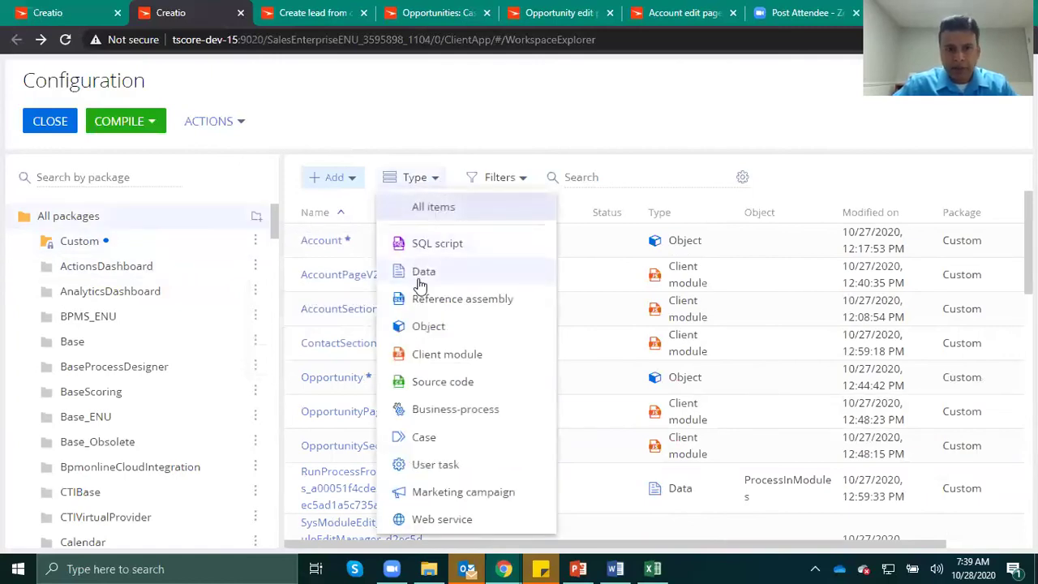
{"action": "left_click", "coordinate": [422, 327]}
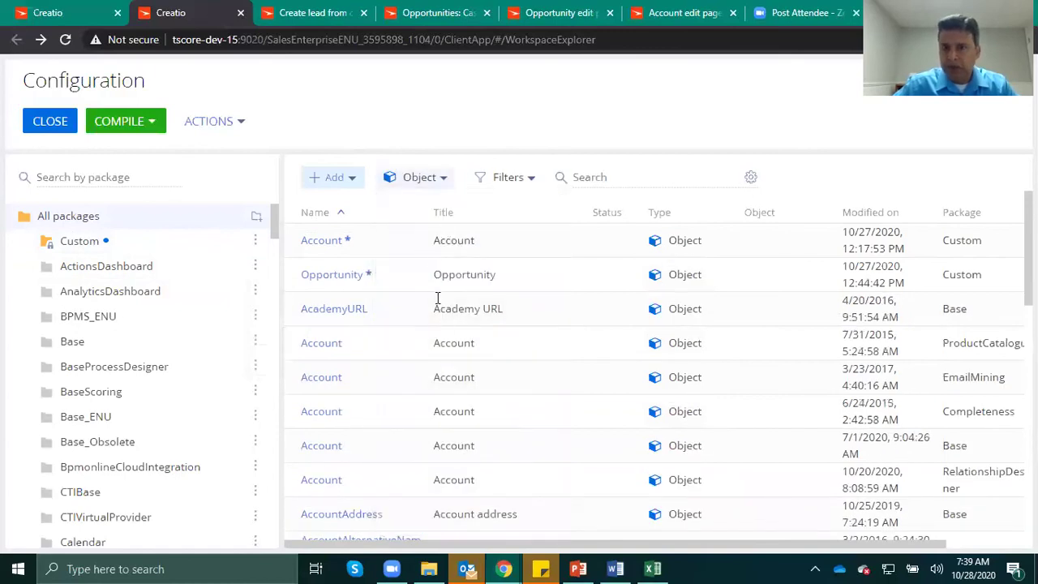
{"action": "left_click", "coordinate": [324, 242]}
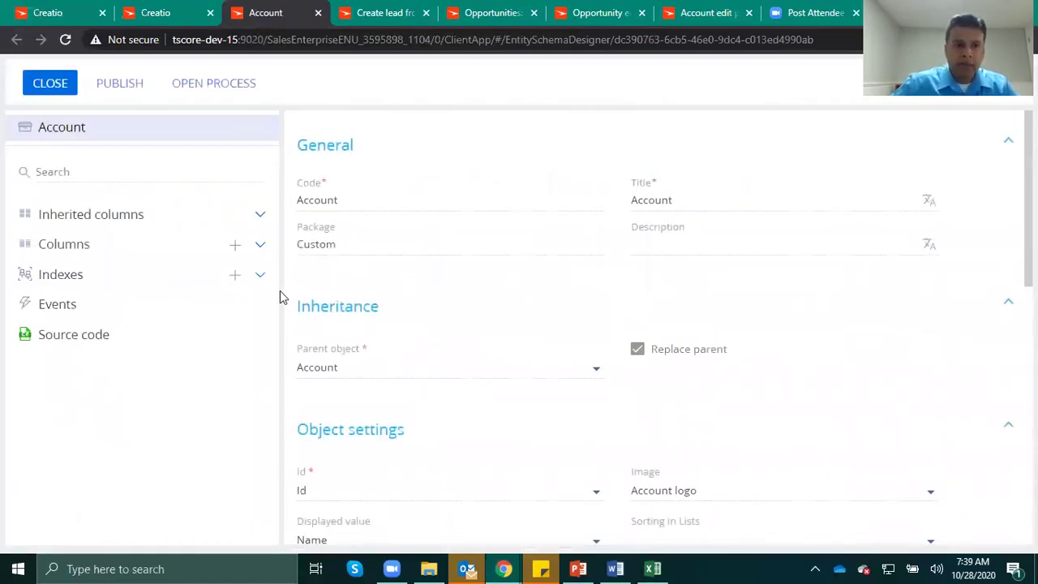
- Examine the Account object's own columns and the column types available for a new one, and close the object
{"action": "left_click", "coordinate": [259, 245]}
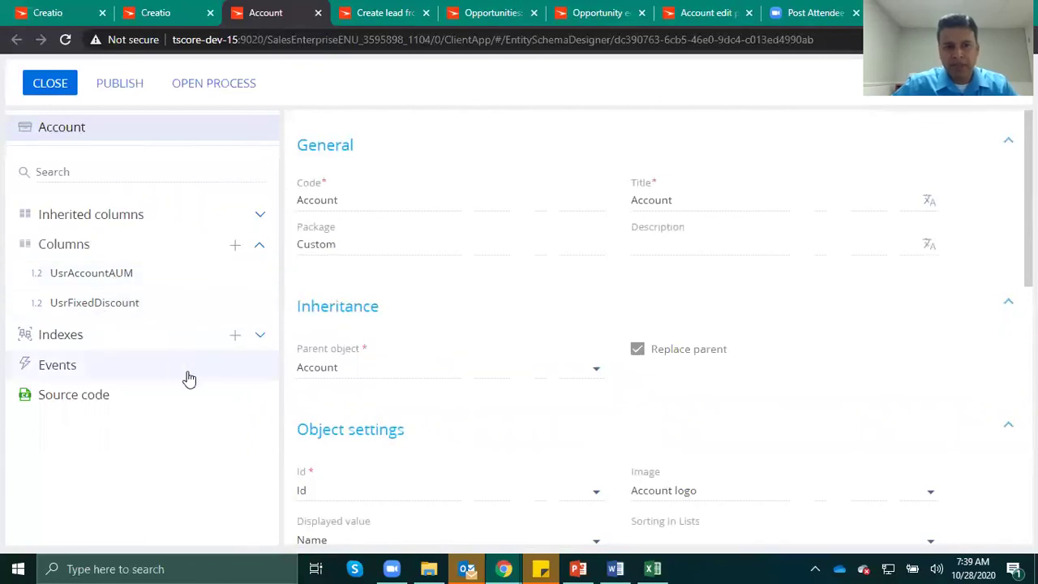
{"action": "left_click", "coordinate": [236, 249]}
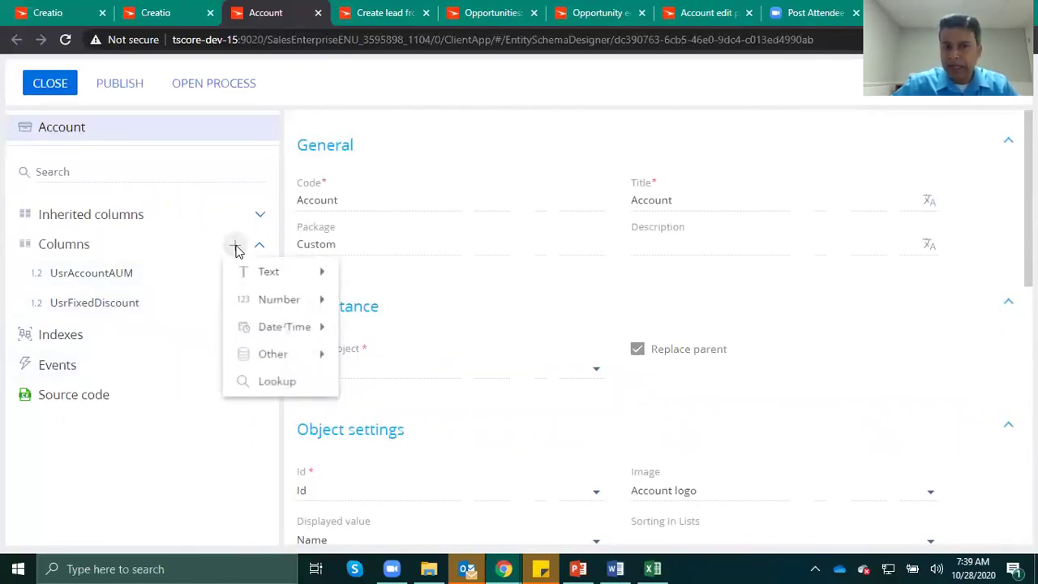
{"action": "mouse_move", "coordinate": [255, 279]}
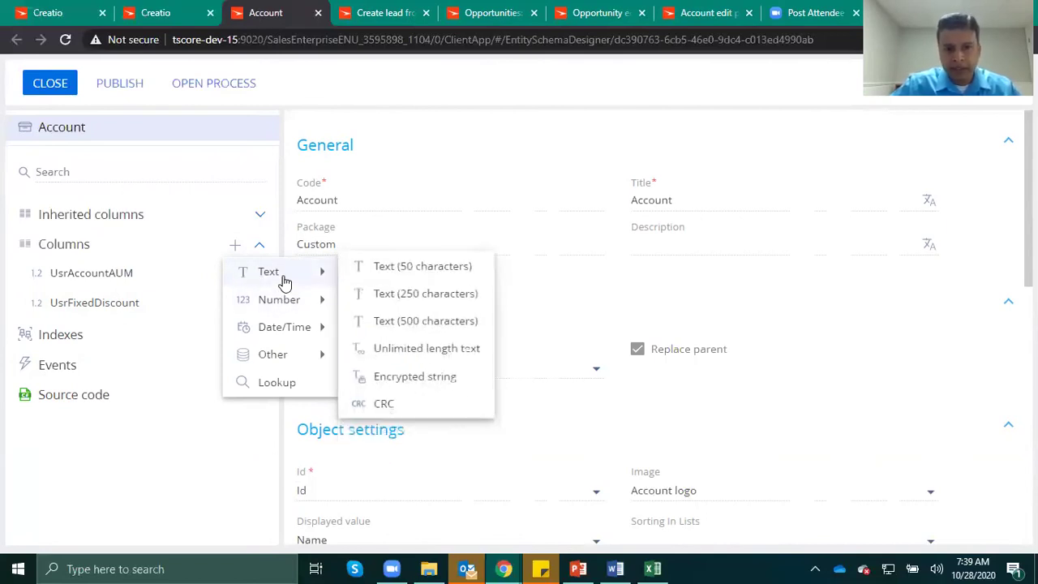
{"action": "left_click", "coordinate": [191, 461]}
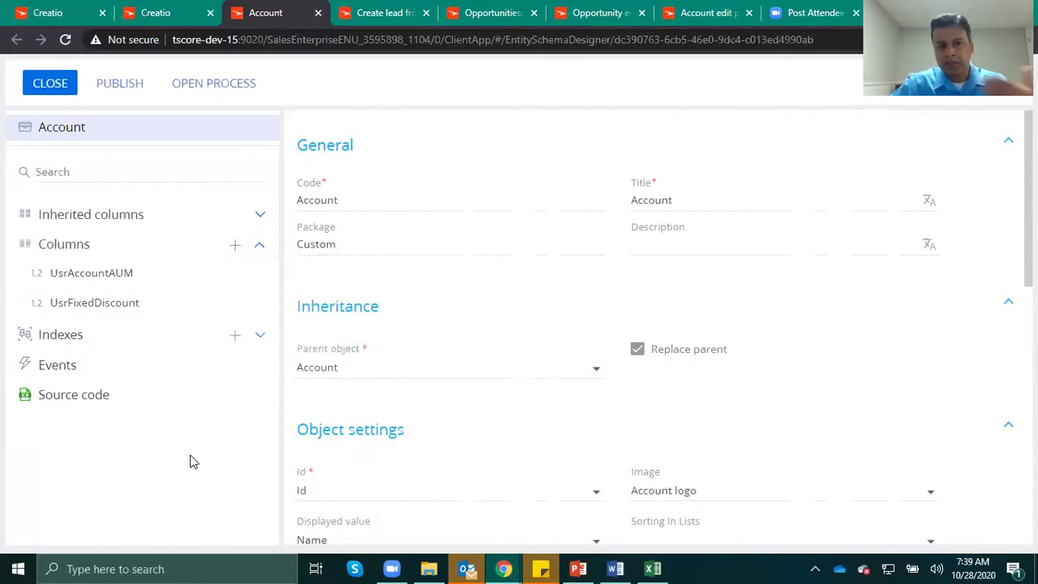
{"action": "left_click", "coordinate": [58, 86]}
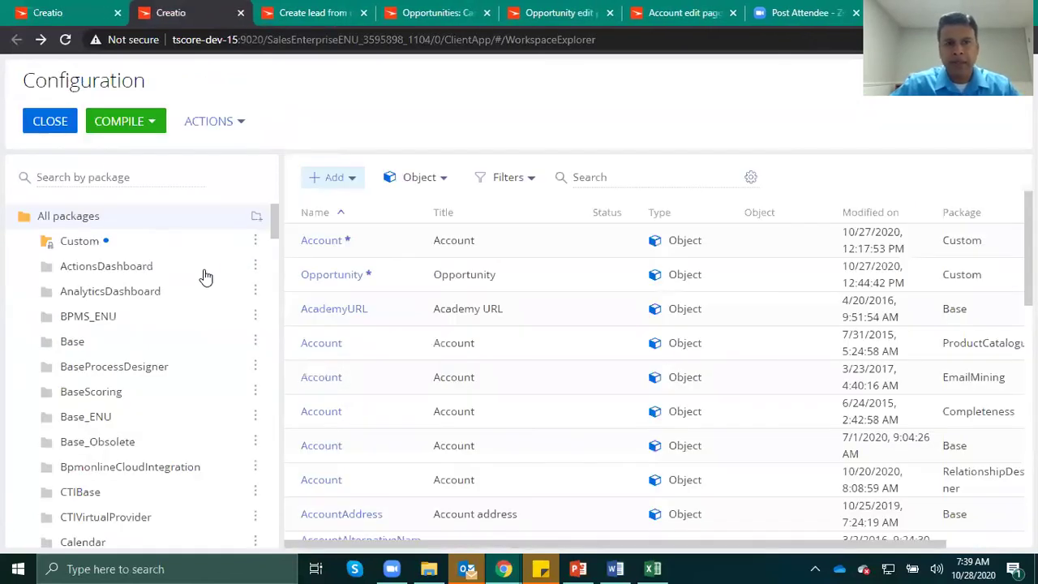
- Try to create a new package named "Boston 7AM" and add dependencies to it
{"action": "scroll", "coordinate": [198, 295], "scroll_direction": "down", "scroll_amount": 1}
{"action": "scroll", "coordinate": [198, 295], "scroll_direction": "down", "scroll_amount": 4}
{"action": "scroll", "coordinate": [197, 296], "scroll_direction": "up", "scroll_amount": 6}
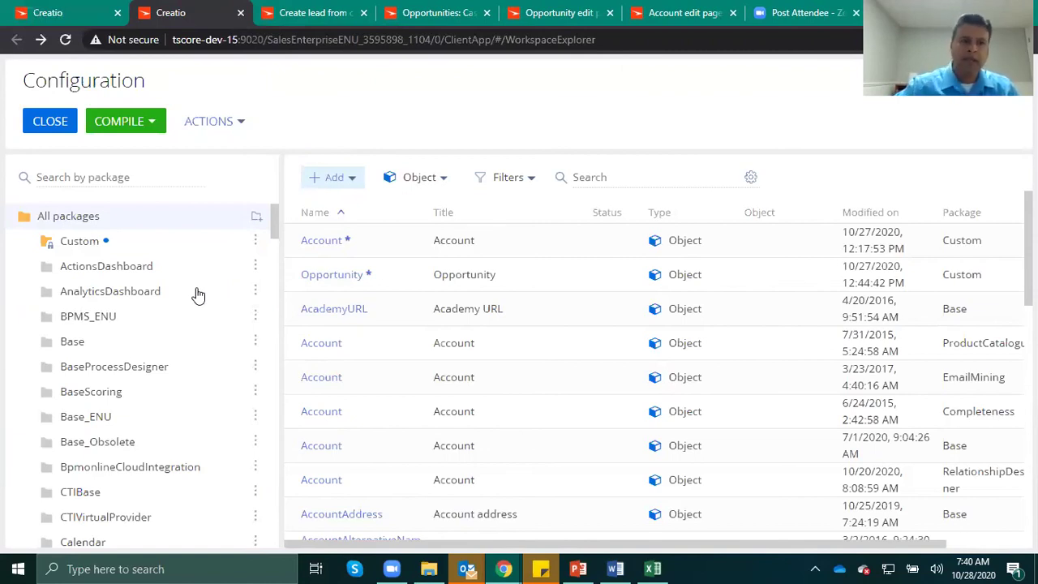
{"action": "left_click", "coordinate": [256, 217]}
{"action": "left_click", "coordinate": [296, 248]}
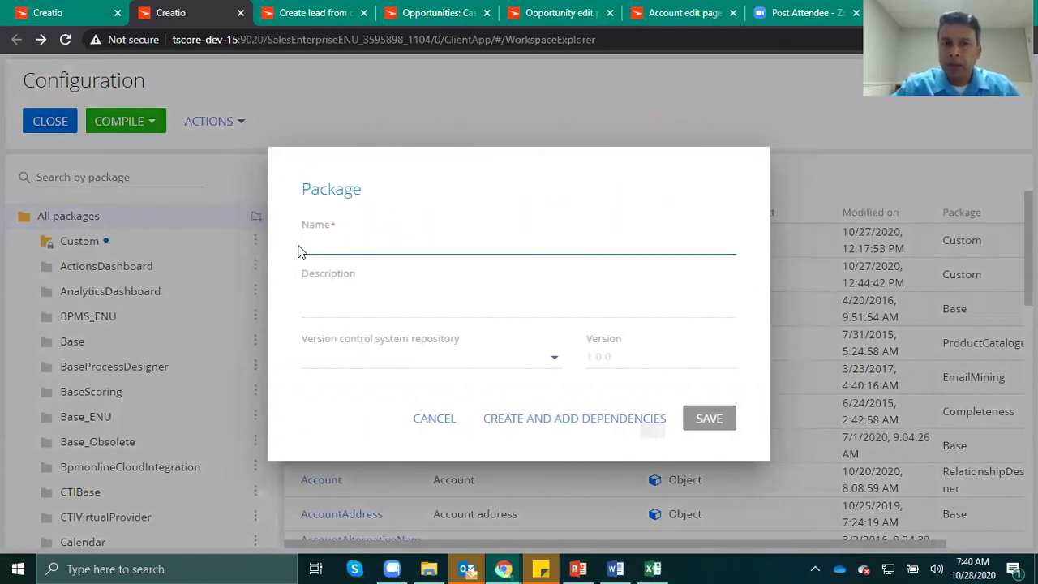
{"action": "type", "text": "B"}
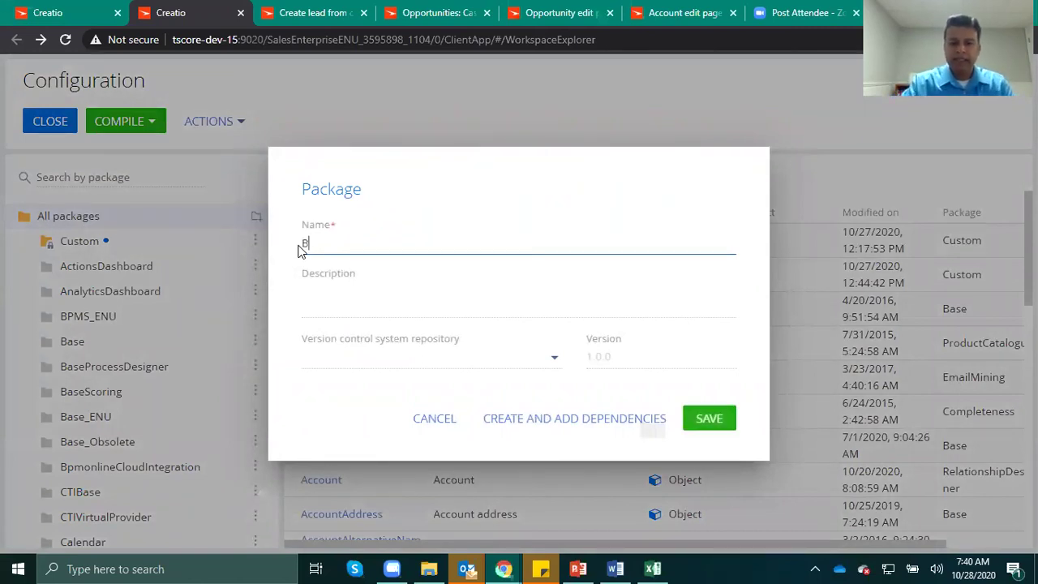
{"action": "type", "text": "oston 7AM"}
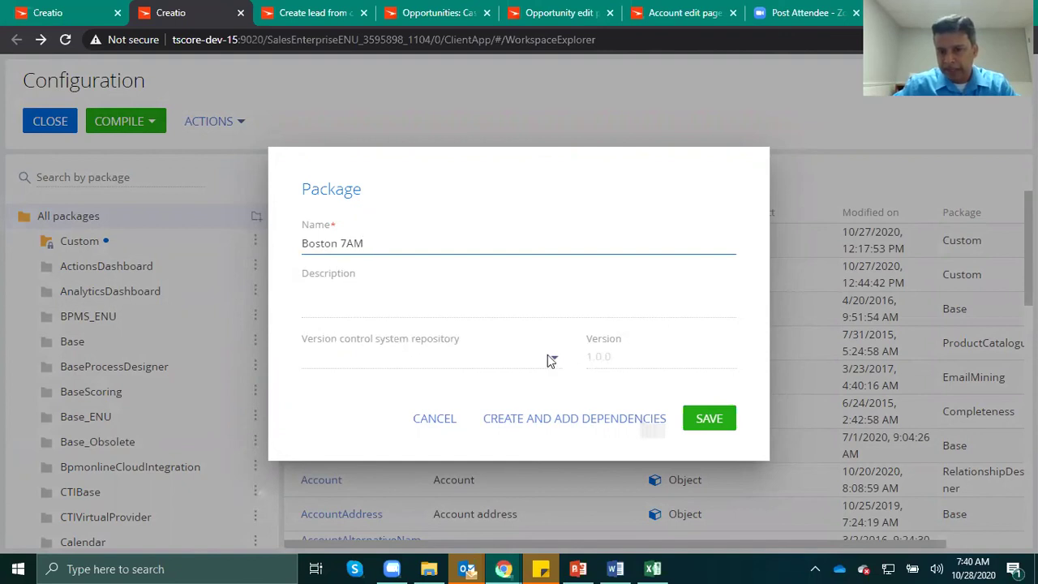
{"action": "left_click", "coordinate": [326, 294]}
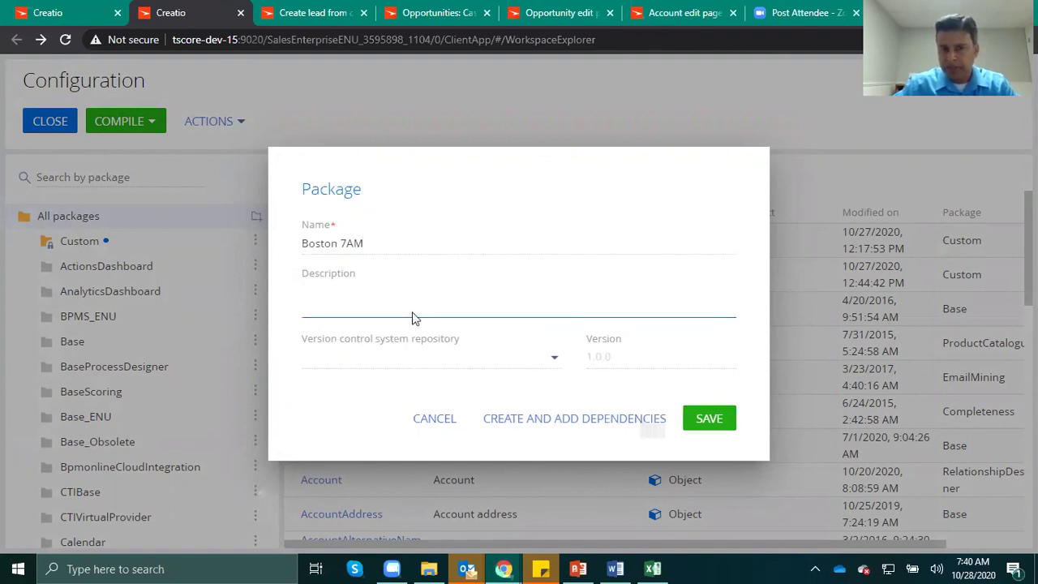
{"action": "left_click", "coordinate": [509, 425]}
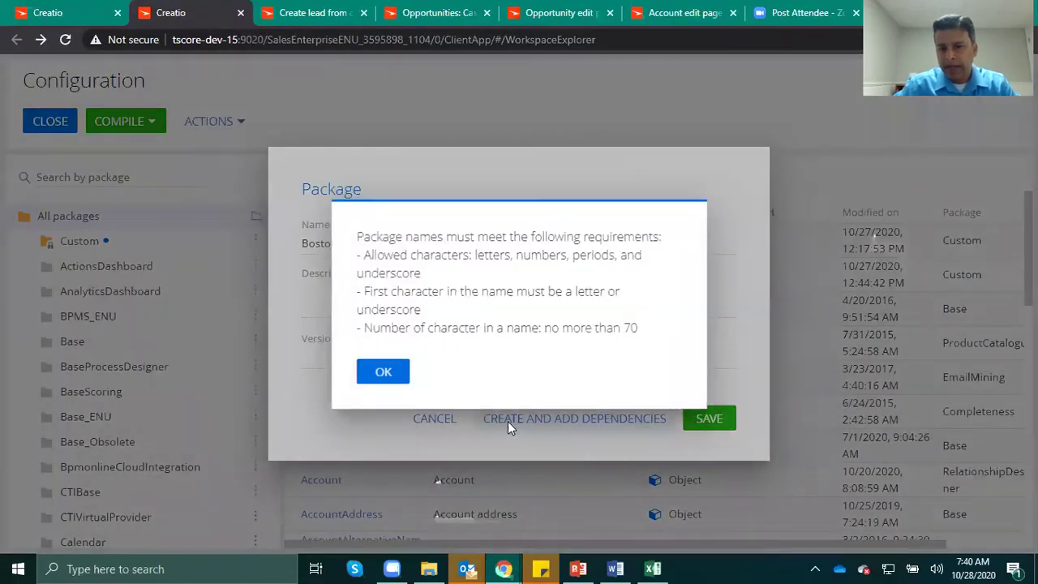
{"action": "left_click", "coordinate": [392, 369]}
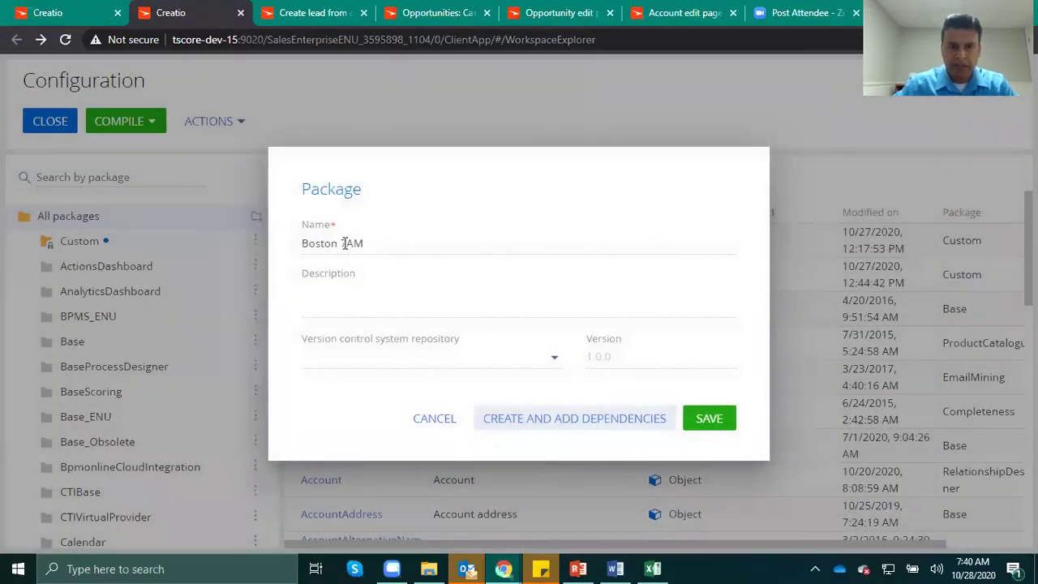
- Shorten the new package's name to Boston, and create it with the option to add dependencies
{"action": "left_click", "coordinate": [375, 243]}
{"action": "key", "text": "BackSpace"}
{"action": "key", "text": "BackSpace"}
{"action": "key", "text": "BackSpace"}
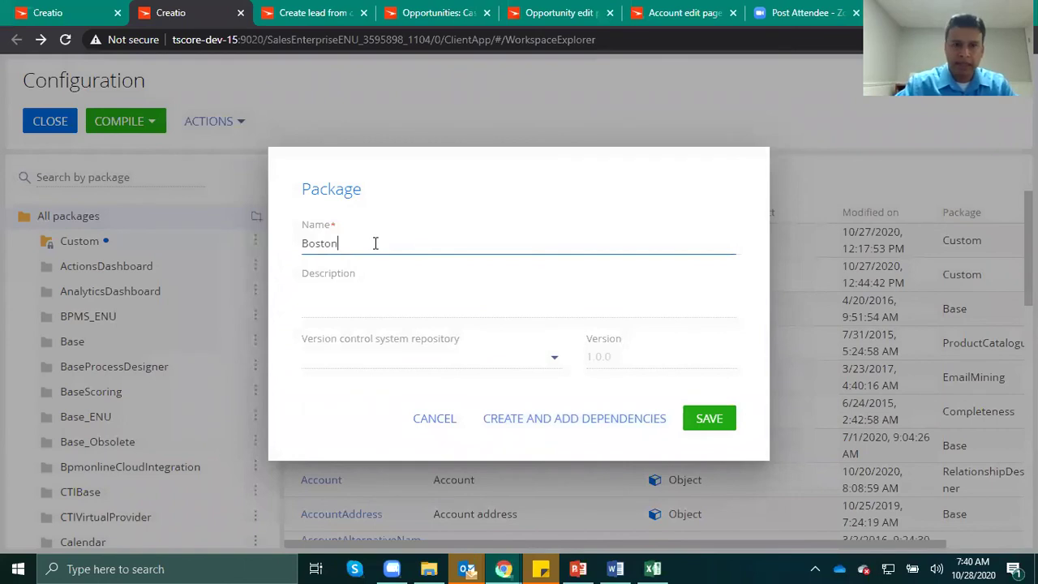
{"action": "left_click", "coordinate": [577, 417]}
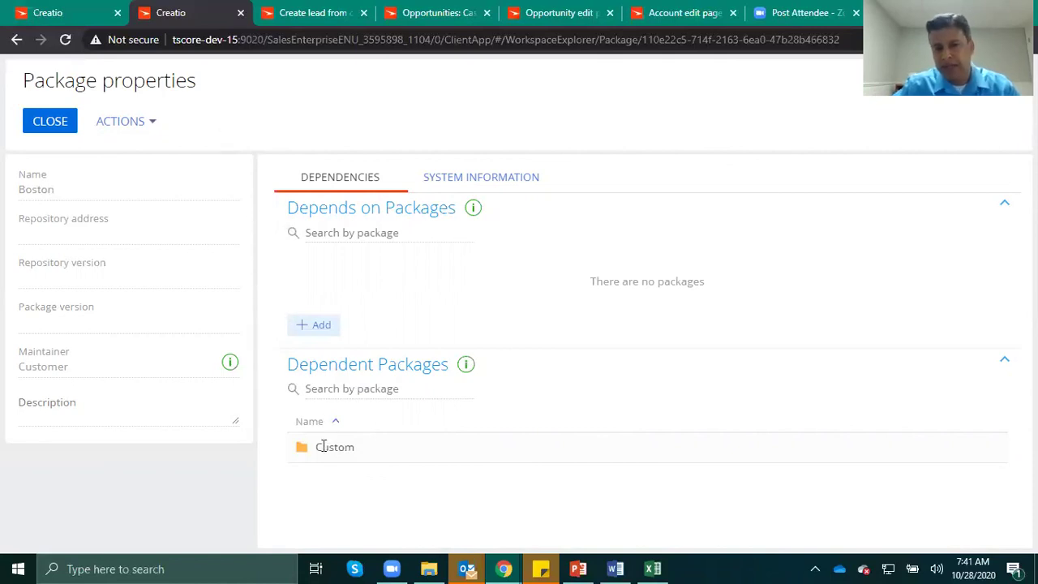
- Search the package list for "das" and add ActionsDashboard and AnalyticsDashboard to the packages that Boston depends on
{"action": "left_click", "coordinate": [315, 327]}
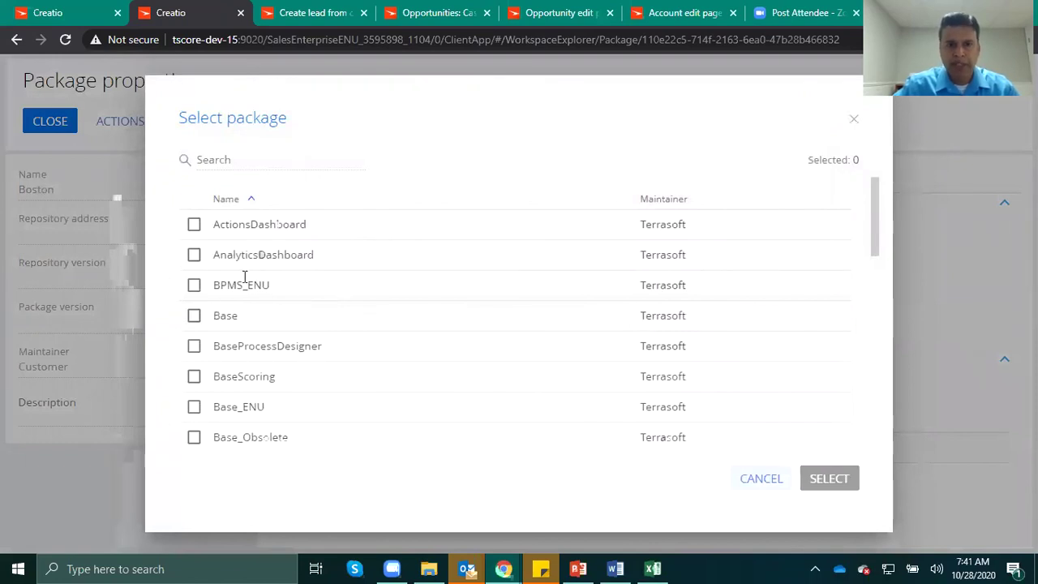
{"action": "scroll", "coordinate": [869, 213], "scroll_direction": "down", "scroll_amount": 3}
{"action": "scroll", "coordinate": [868, 214], "scroll_direction": "up", "scroll_amount": 3}
{"action": "left_click", "coordinate": [250, 162]}
{"action": "type", "text": "das"}
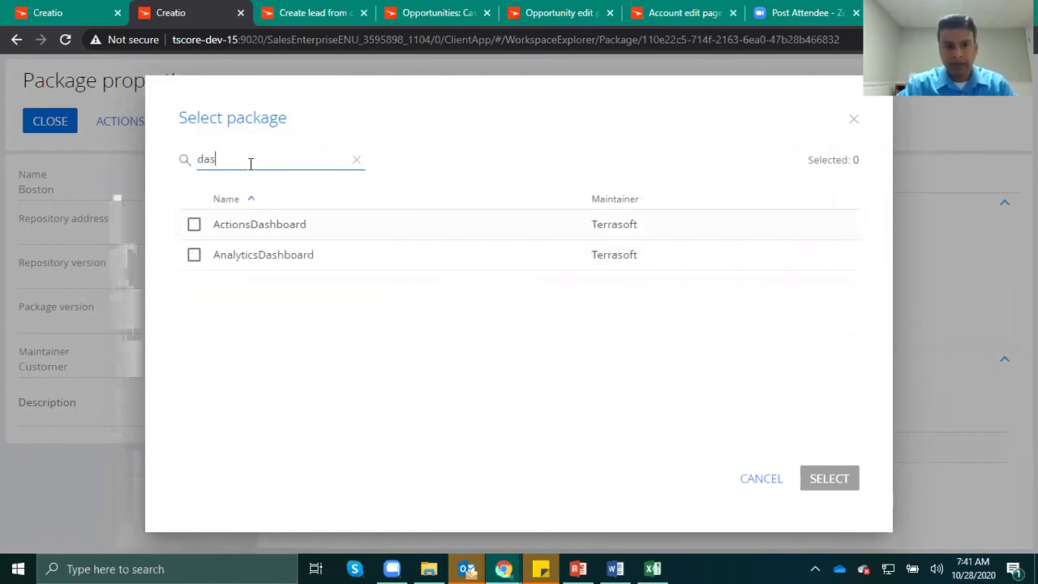
{"action": "left_click", "coordinate": [193, 224]}
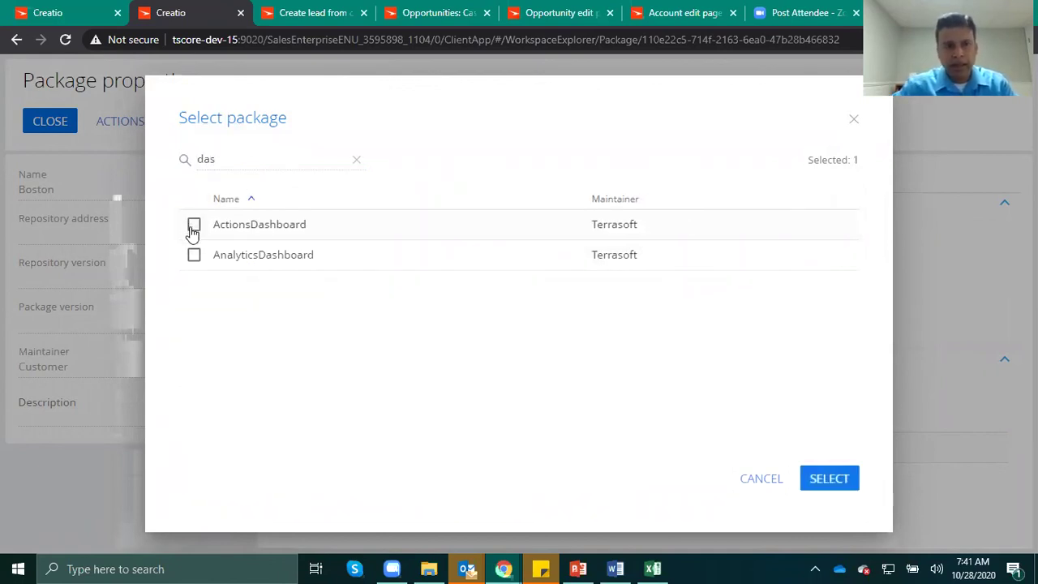
{"action": "left_click", "coordinate": [194, 255]}
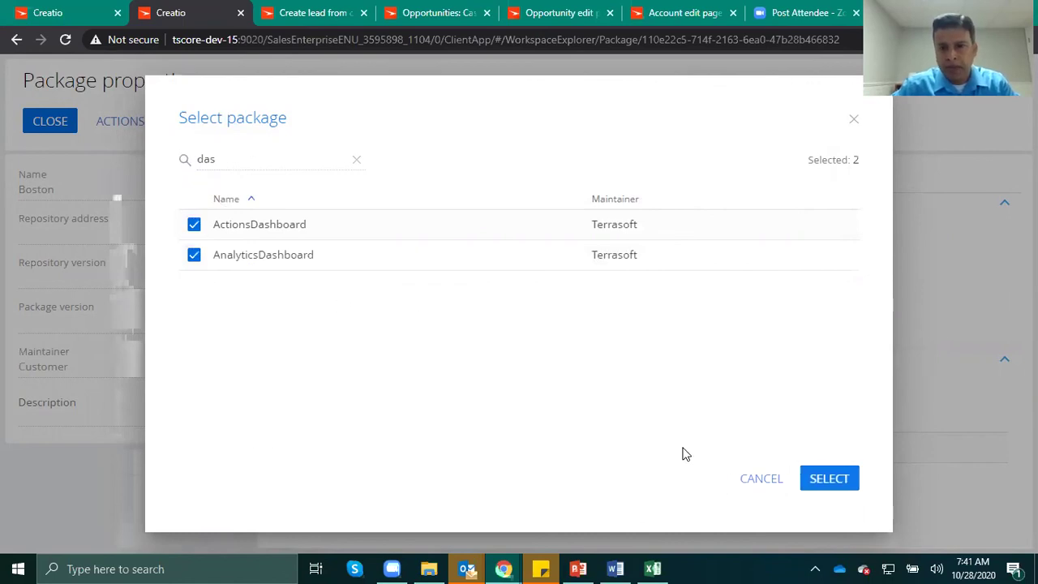
{"action": "left_click", "coordinate": [828, 487]}
- Add Base to the packages that Boston depends on, check the package's system information, and apply the properties
{"action": "left_click", "coordinate": [318, 362]}
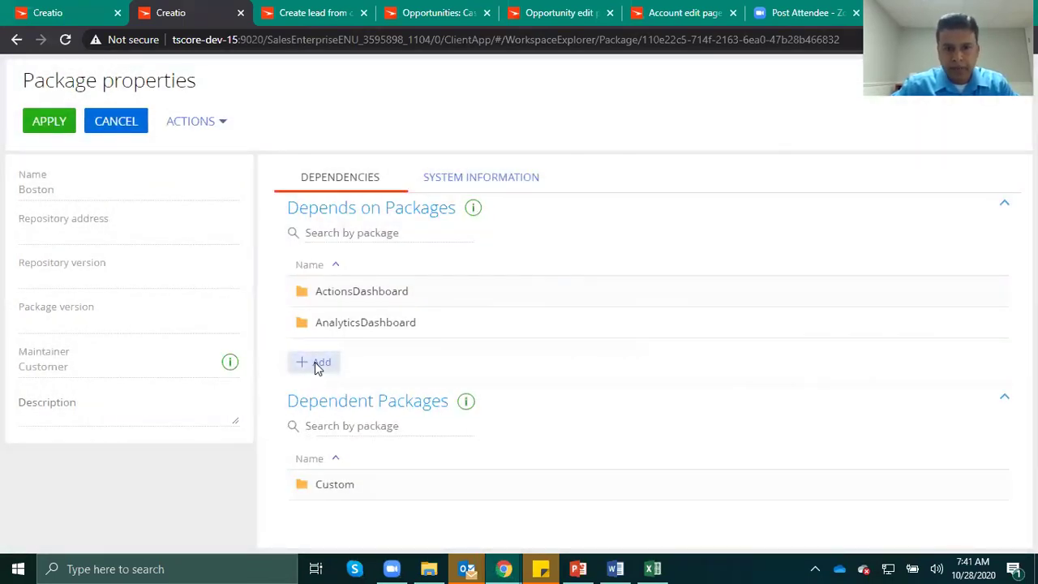
{"action": "left_click", "coordinate": [194, 254]}
{"action": "left_click", "coordinate": [827, 478]}
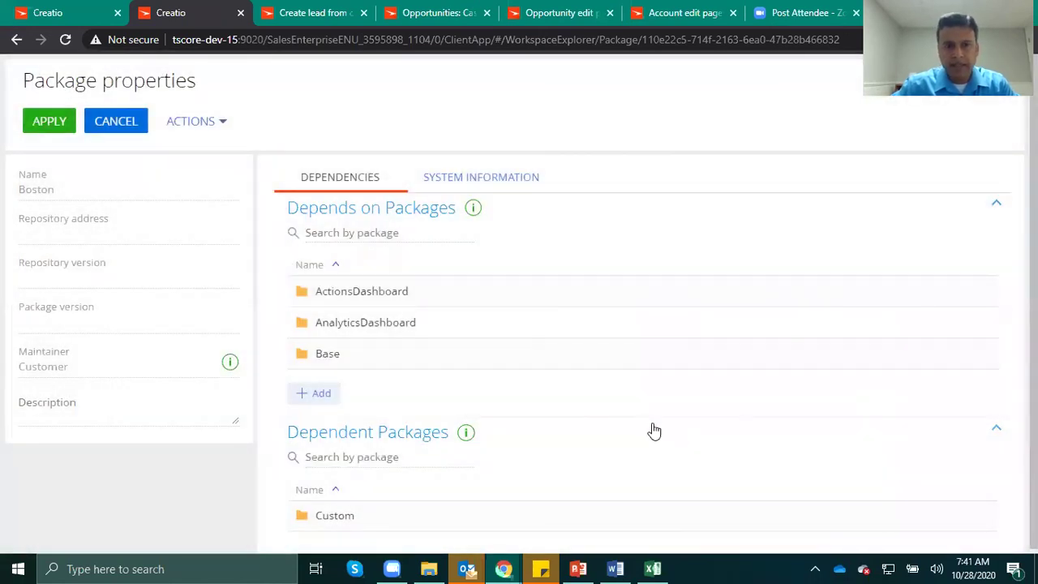
{"action": "left_click", "coordinate": [463, 185]}
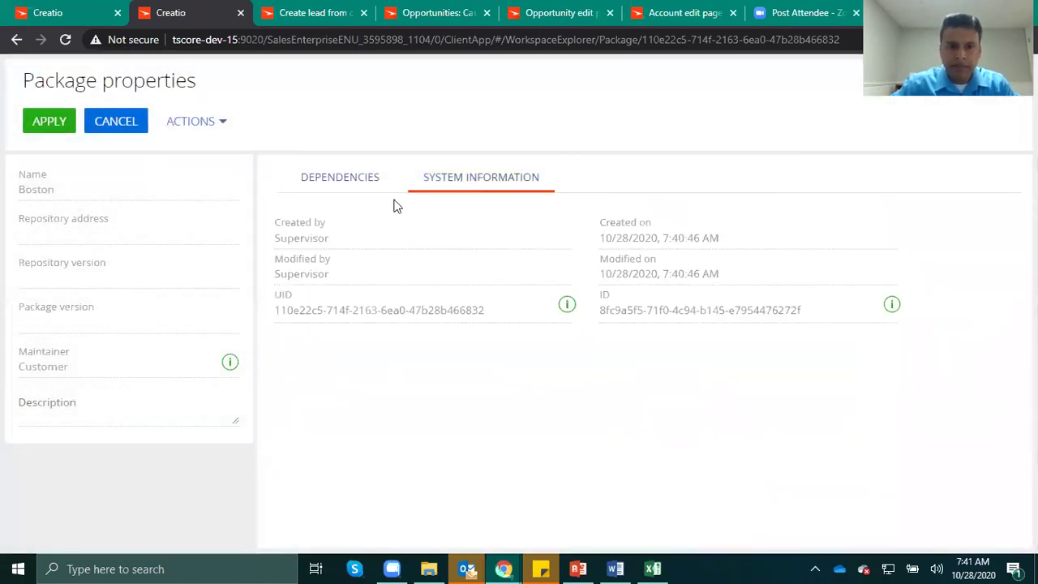
{"action": "left_click", "coordinate": [348, 188]}
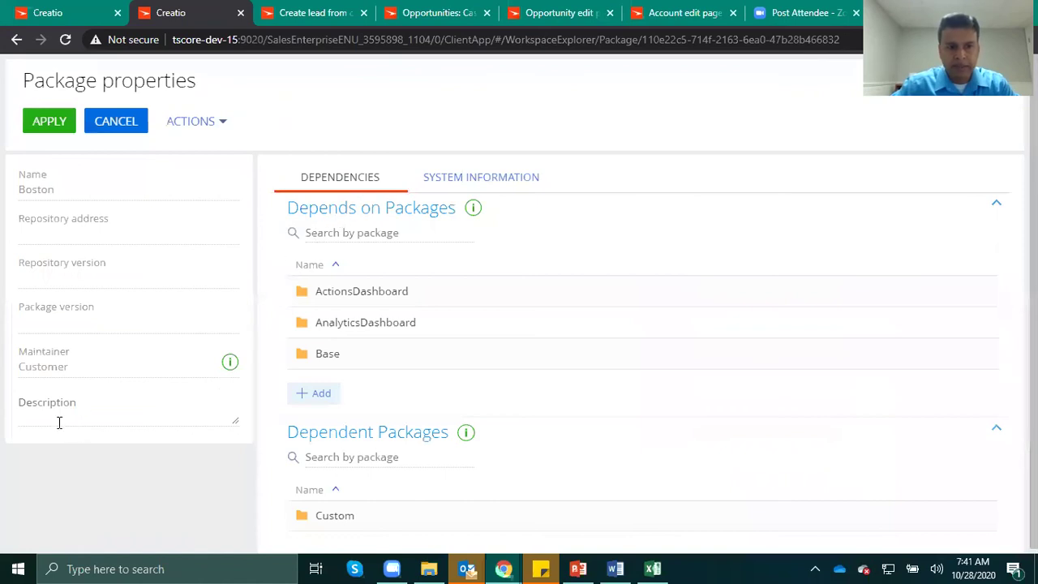
{"action": "left_click", "coordinate": [48, 123]}
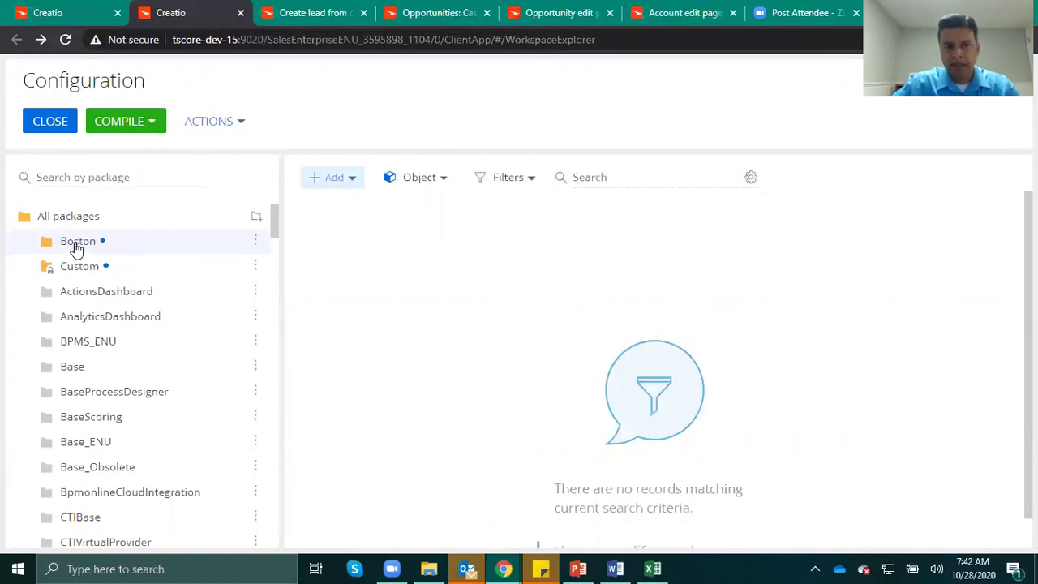
- Review the dependencies in the Boston package's properties, and export the package
{"action": "left_click", "coordinate": [255, 241]}
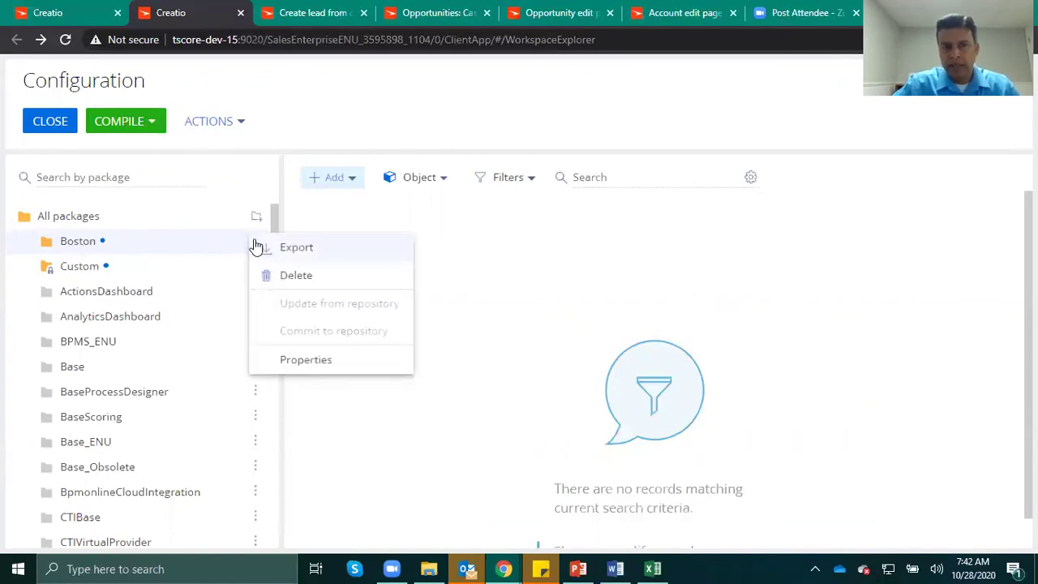
{"action": "left_click", "coordinate": [305, 364]}
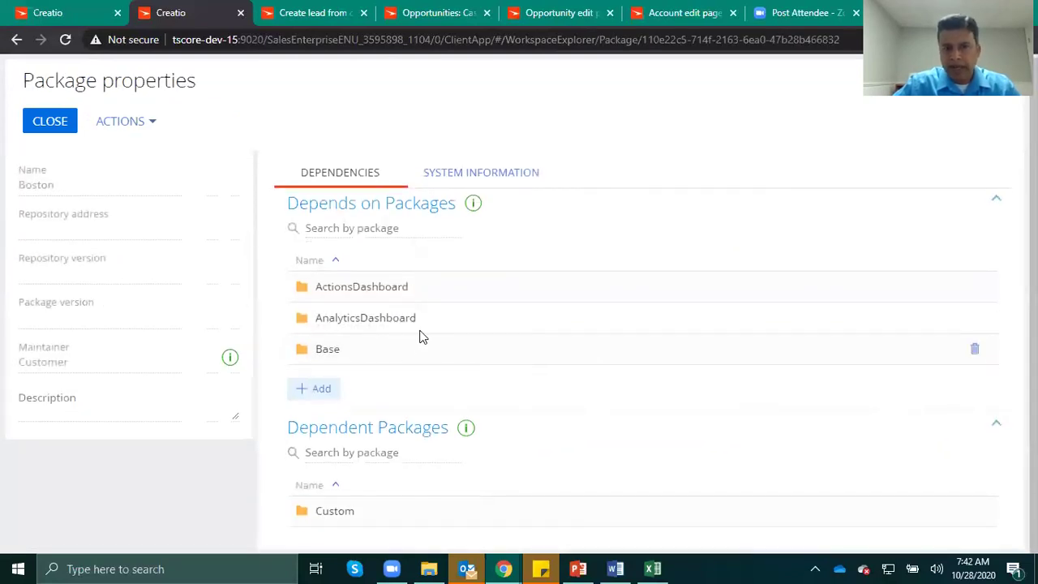
{"action": "left_click", "coordinate": [49, 126]}
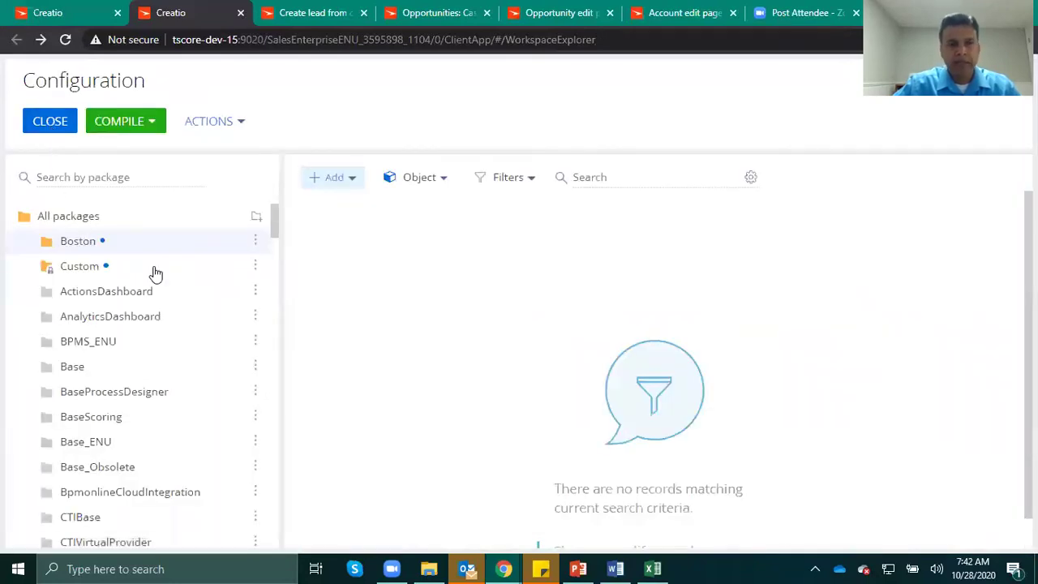
{"action": "left_click", "coordinate": [255, 244]}
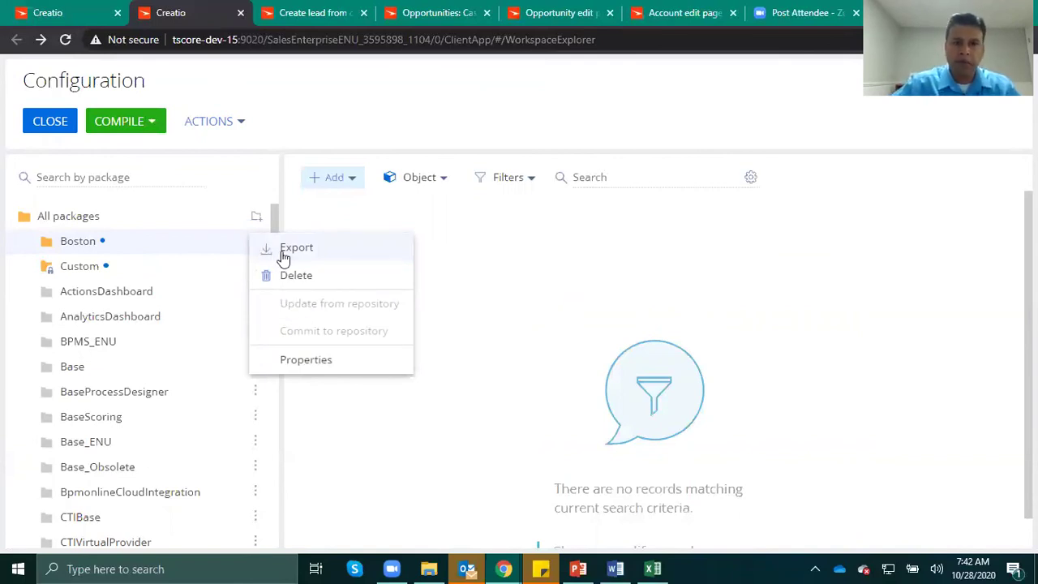
{"action": "left_click", "coordinate": [283, 255]}
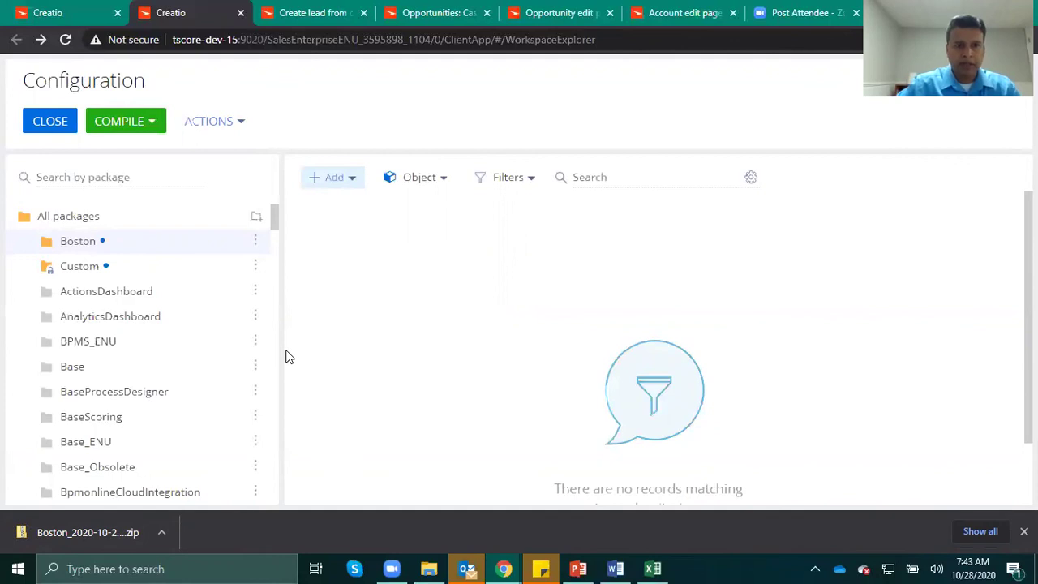
- Examine the compile options and the repository, actualization and source code actions of the configuration, and close the configuration
{"action": "left_click", "coordinate": [152, 122]}
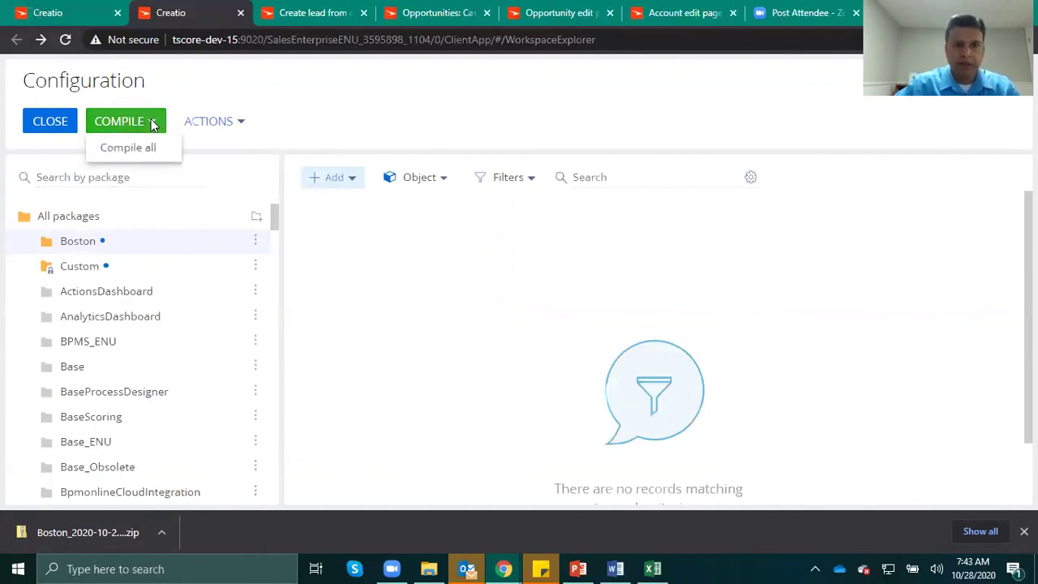
{"action": "left_click", "coordinate": [230, 124]}
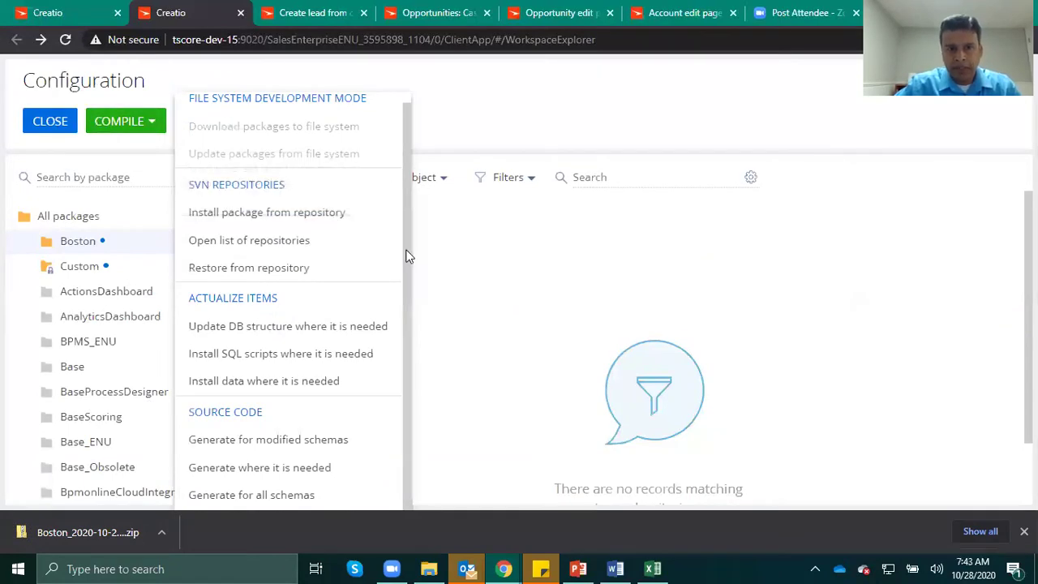
{"action": "scroll", "coordinate": [408, 257], "scroll_direction": "up", "scroll_amount": 1}
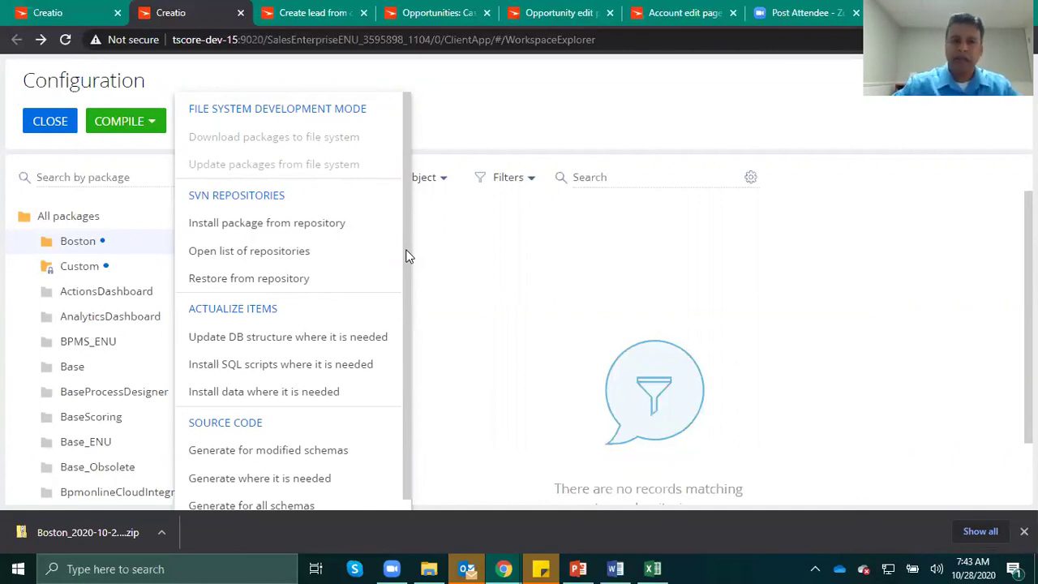
{"action": "left_click", "coordinate": [489, 263]}
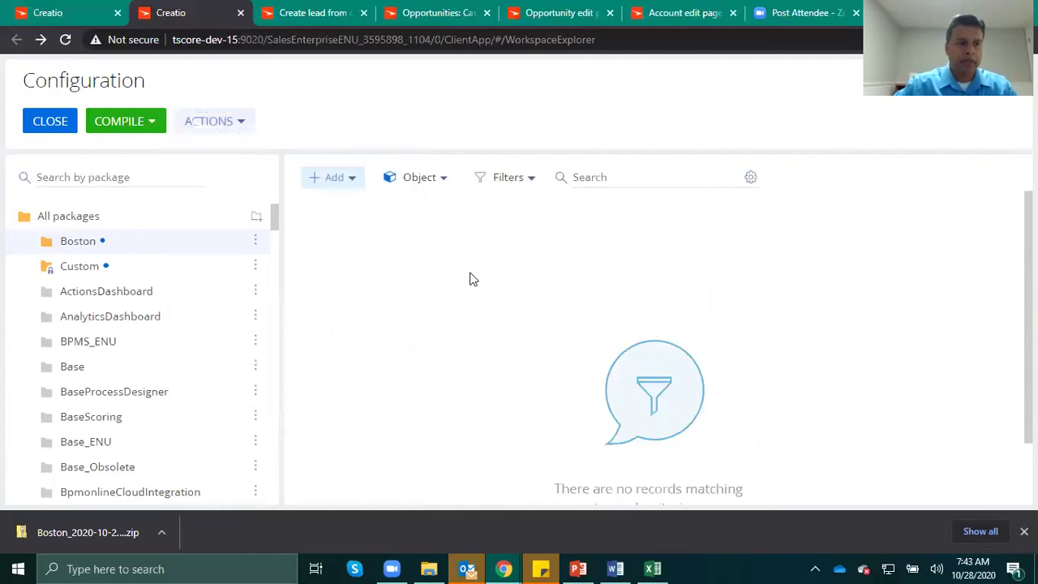
{"action": "left_click", "coordinate": [56, 129]}
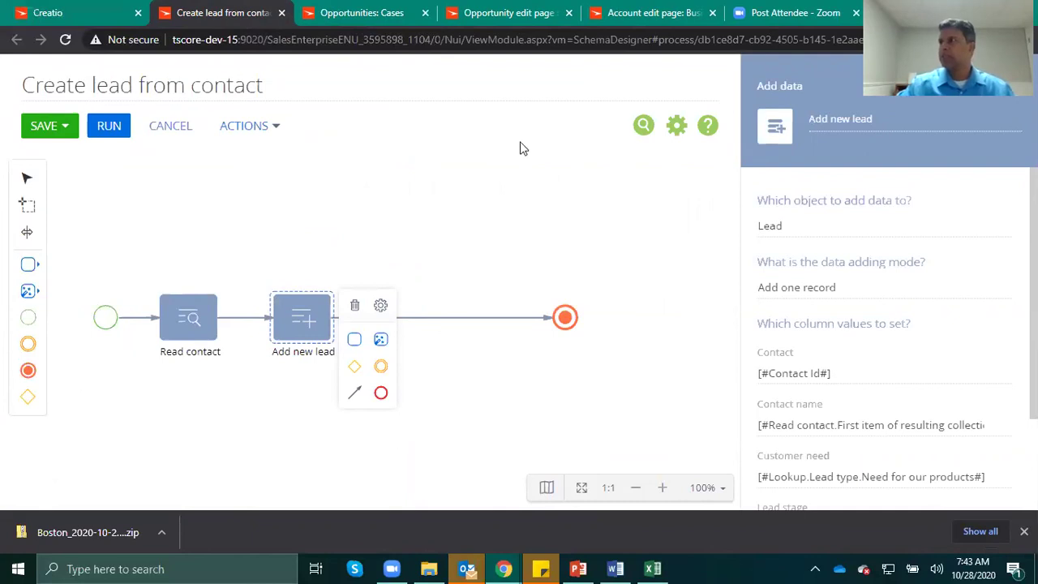
{"action": "scroll", "coordinate": [521, 143], "scroll_direction": "up", "scroll_amount": 2}
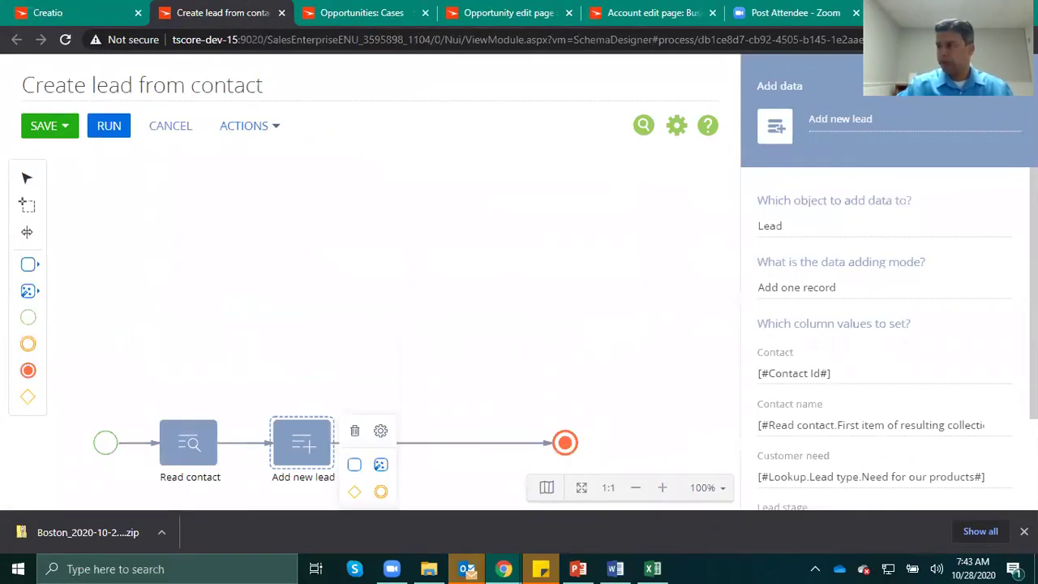